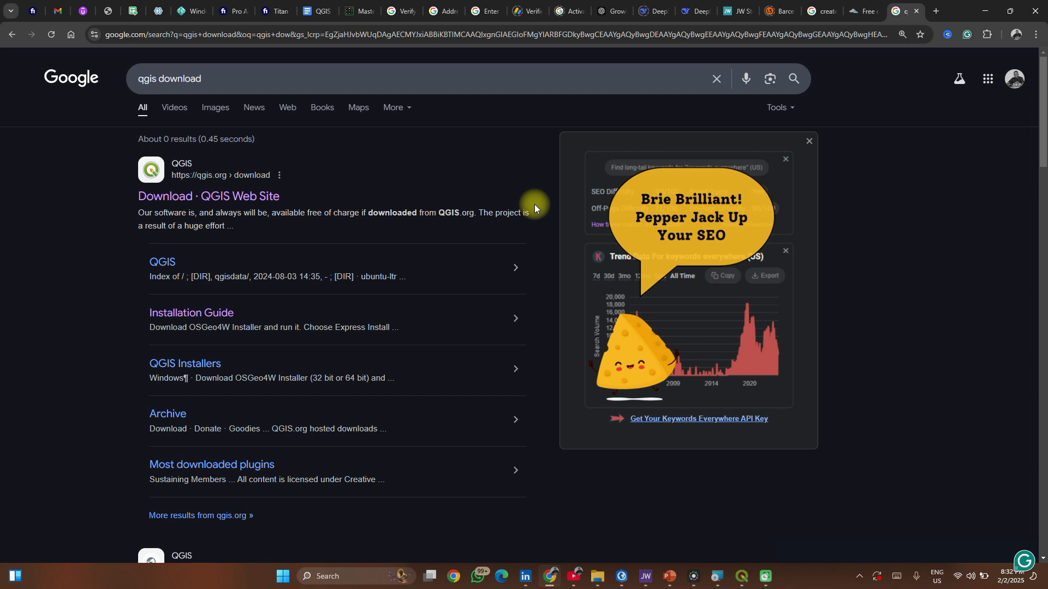
# Open the QGIS download page from the "qgis download" search results and skip the donation request.
pyautogui.click(409, 89)
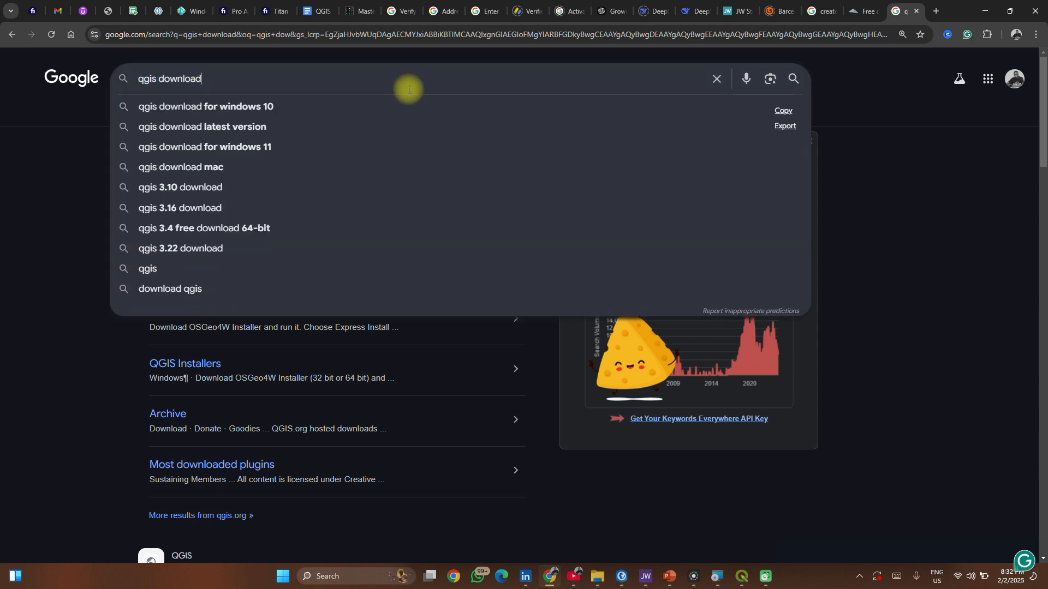
pyautogui.click(20, 274)
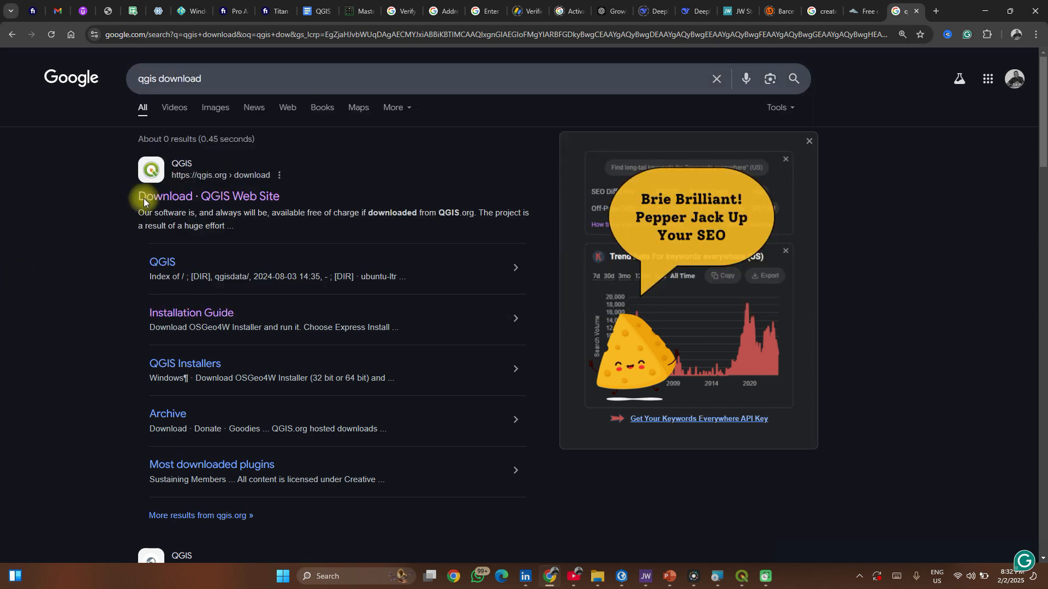
pyautogui.click(178, 198)
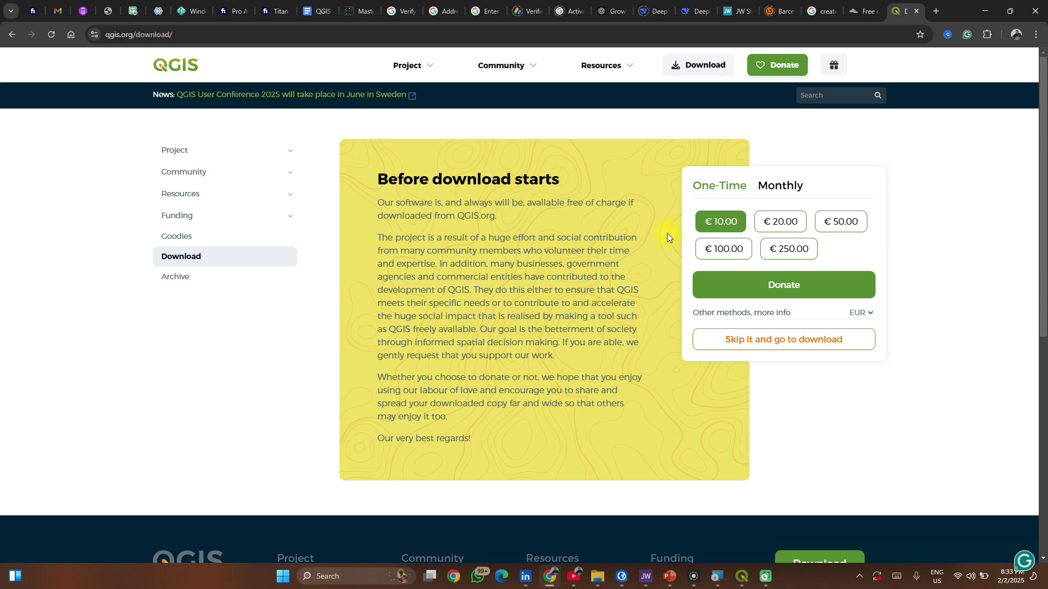
pyautogui.click(724, 347)
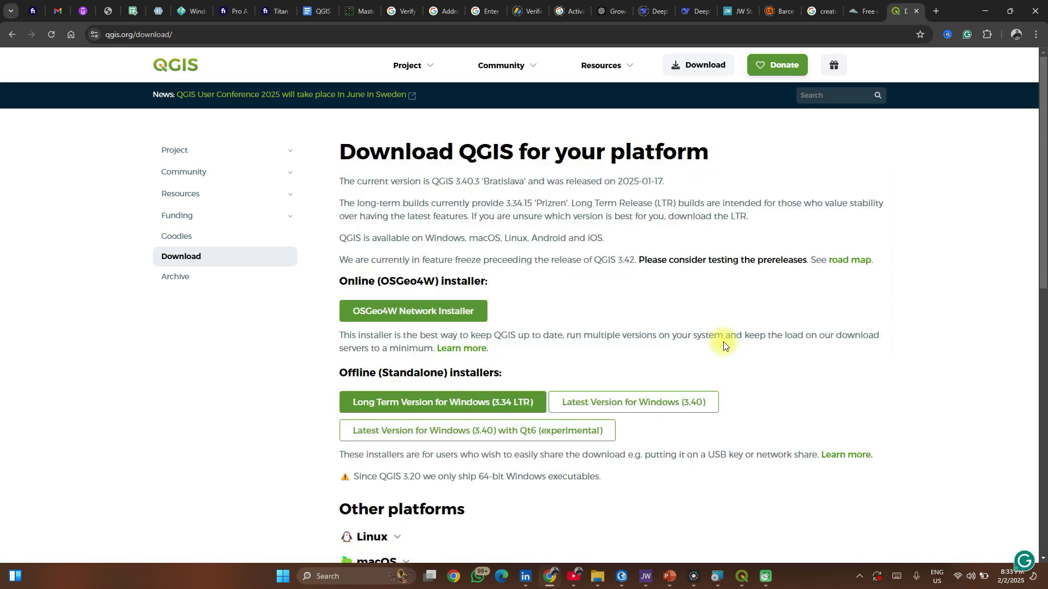
# Examine the Windows installer options and other platforms, including the Linux distributions, on the QGIS download page.
pyautogui.scroll(-2, 663, 333)
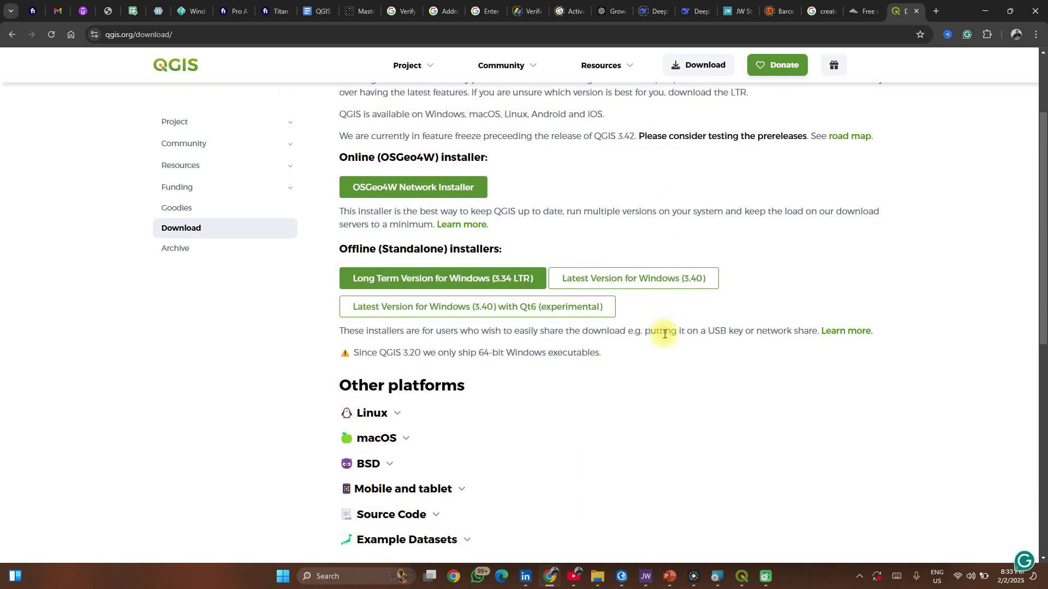
pyautogui.scroll(-1, 663, 334)
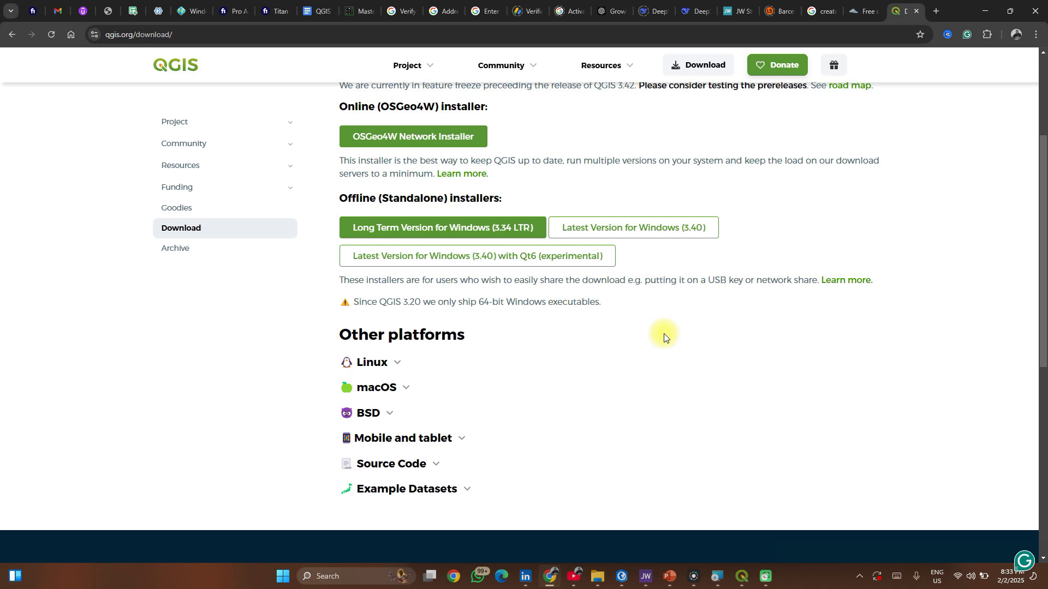
pyautogui.scroll(3, 664, 337)
pyautogui.scroll(1, 663, 337)
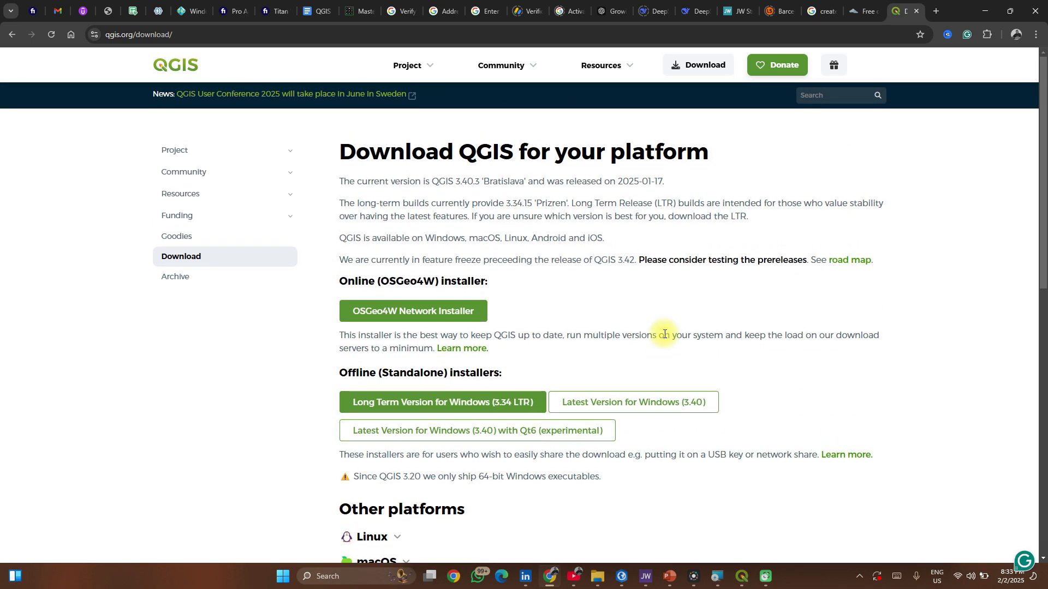
pyautogui.scroll(-3, 664, 334)
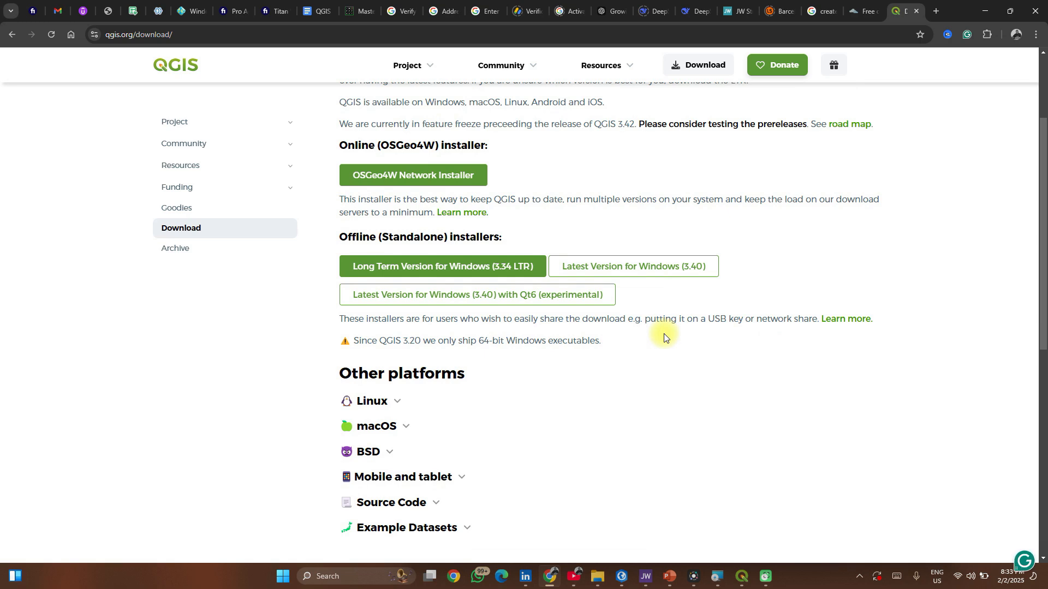
pyautogui.scroll(3, 664, 336)
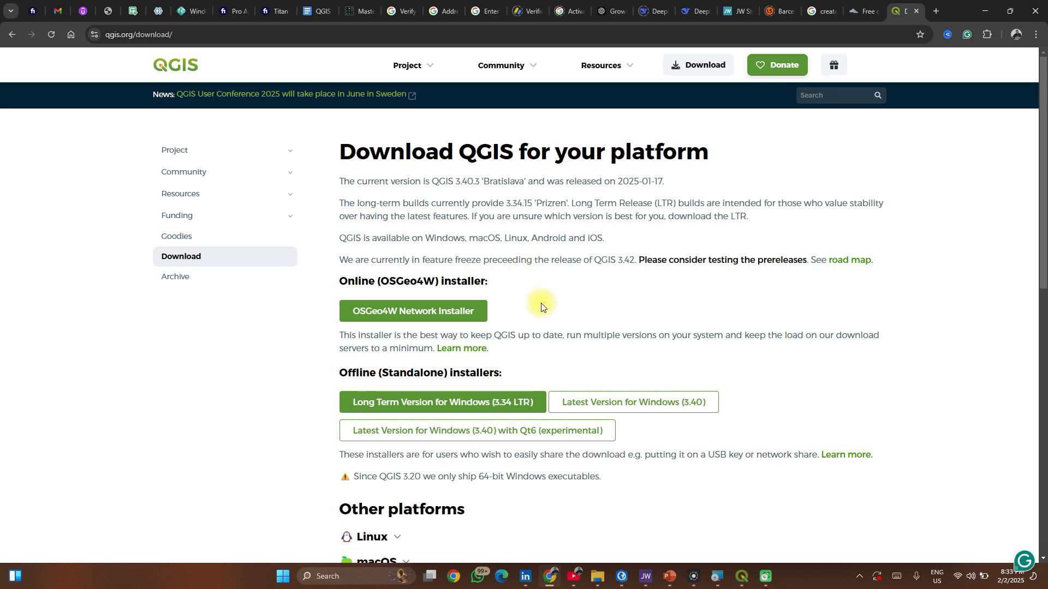
pyautogui.scroll(-6, 541, 303)
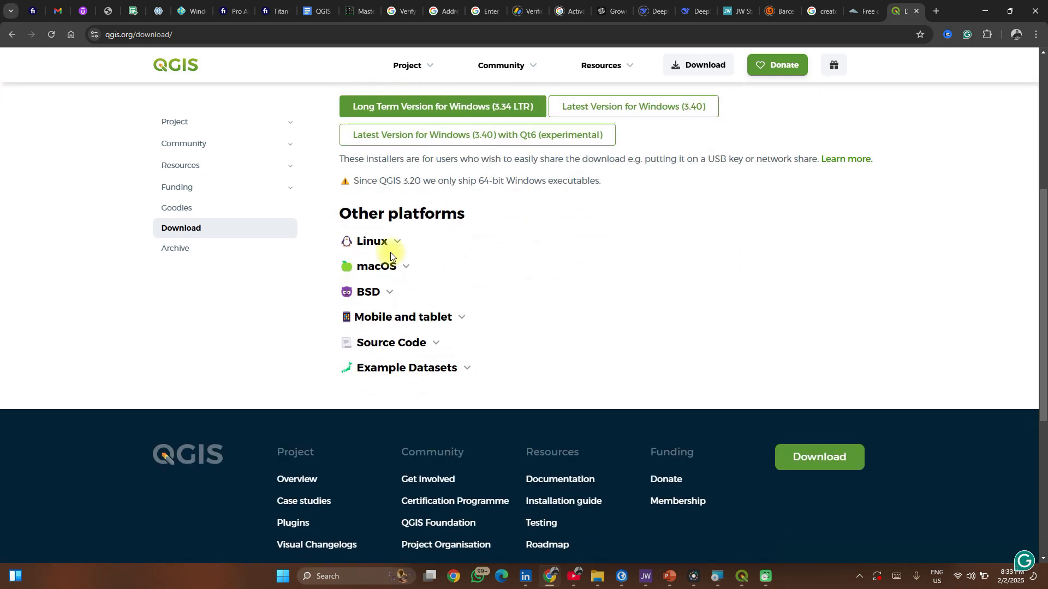
pyautogui.click(396, 242)
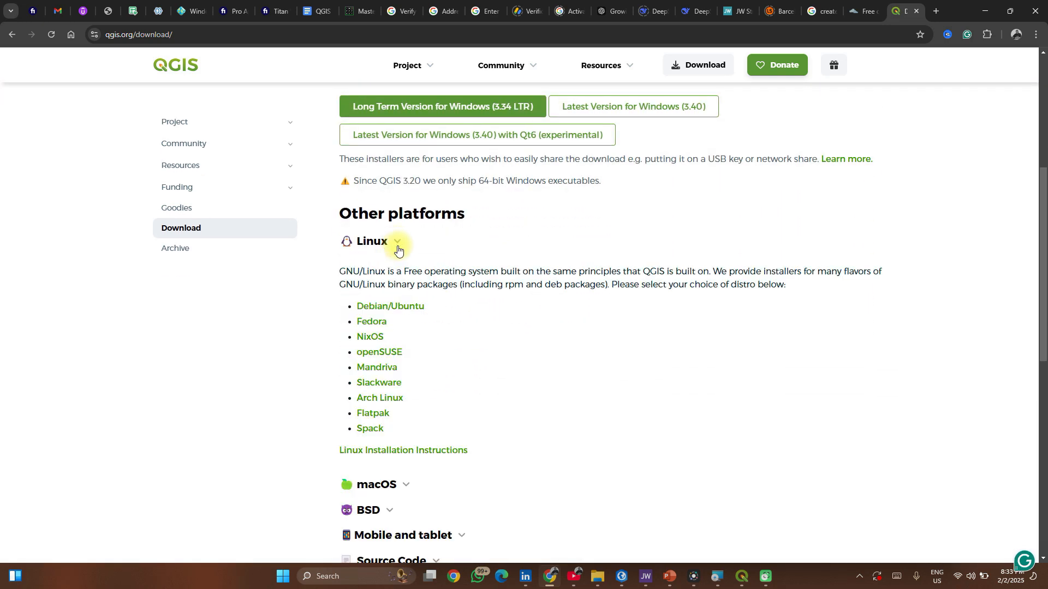
pyautogui.click(397, 242)
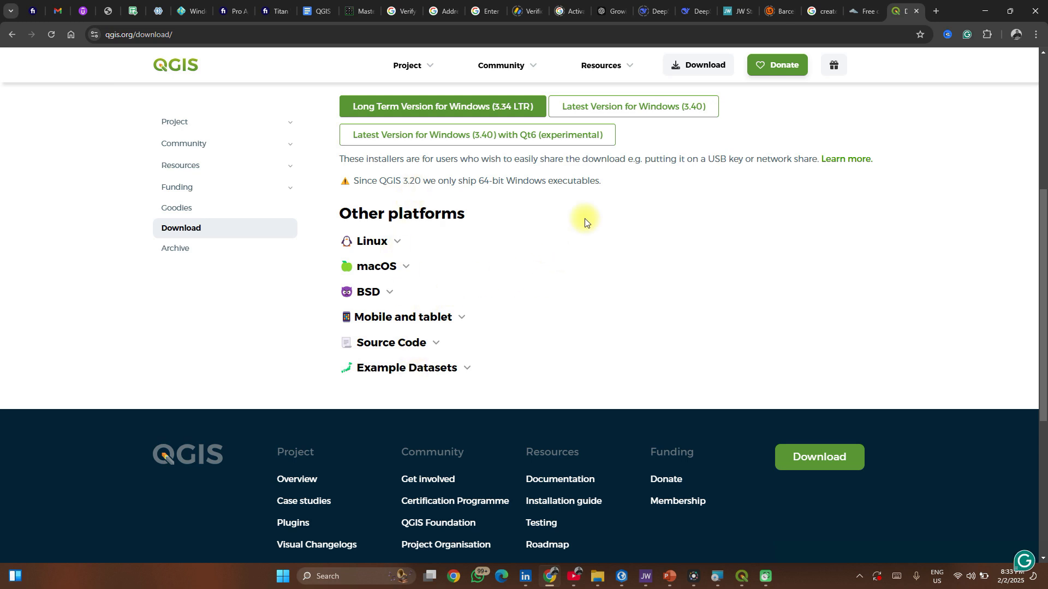
pyautogui.scroll(4, 594, 211)
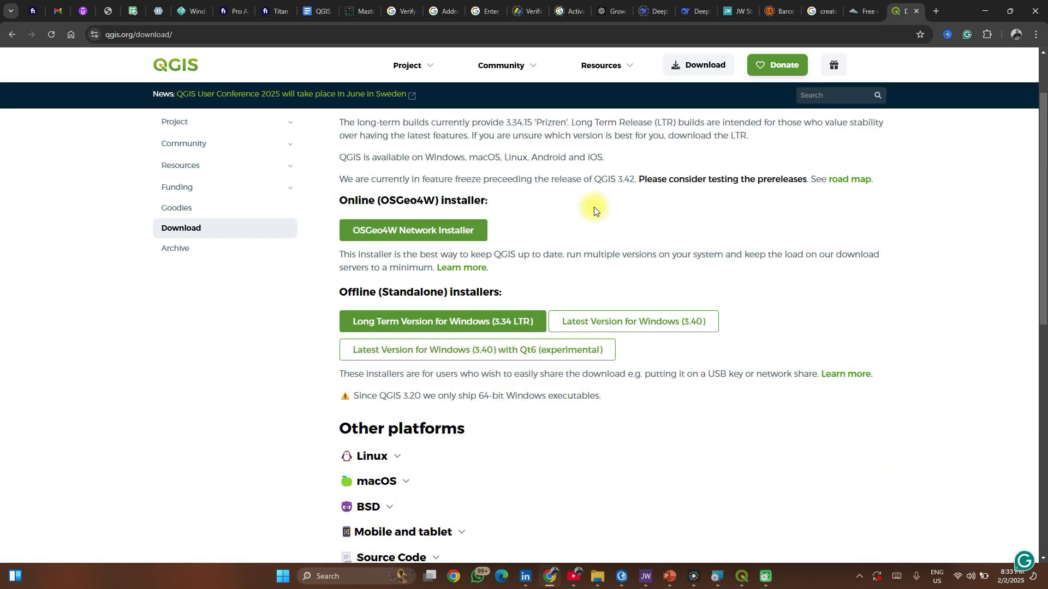
# Start downloading the Long Term Version for Windows (3.34 LTR) installer, and cancel that download.
pyautogui.click(489, 328)
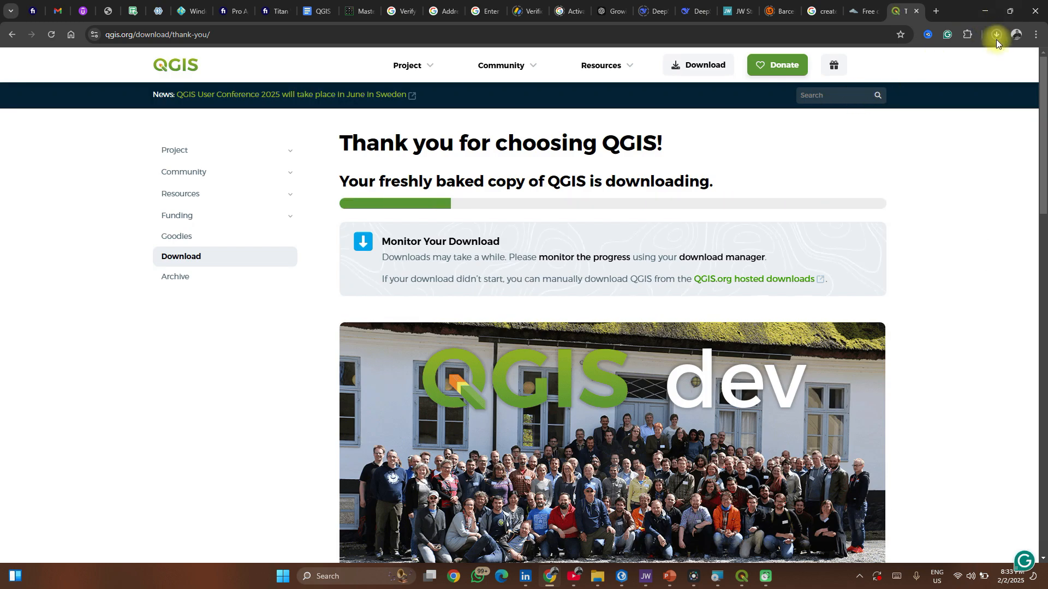
pyautogui.click(996, 38)
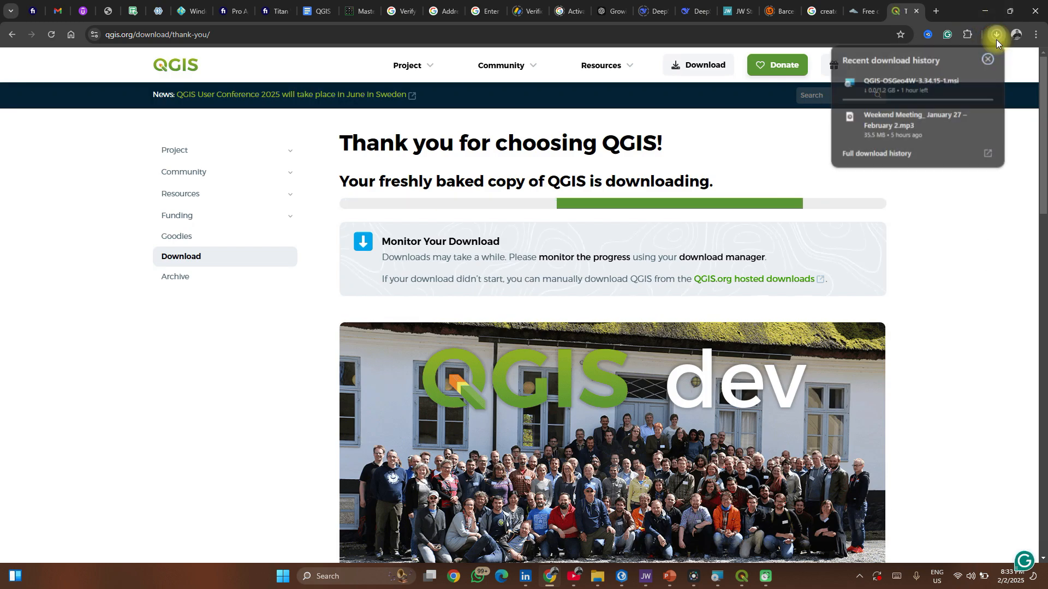
pyautogui.click(963, 81)
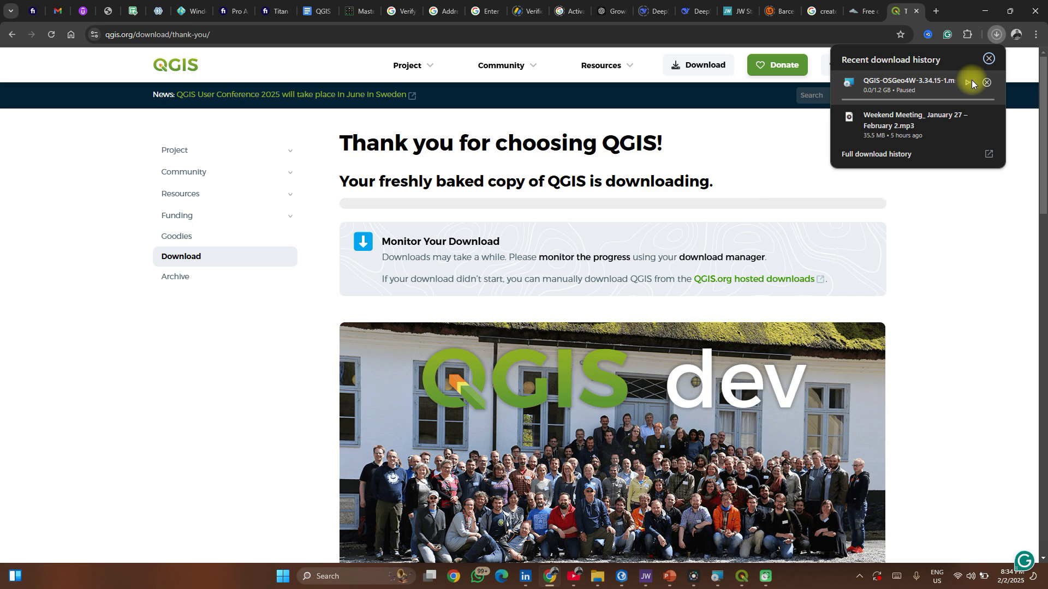
pyautogui.click(986, 87)
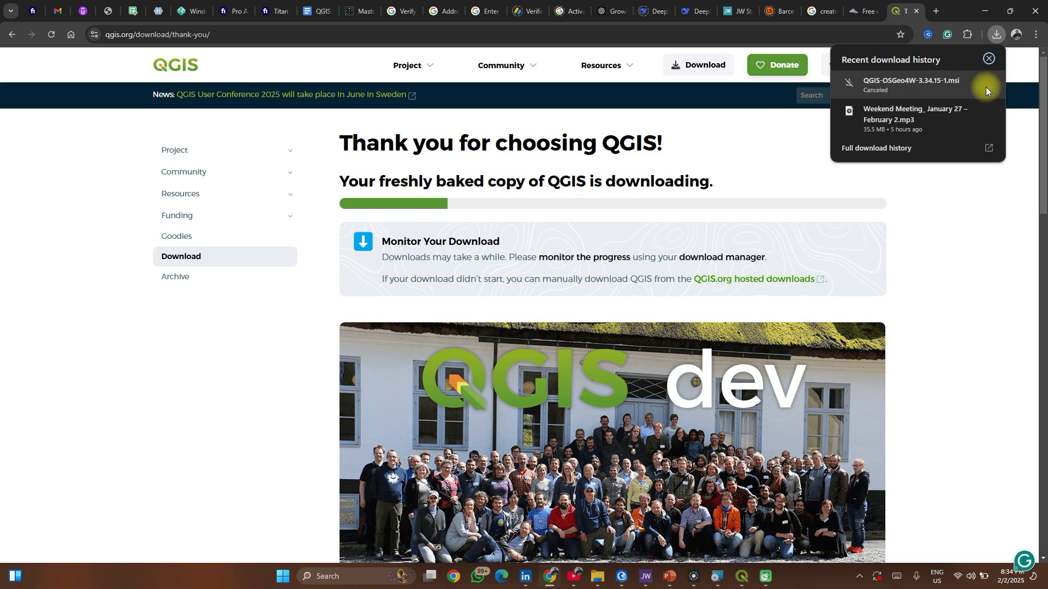
# Switch to the January 2025 downloads folder, locate the QGIS-OSGeo4W-3.34.14-1 installer and bring up its setup wizard.
pyautogui.click(990, 33)
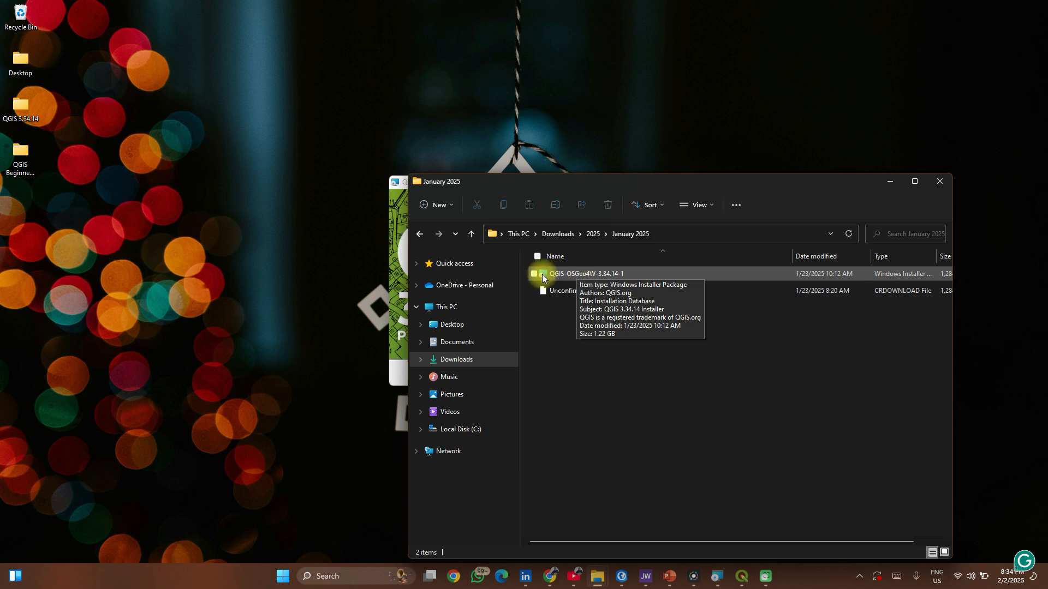
pyautogui.click(546, 274)
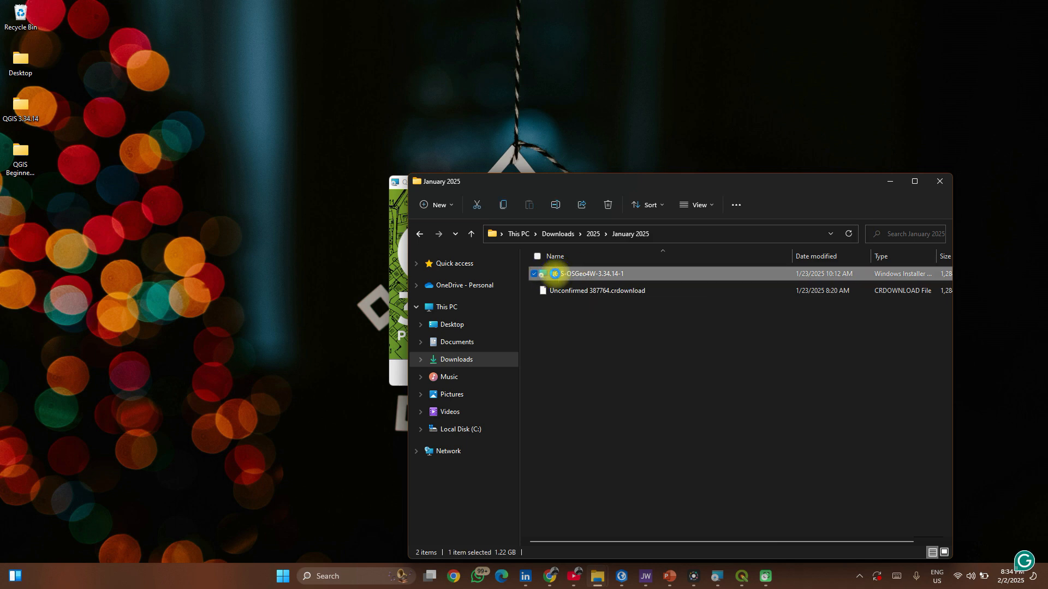
pyautogui.rightClick(587, 281)
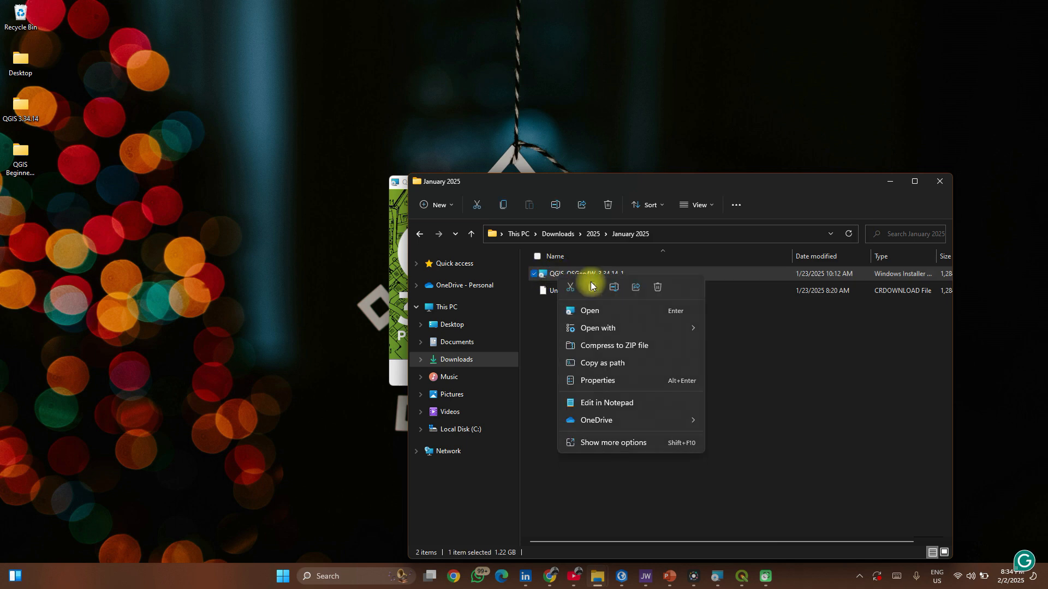
pyautogui.click(550, 318)
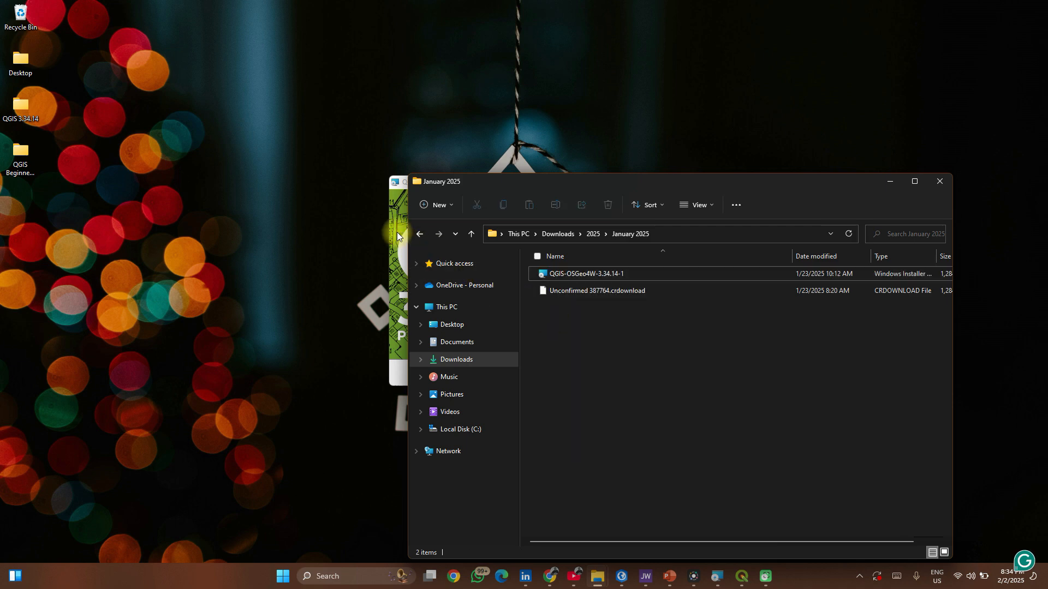
pyautogui.click(397, 231)
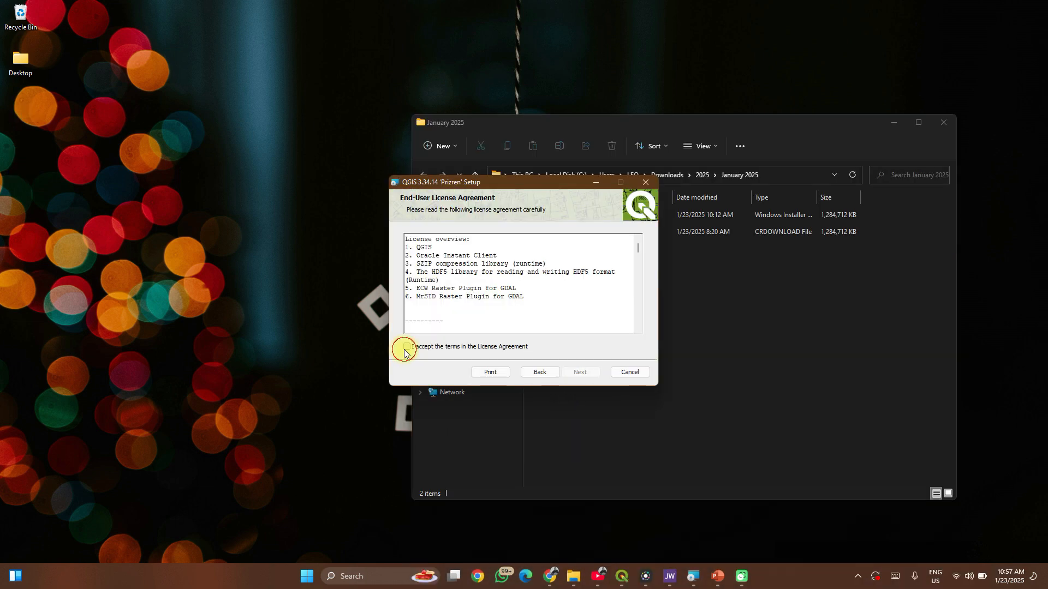
# Accept the license terms, install QGIS 3.34.14 to the default folder with desktop and start menu shortcuts, and exit the setup wizard.
pyautogui.click(406, 347)
pyautogui.click(574, 372)
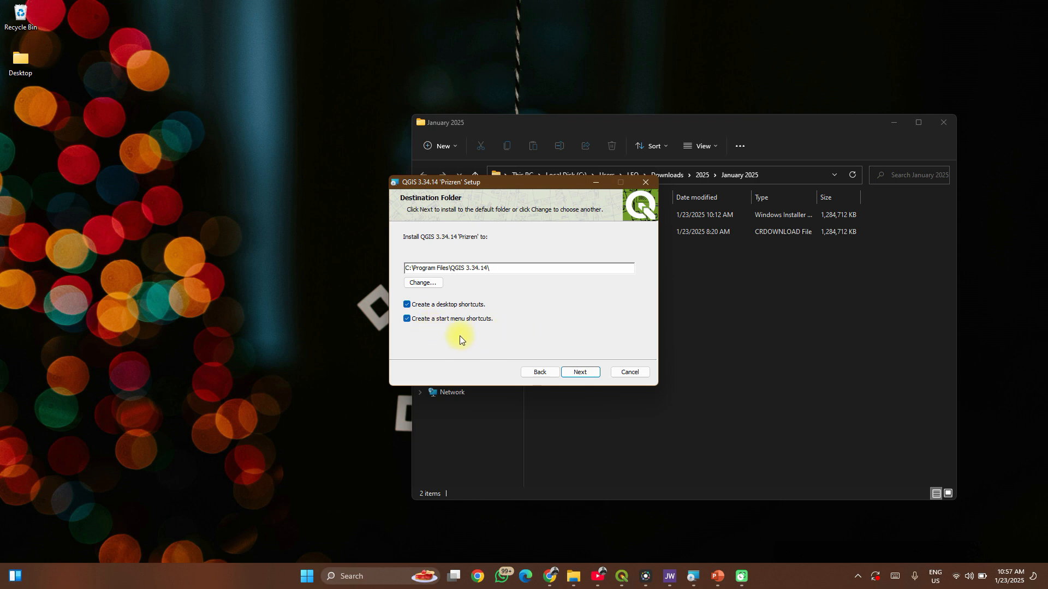
pyautogui.click(579, 371)
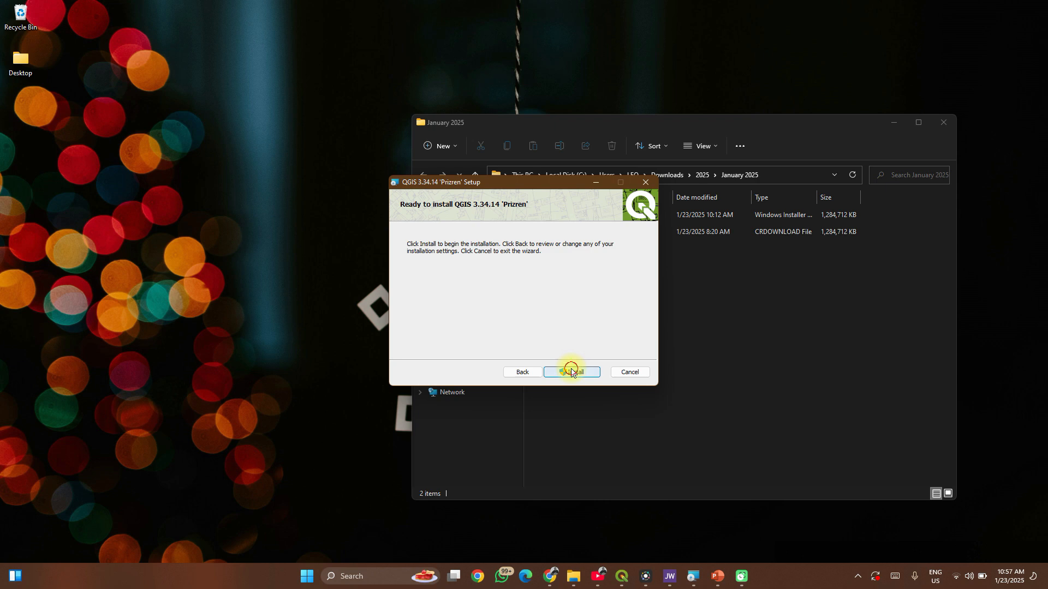
pyautogui.click(572, 370)
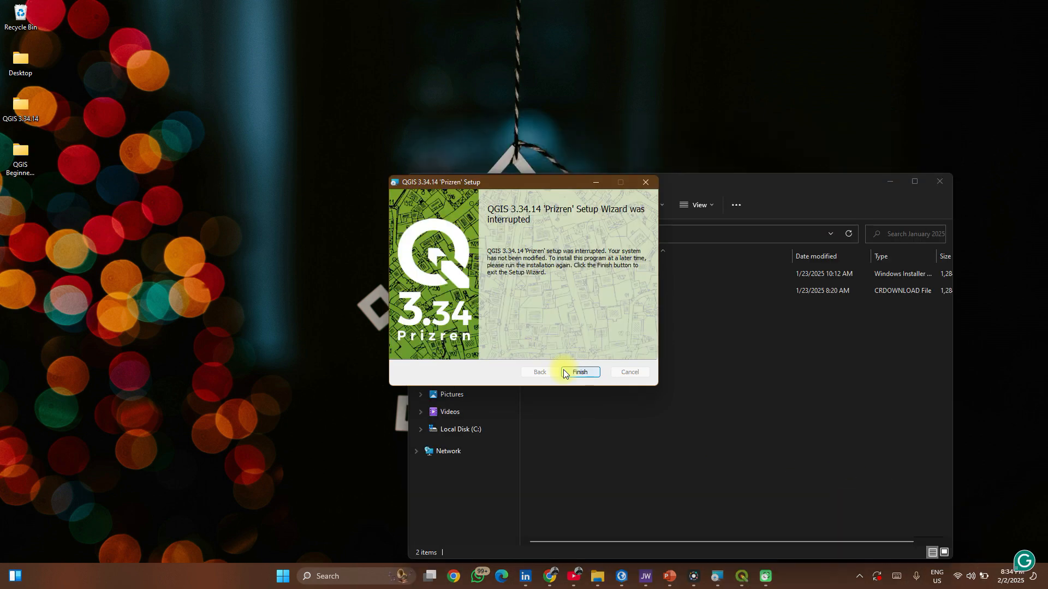
pyautogui.click(563, 369)
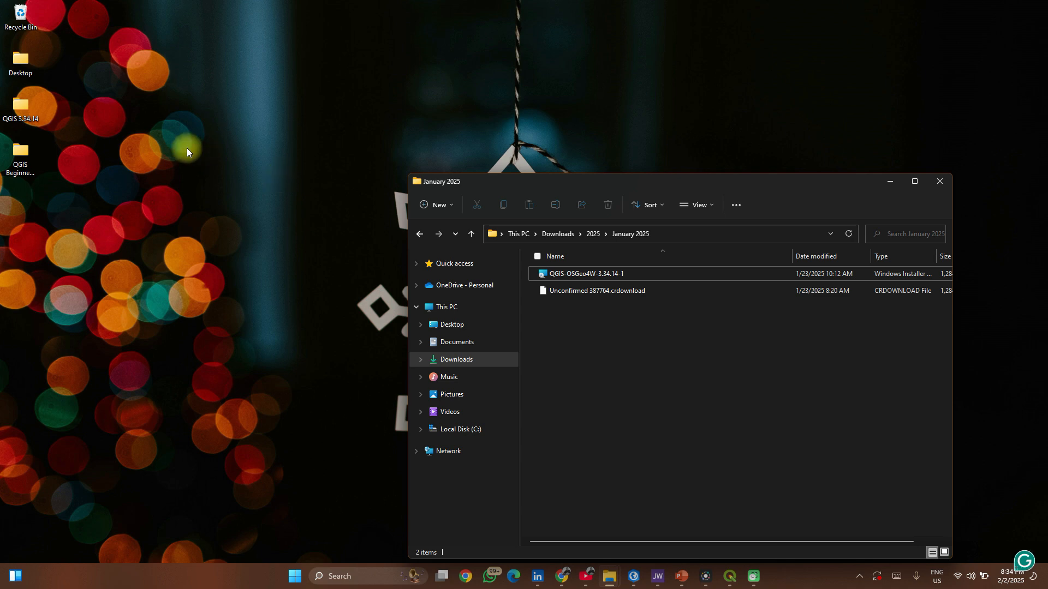
# Look through the program shortcuts in the desktop QGIS 3.34.14 folder, check the pinned apps, and put the folder window away.
pyautogui.click(28, 109)
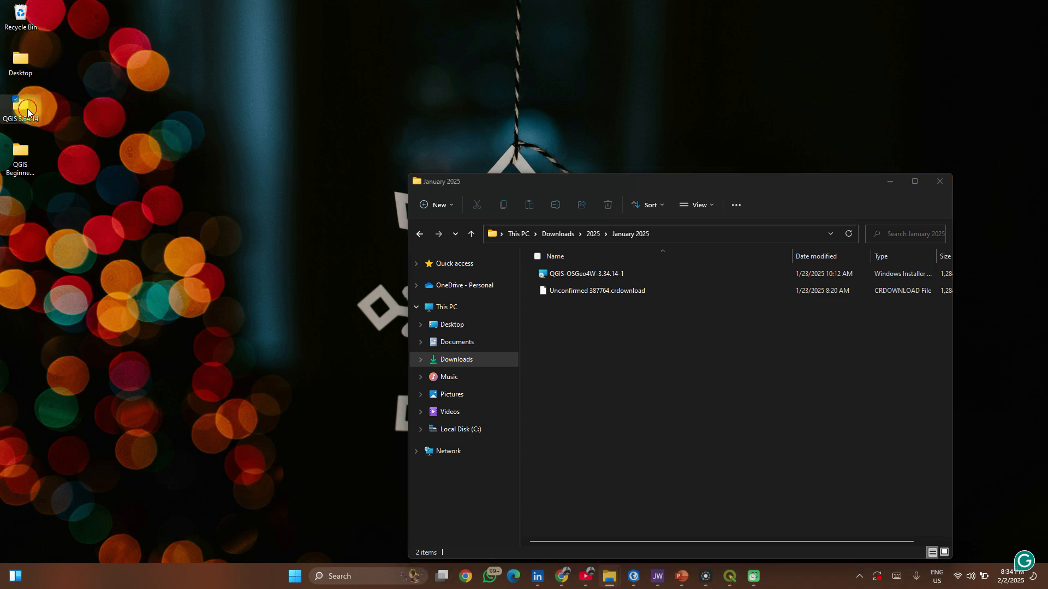
pyautogui.doubleClick(27, 109)
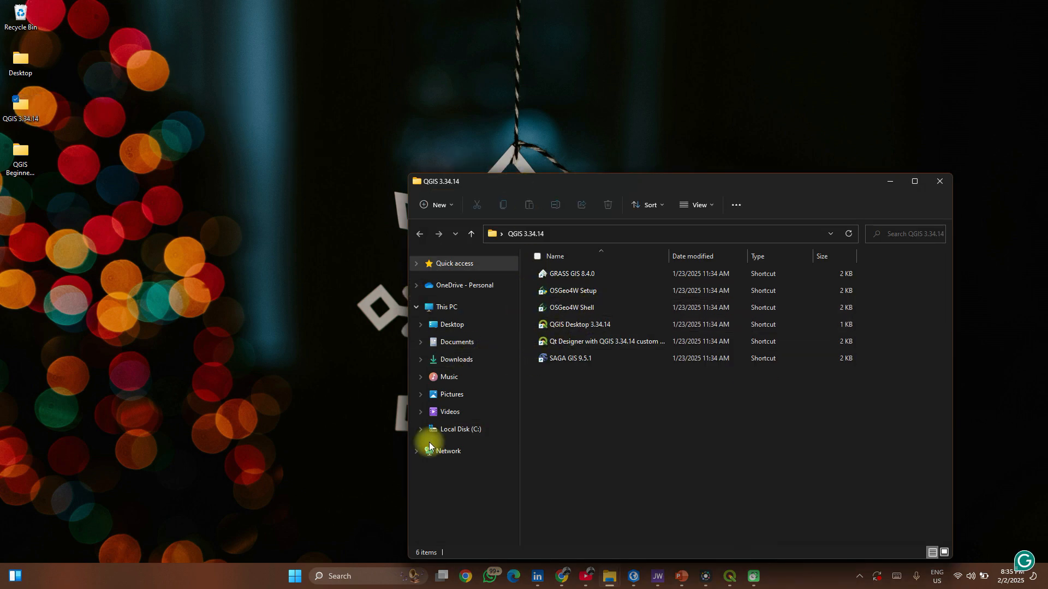
pyautogui.press('super')
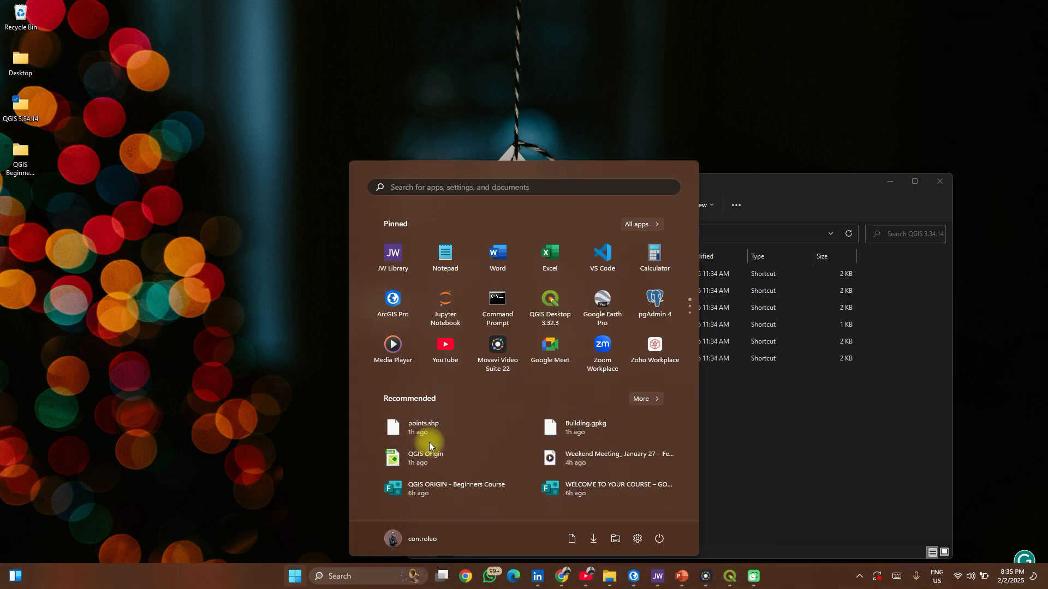
pyautogui.press('super')
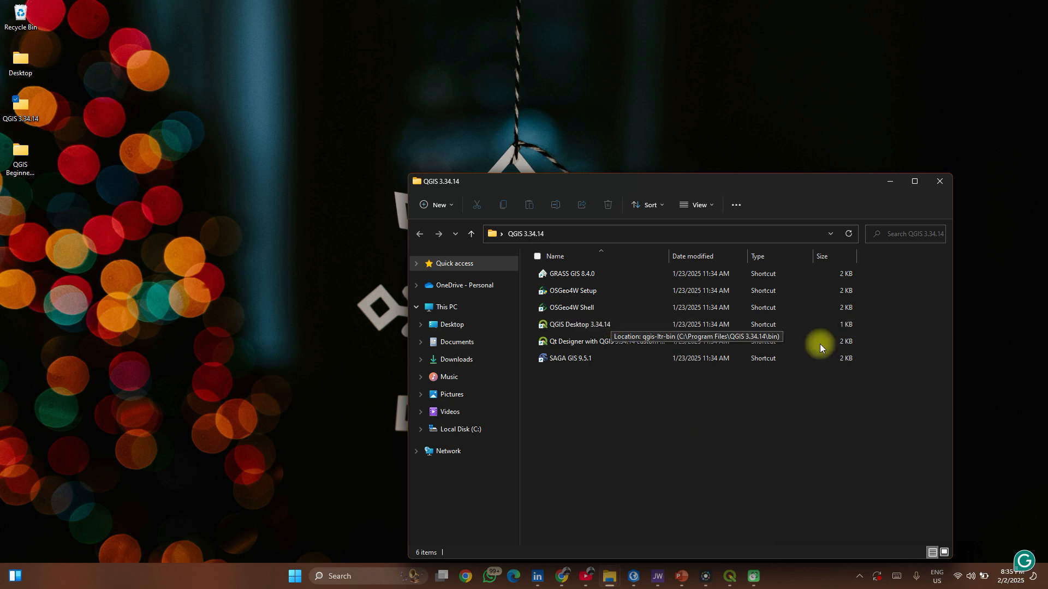
pyautogui.click(891, 182)
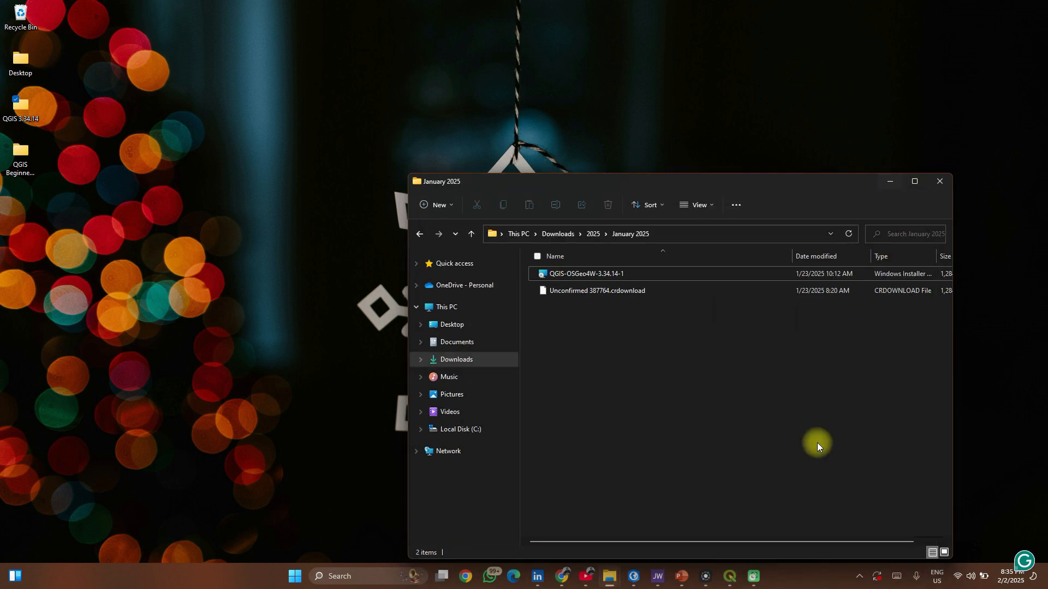
# Switch to QGIS, look over the recent projects and create a new empty project from the EPSG:4326 - WGS 84 template.
pyautogui.click(731, 576)
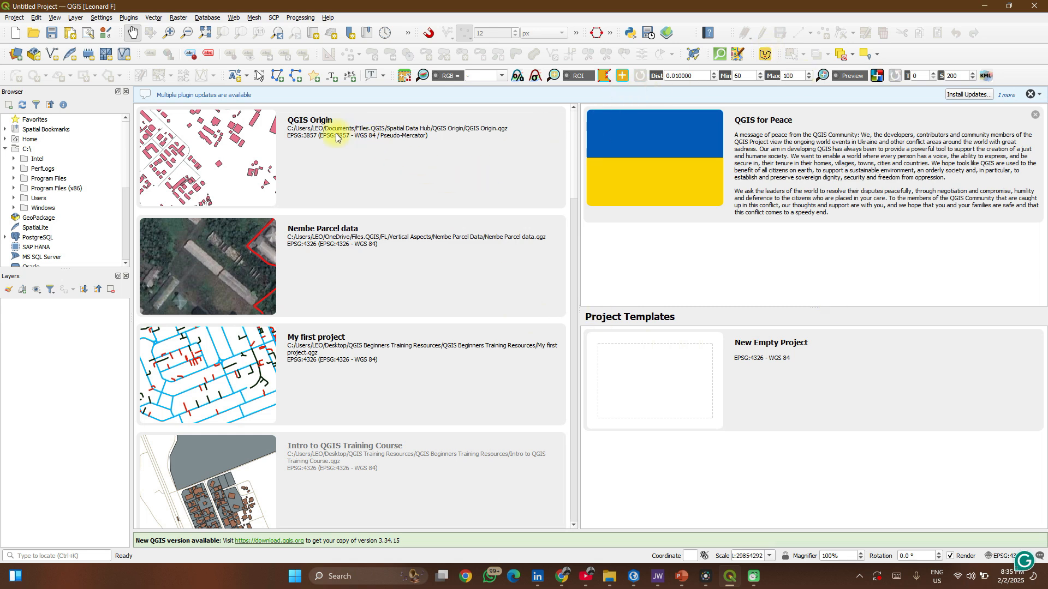
pyautogui.scroll(-2, 339, 309)
pyautogui.scroll(2, 351, 309)
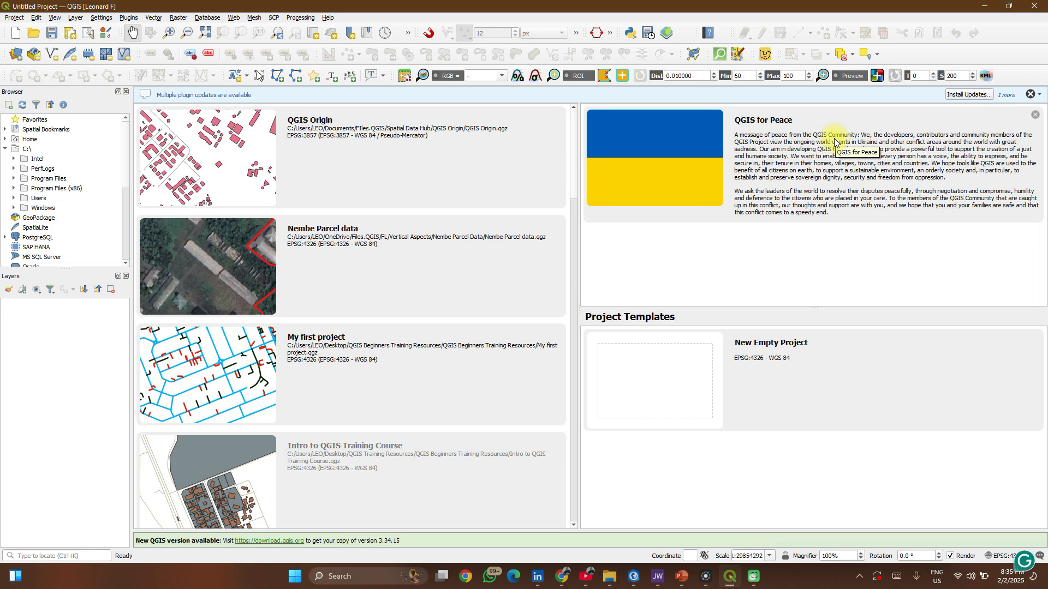
pyautogui.doubleClick(699, 380)
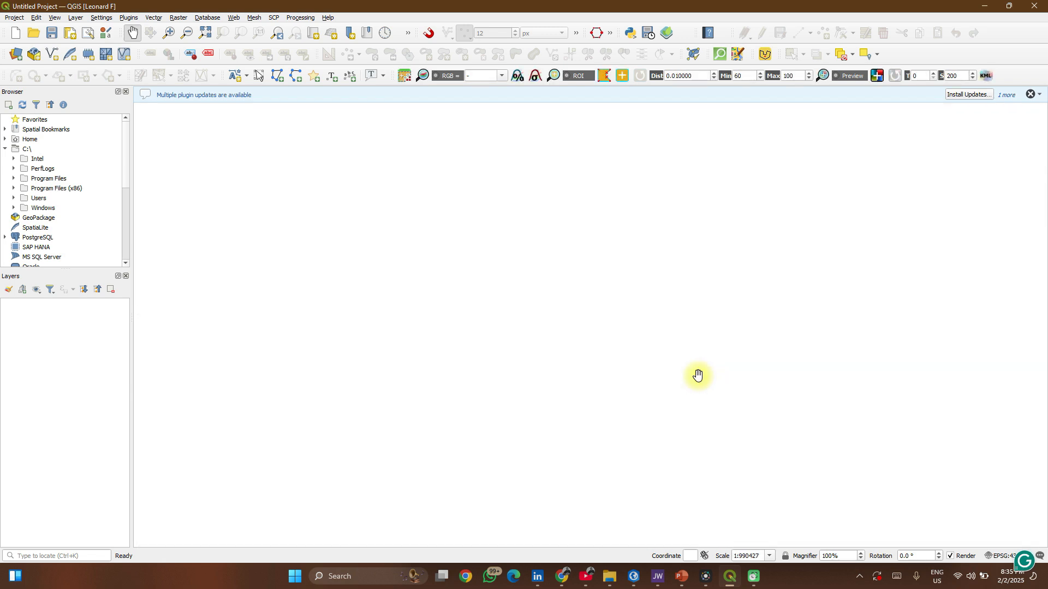
# Start saving the new project and browse to the QGIS Origin folder in Documents > Files.QGIS > Spatial Data Hub.
pyautogui.click(15, 21)
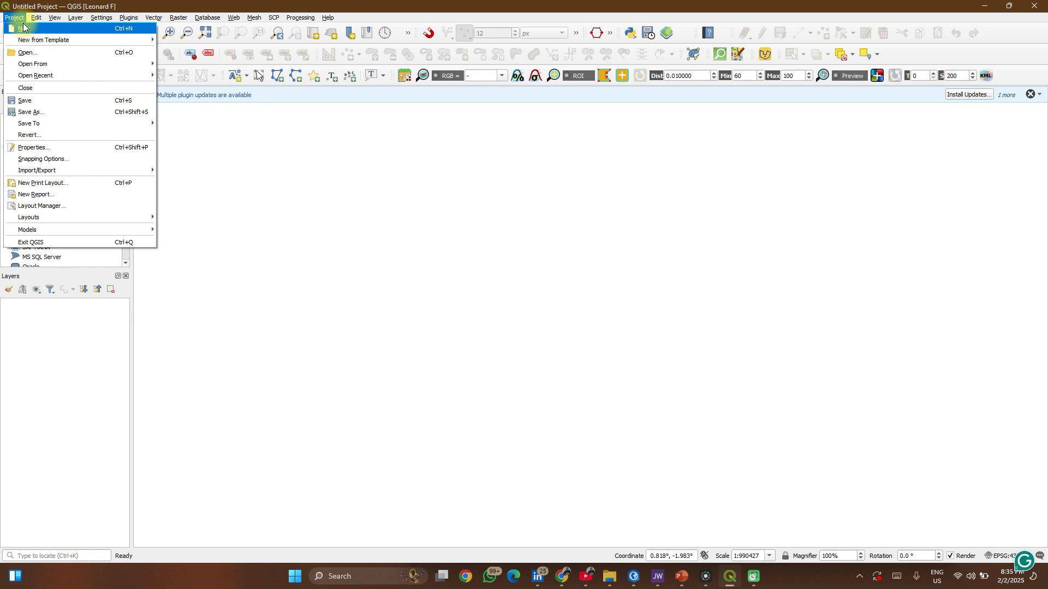
pyautogui.click(48, 100)
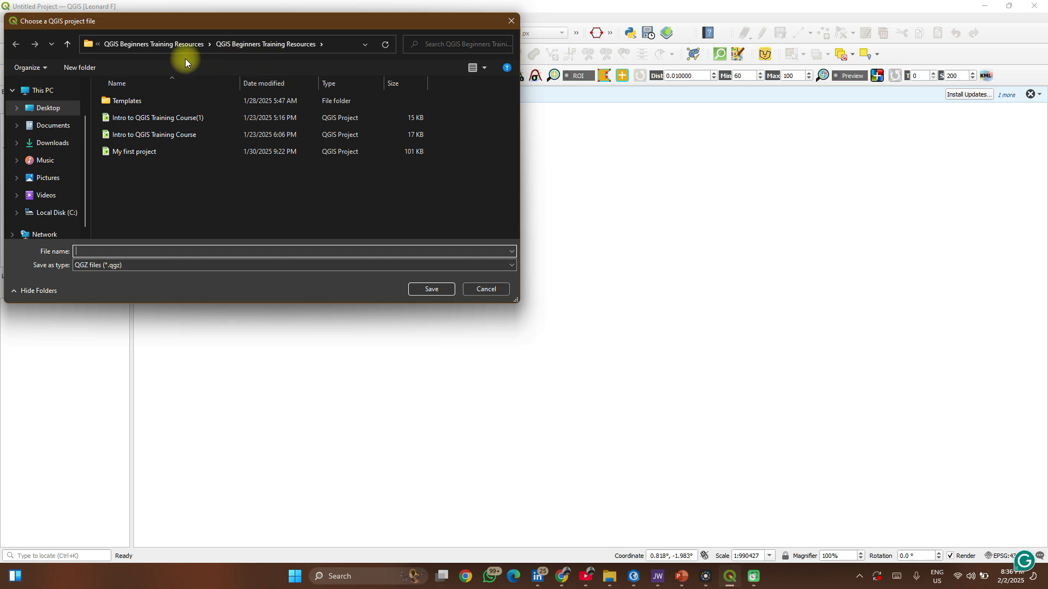
pyautogui.click(41, 131)
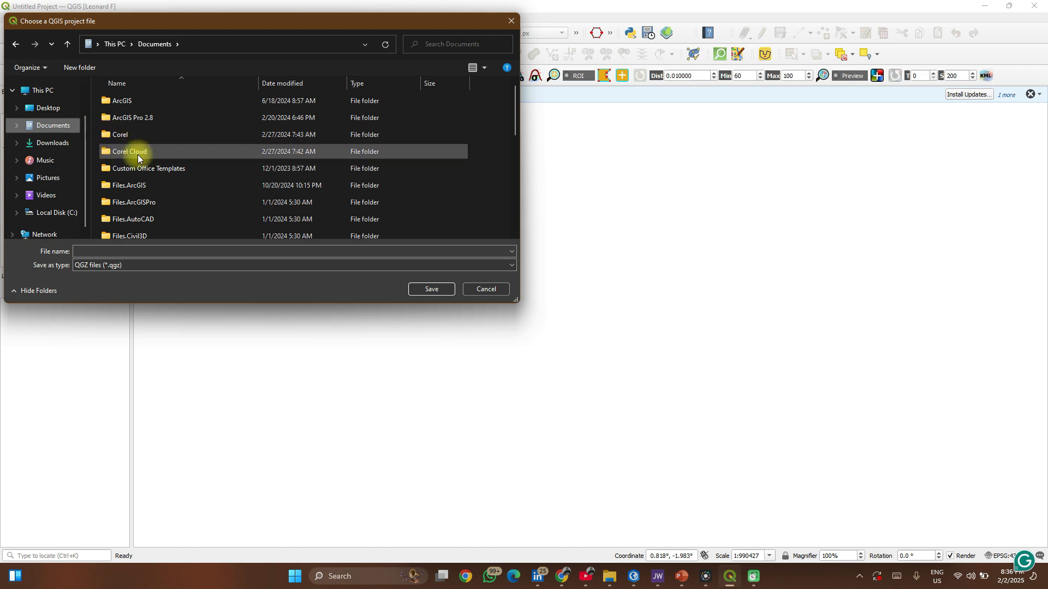
pyautogui.click(138, 158)
pyautogui.press('Down')
pyautogui.press('Down')
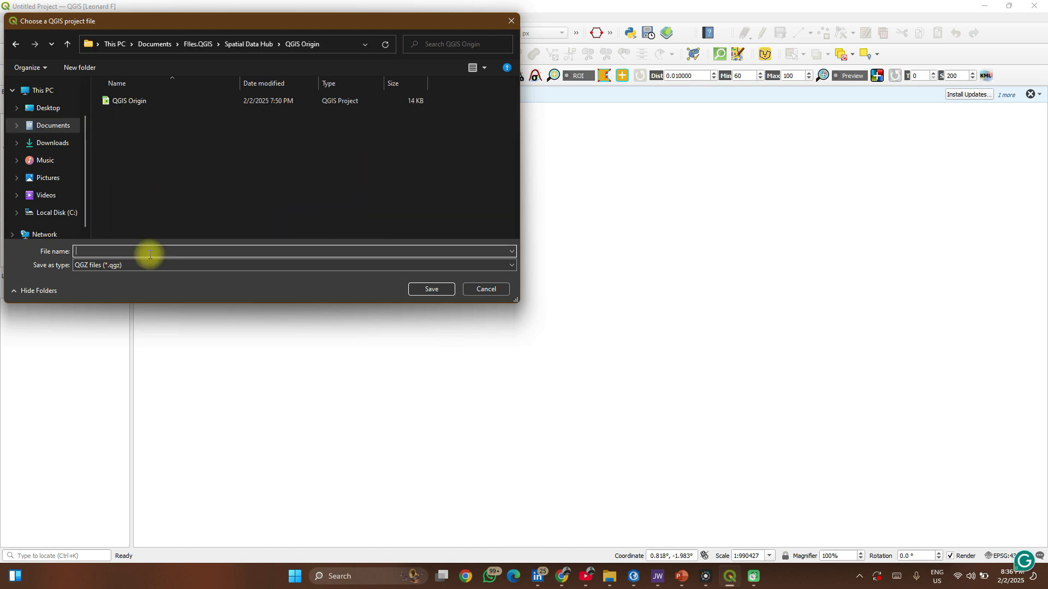
pyautogui.write('My')
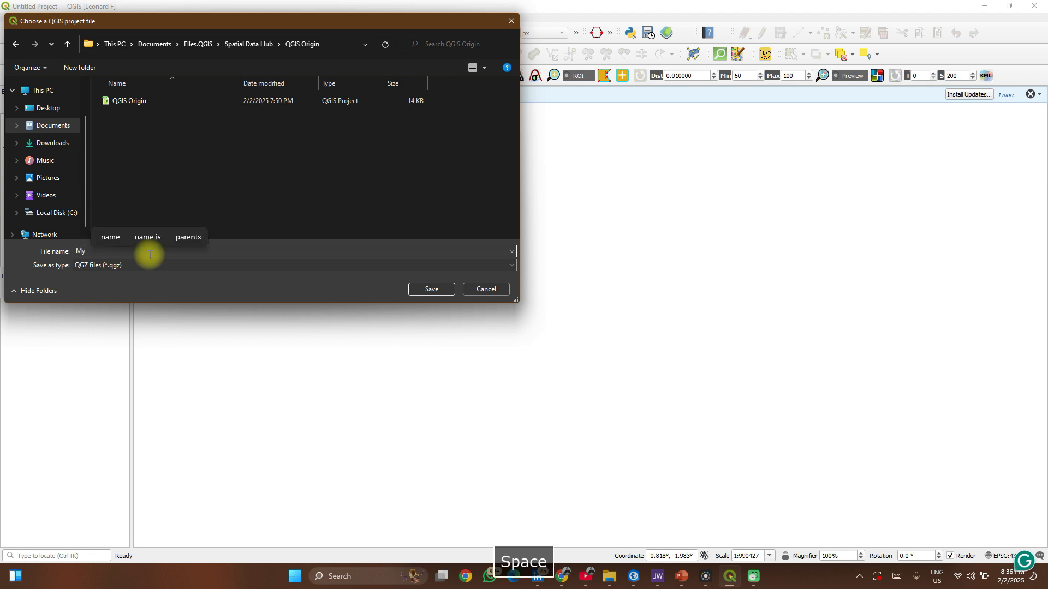
pyautogui.press('BackSpace')
pyautogui.press('BackSpace')
pyautogui.press('BackSpace')
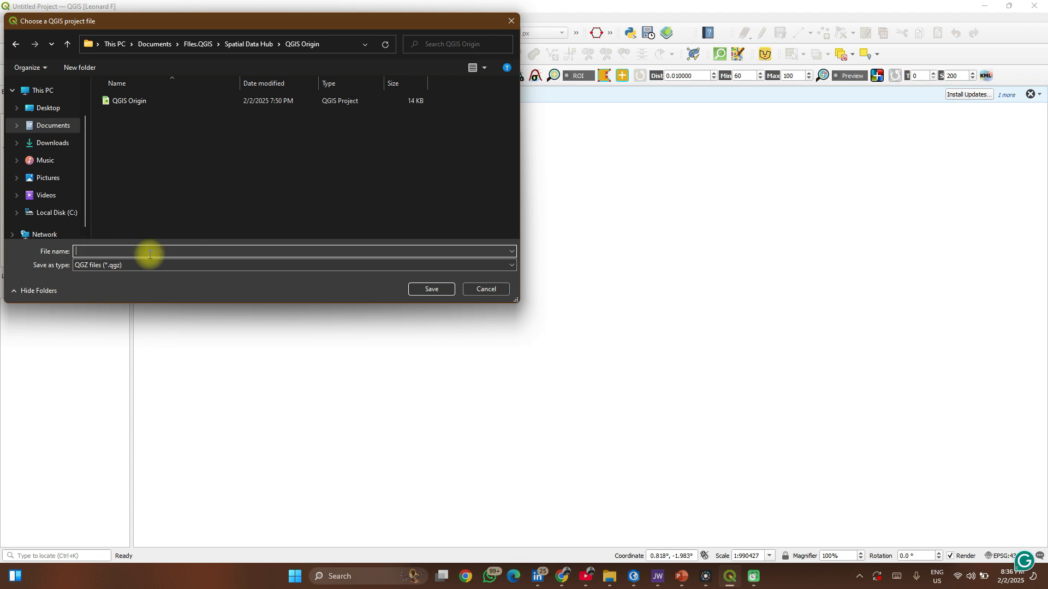
# Name the project file Leo_QGIS_Origin, store it as a QGZ file, and save the project once more.
pyautogui.write('L')
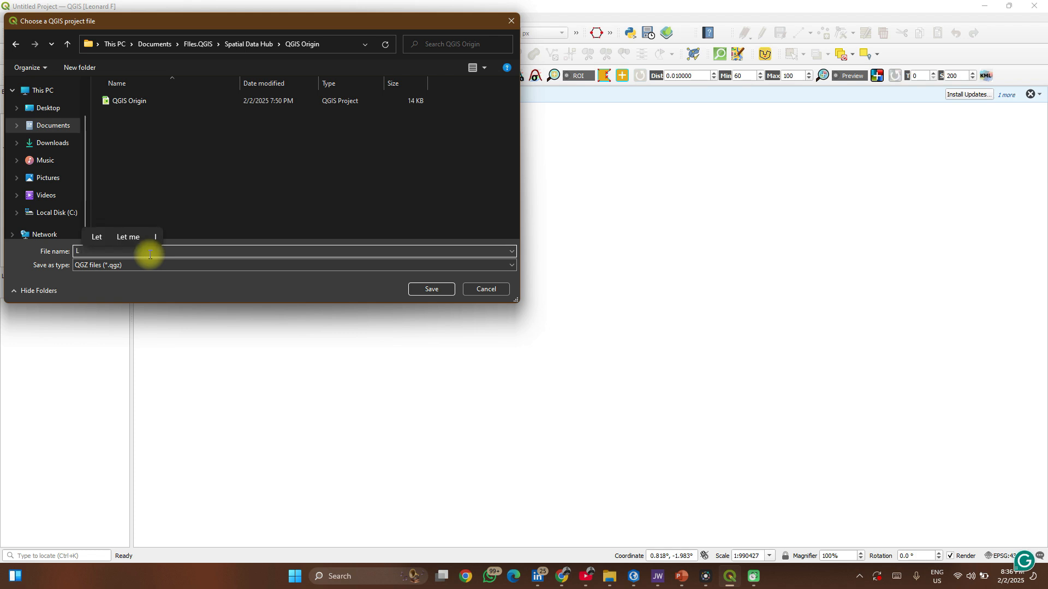
pyautogui.write('eo_')
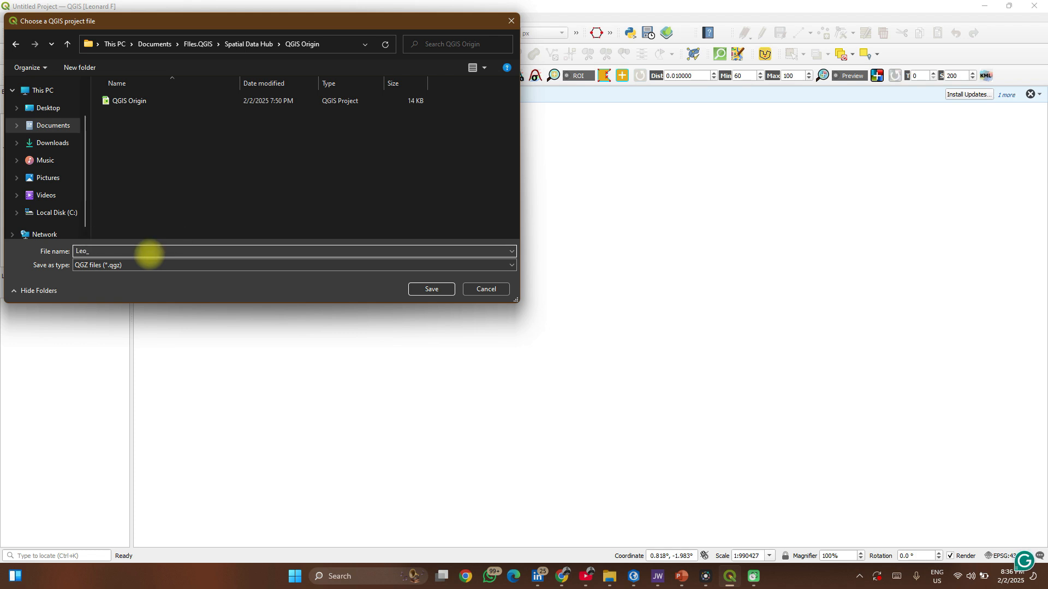
pyautogui.write('QGIS')
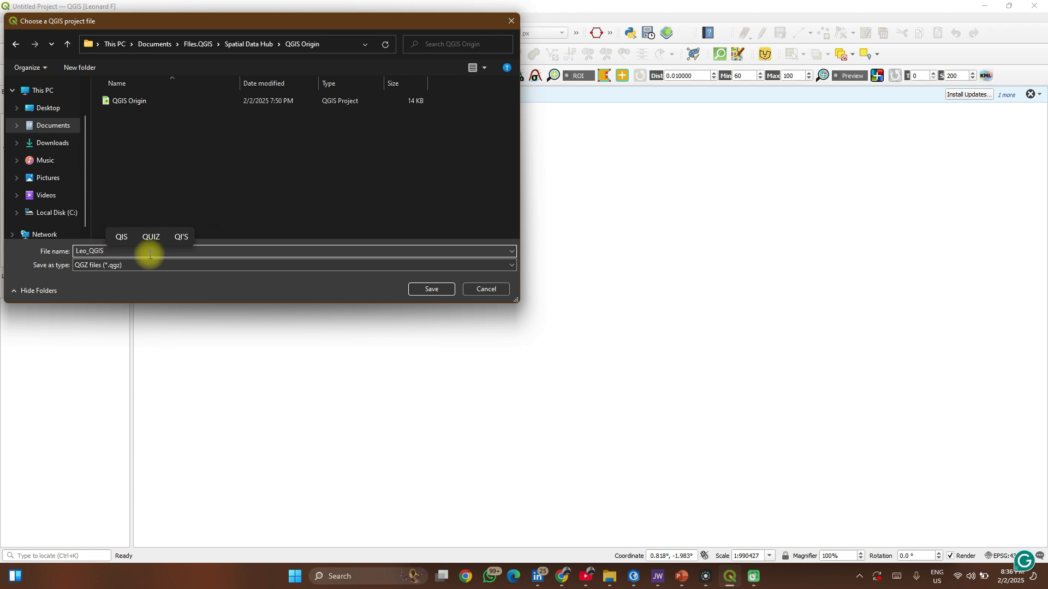
pyautogui.write('_')
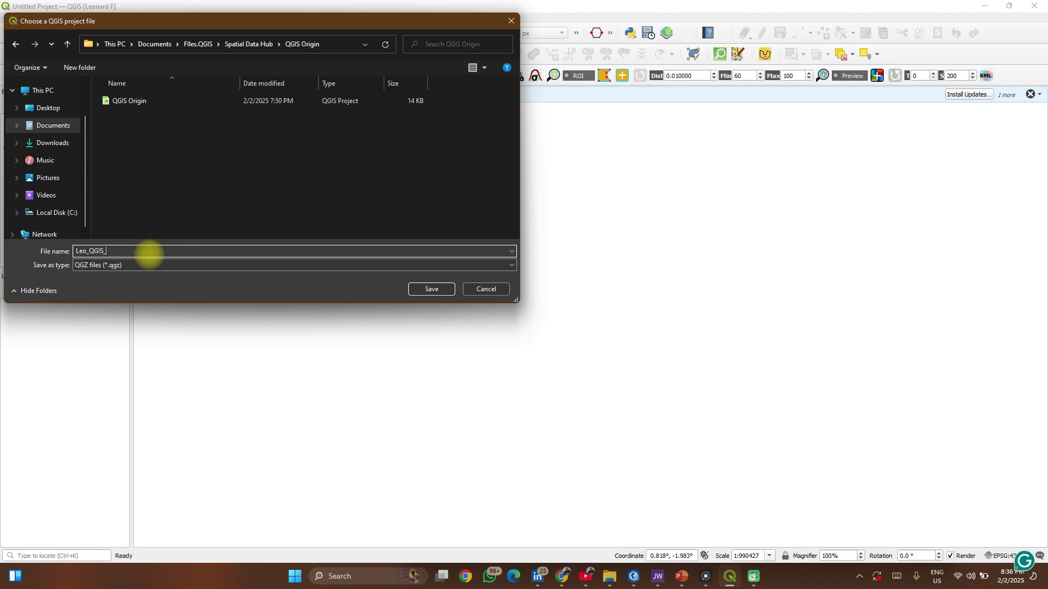
pyautogui.write('Origin')
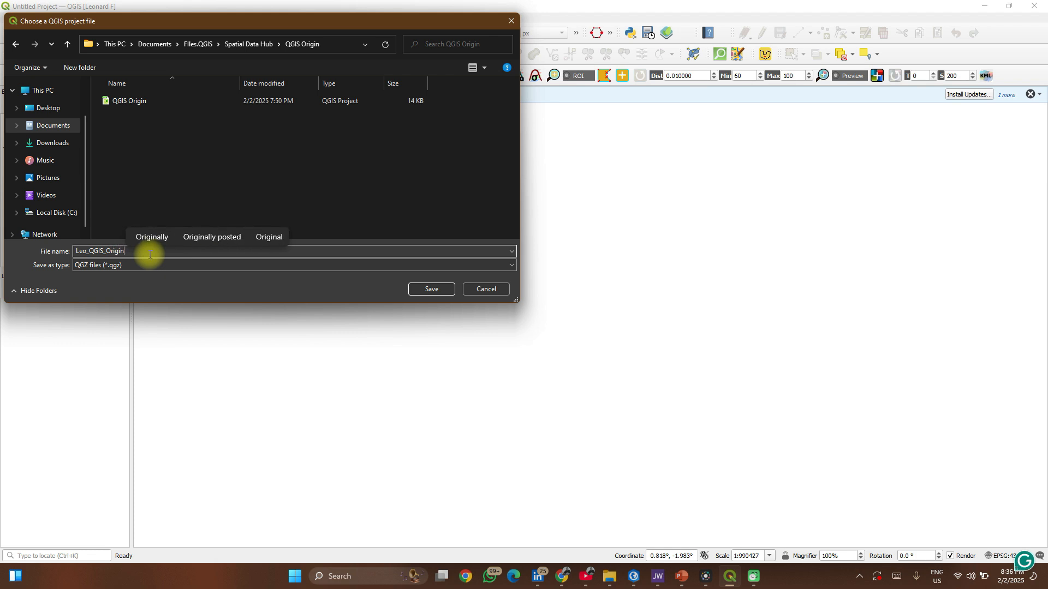
pyautogui.press('Return')
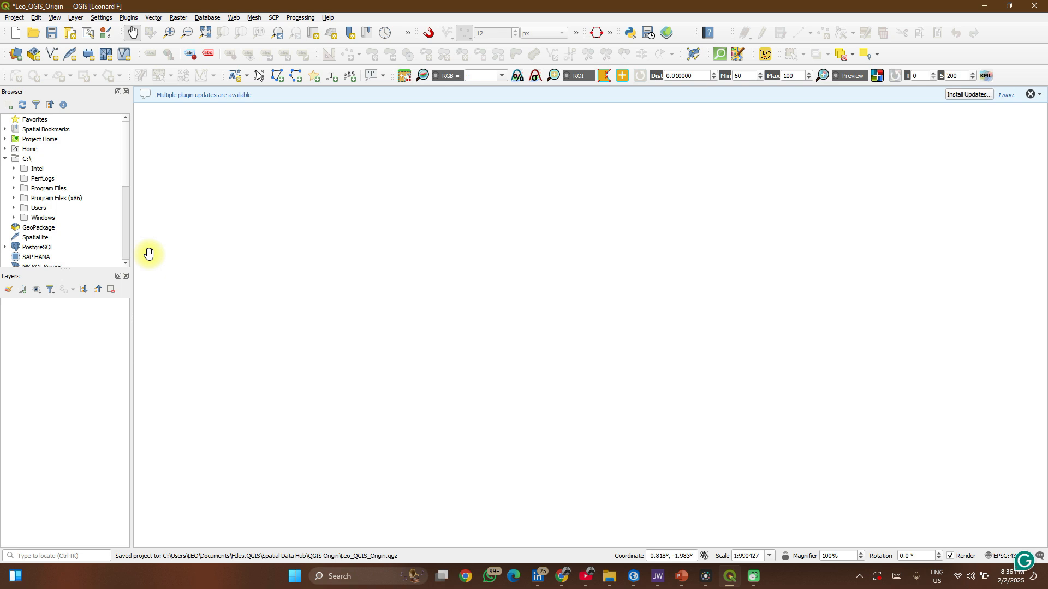
pyautogui.hotkey('ctrl', 's')
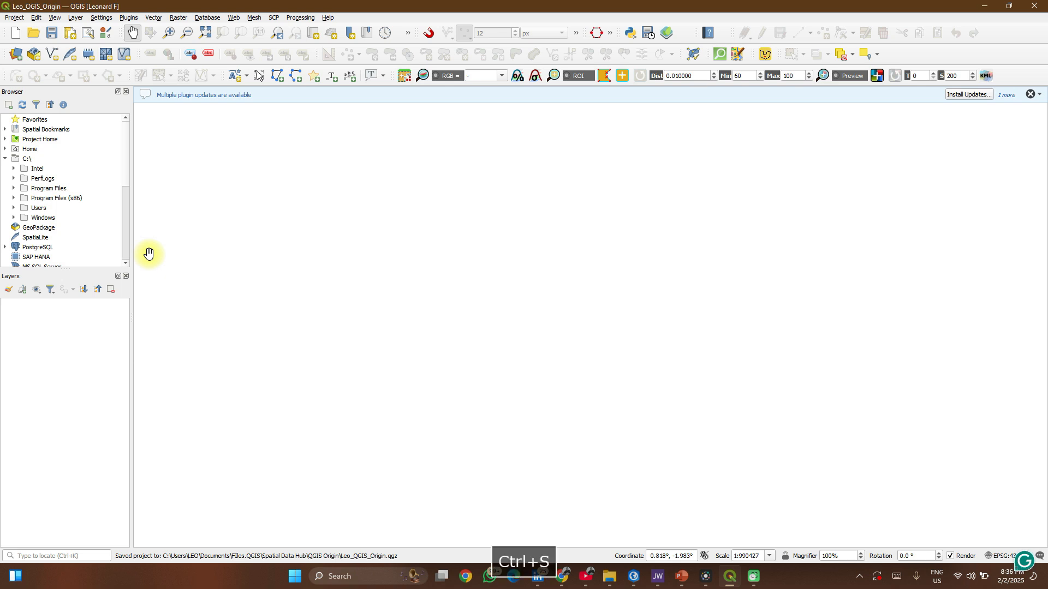
# Check the QGIS Origin folder in File Explorer for the saved project file, and put the folder window away.
pyautogui.moveTo(142, 229); pyautogui.dragTo(268, 209)
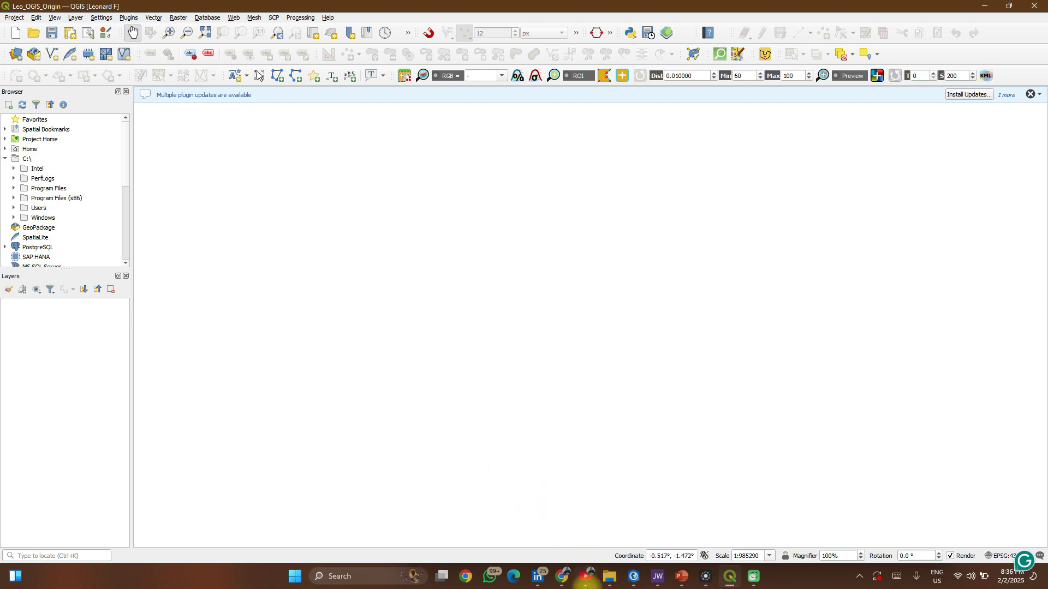
pyautogui.moveTo(612, 585)
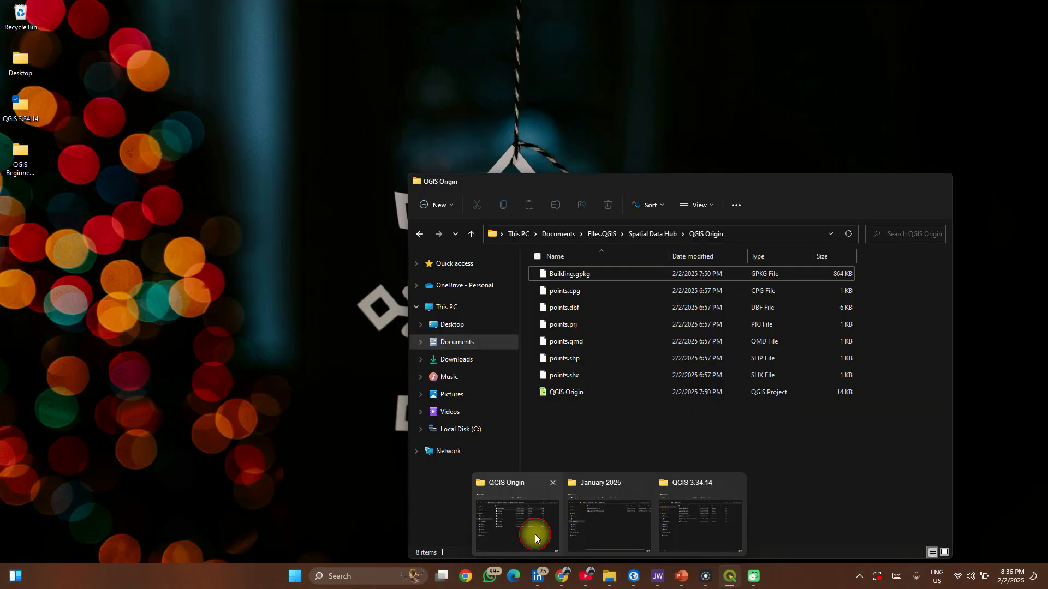
pyautogui.click(534, 534)
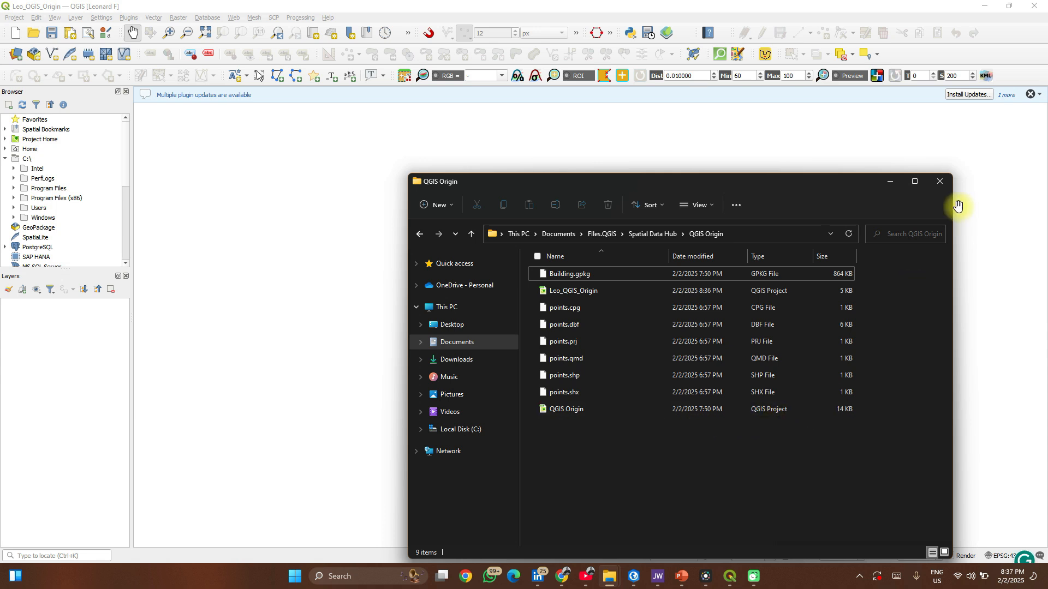
pyautogui.click(893, 182)
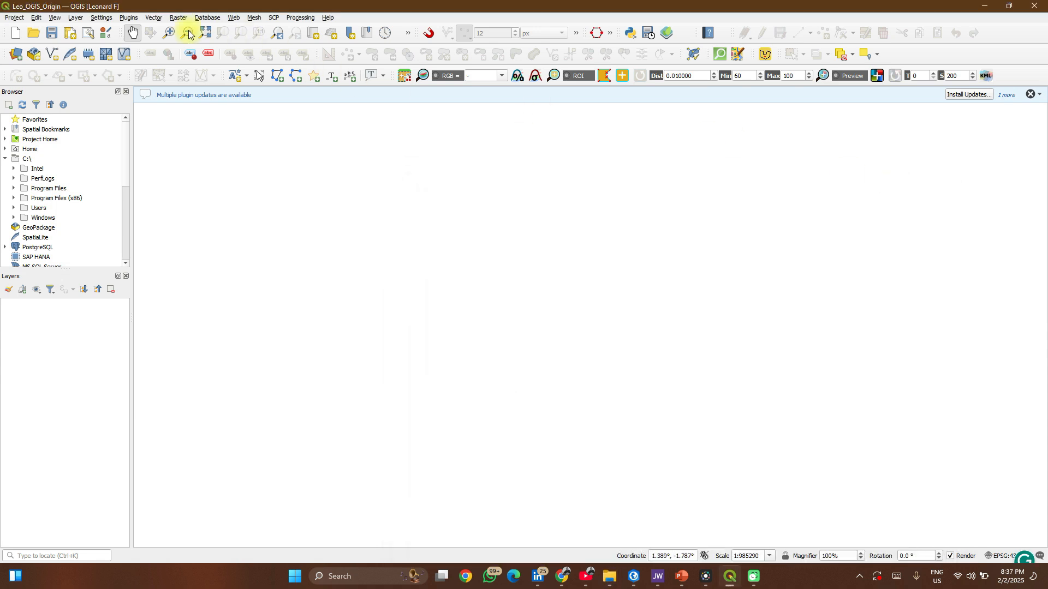
# Open the existing QGIS Origin project from Documents > Files.QGIS > Spatial Data Hub > QGIS Origin.
pyautogui.click(14, 17)
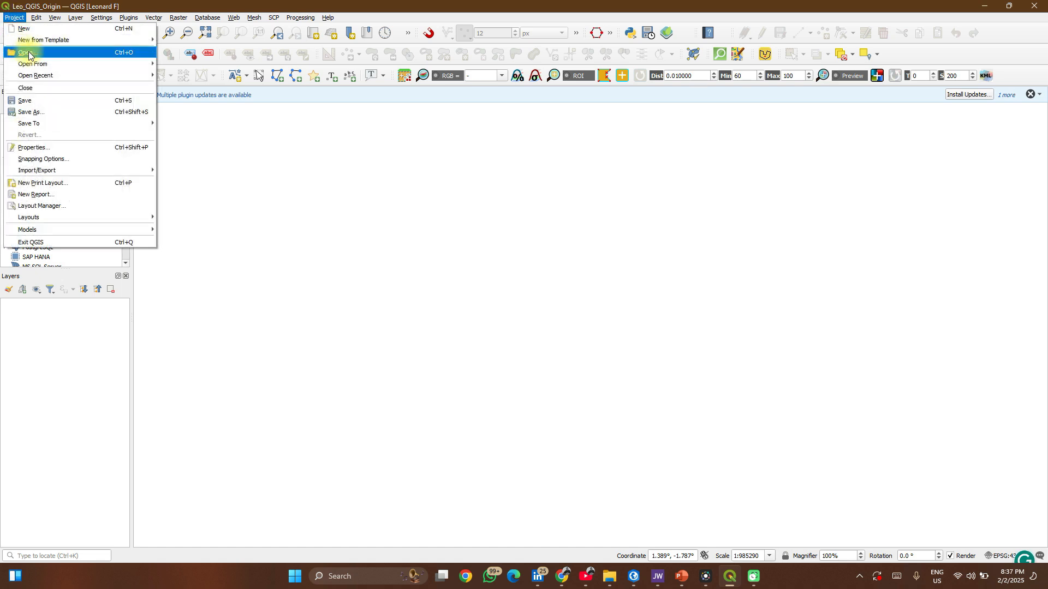
pyautogui.click(60, 54)
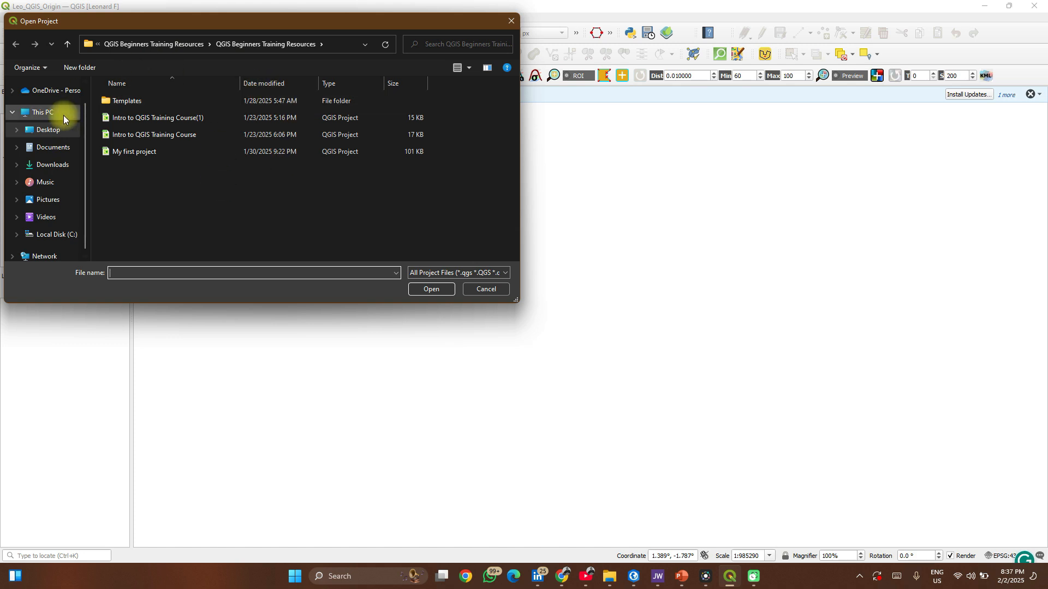
pyautogui.click(54, 148)
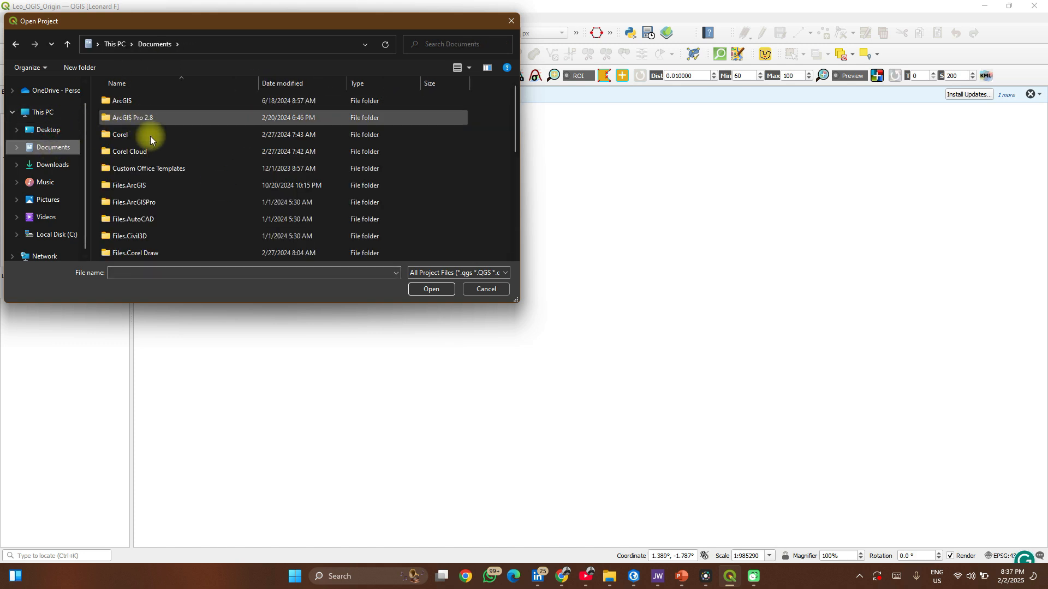
pyautogui.scroll(-5, 145, 165)
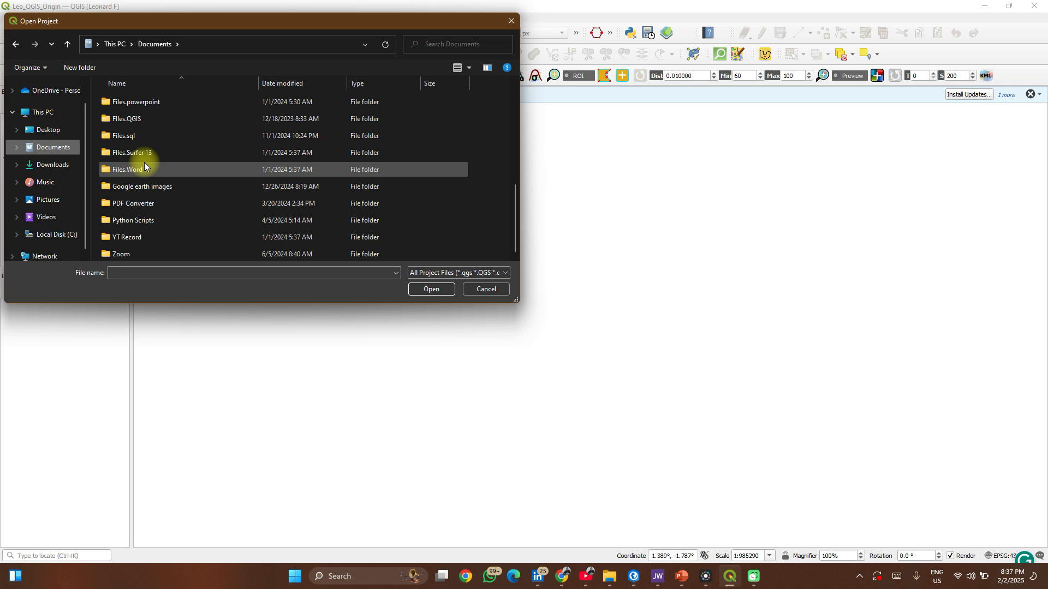
pyautogui.doubleClick(133, 119)
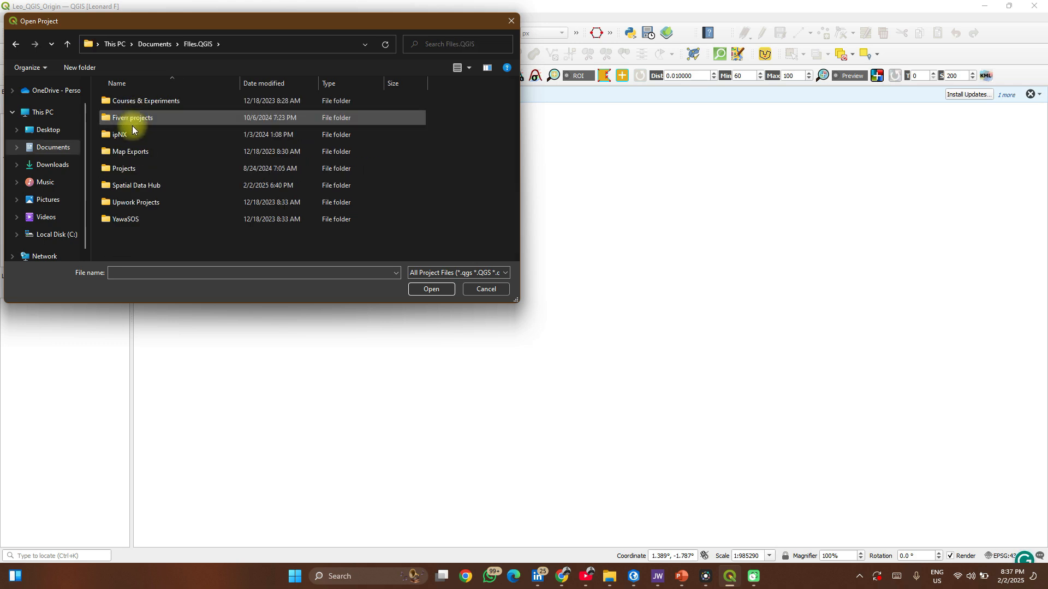
pyautogui.doubleClick(137, 185)
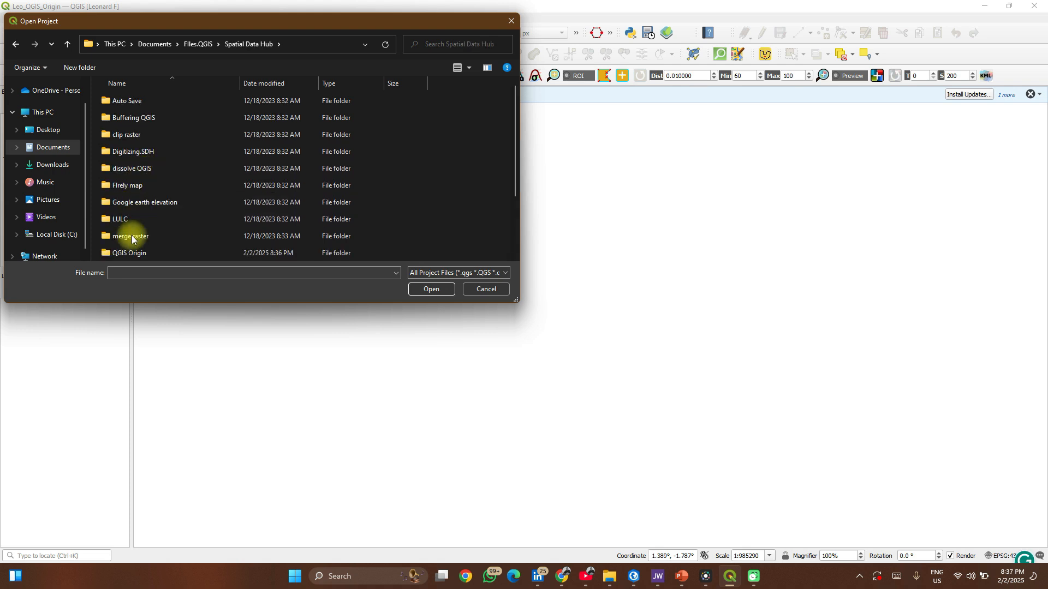
pyautogui.click(131, 253)
pyautogui.doubleClick(131, 253)
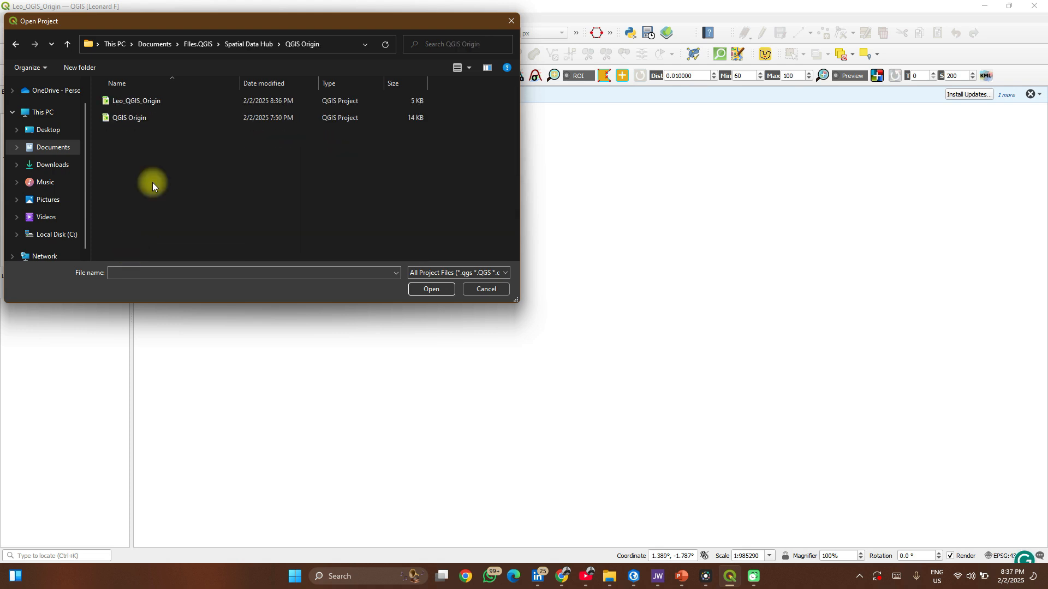
pyautogui.click(144, 118)
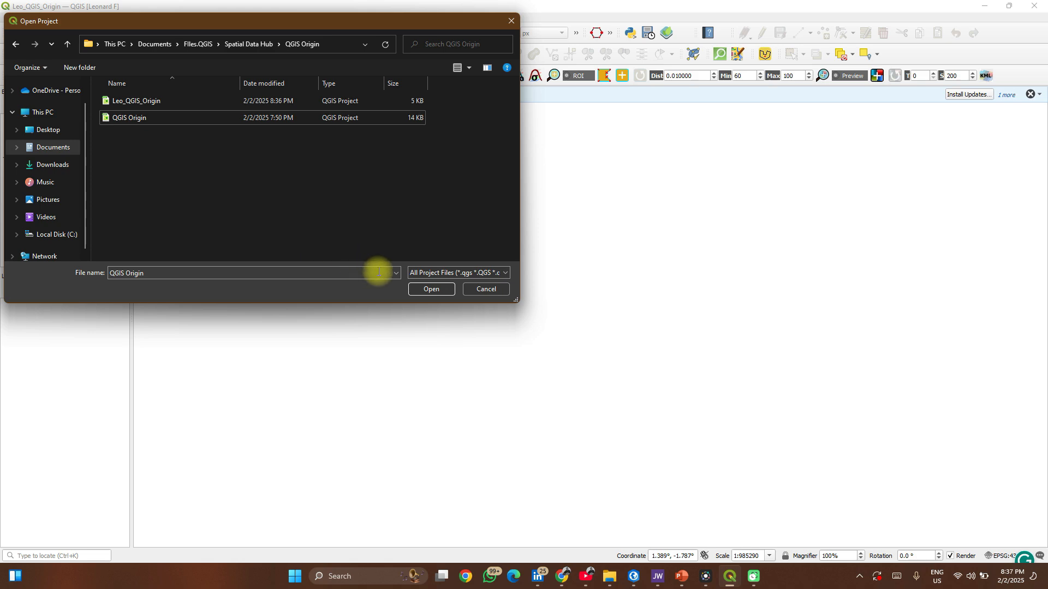
pyautogui.click(429, 289)
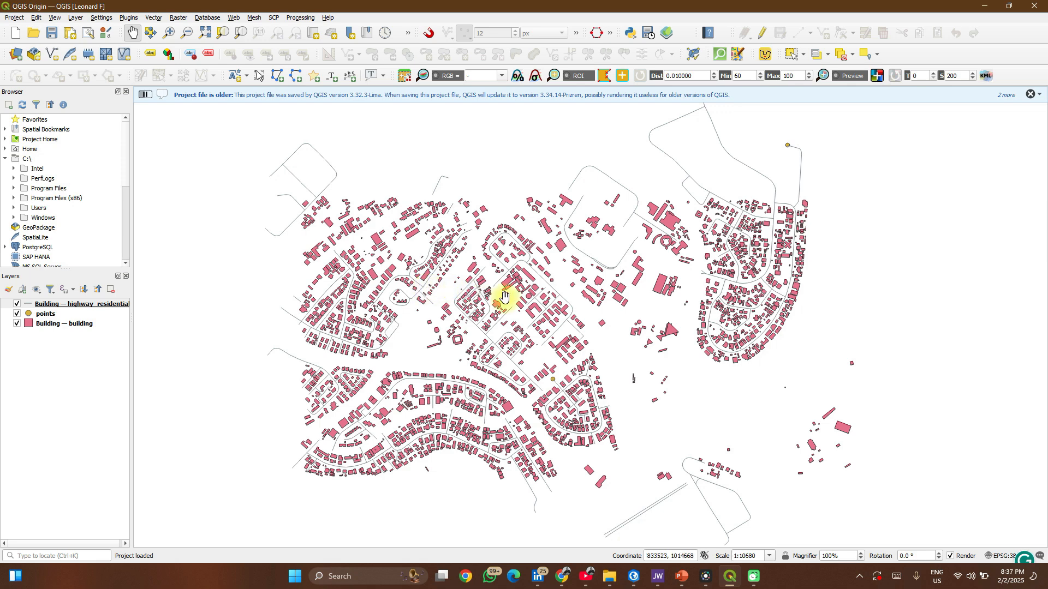
# Examine the project's map at smaller and larger scales and review the list of available panels and toolbars.
pyautogui.scroll(-1, 509, 304)
pyautogui.scroll(-1, 509, 304)
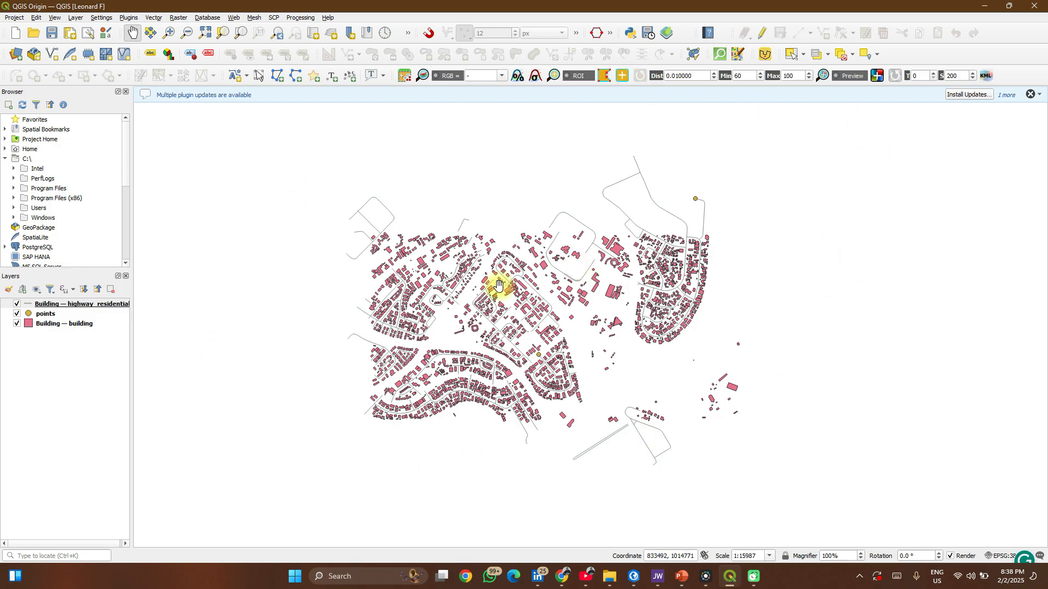
pyautogui.scroll(3, 498, 284)
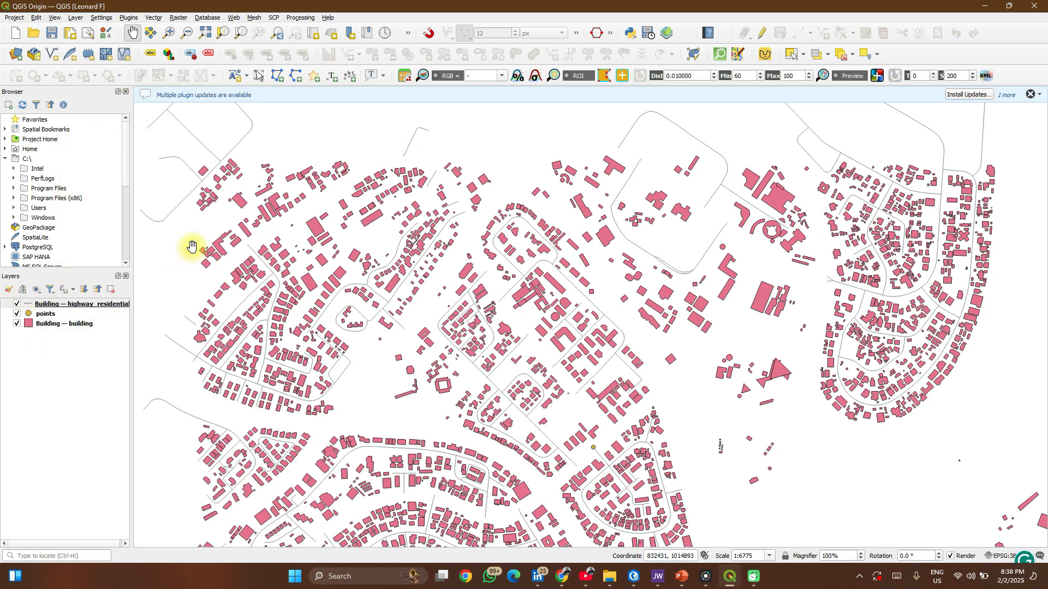
pyautogui.rightClick(1010, 39)
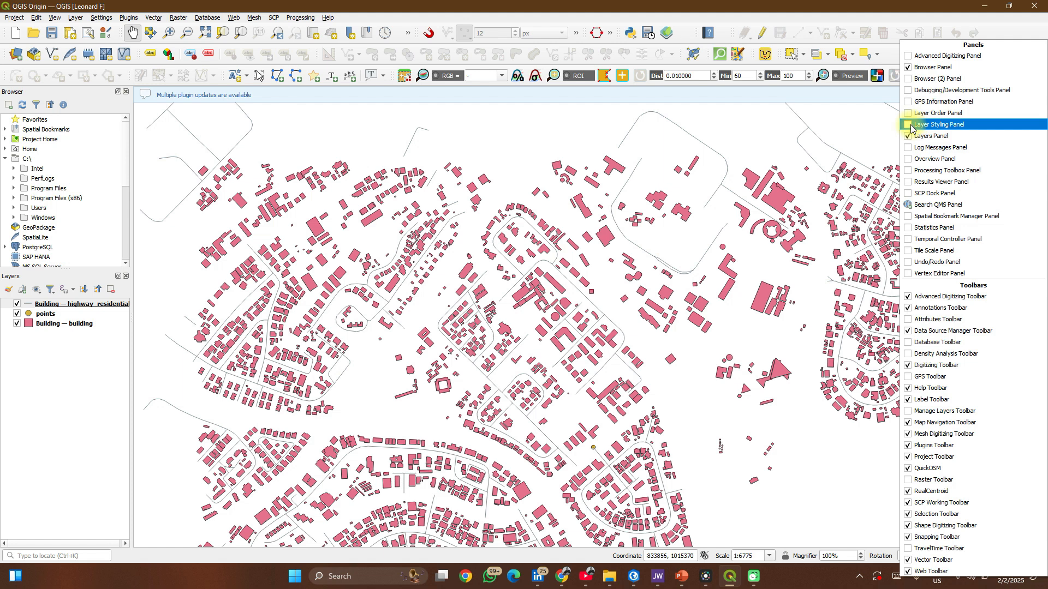
pyautogui.click(59, 446)
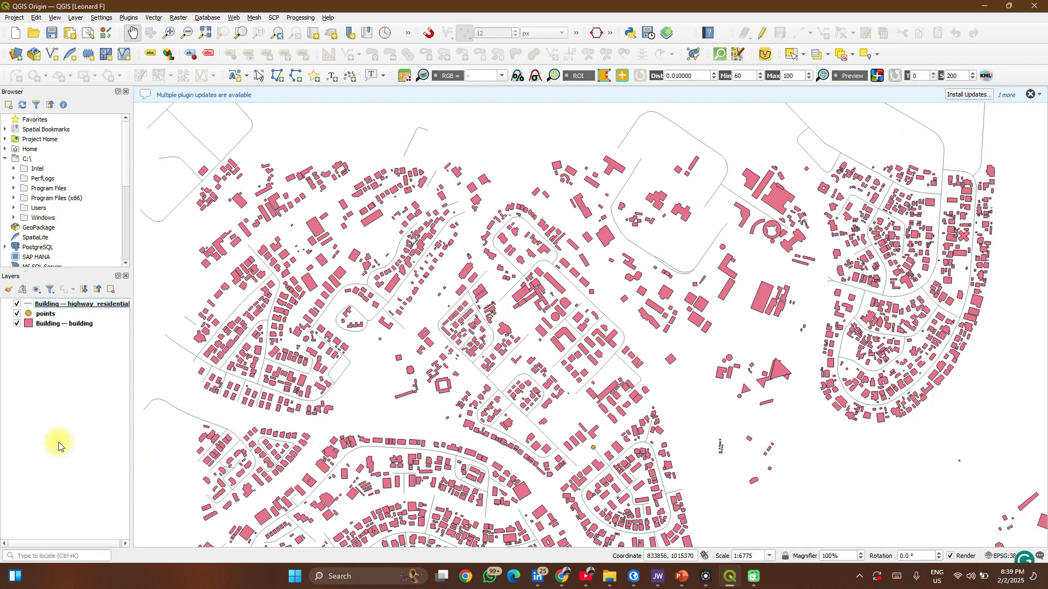
# View the styling settings of the highway_residential layer, close them, and look through the data sources in the Browser.
pyautogui.click(10, 295)
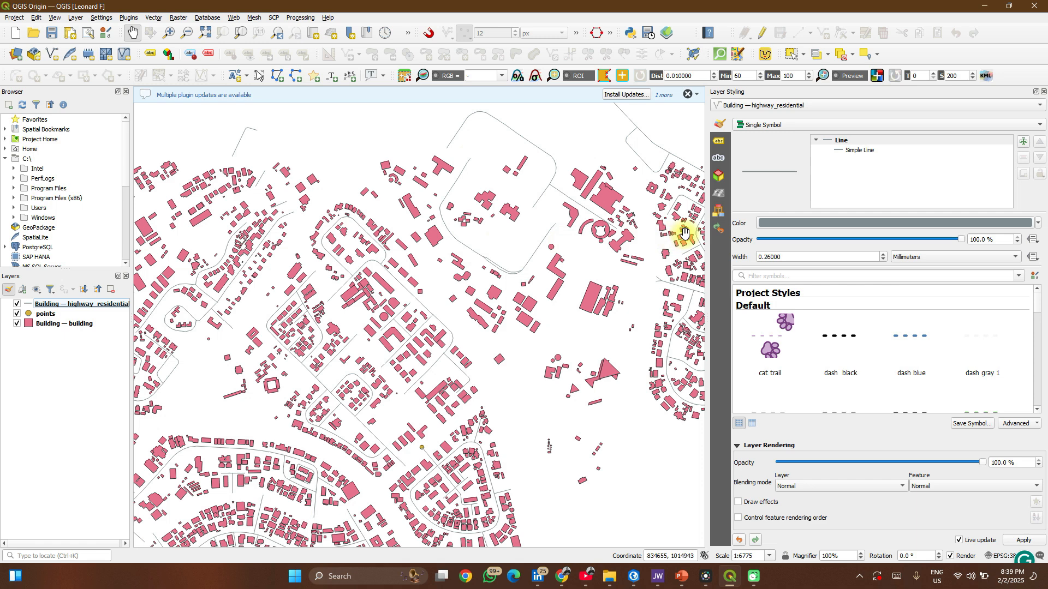
pyautogui.click(1043, 93)
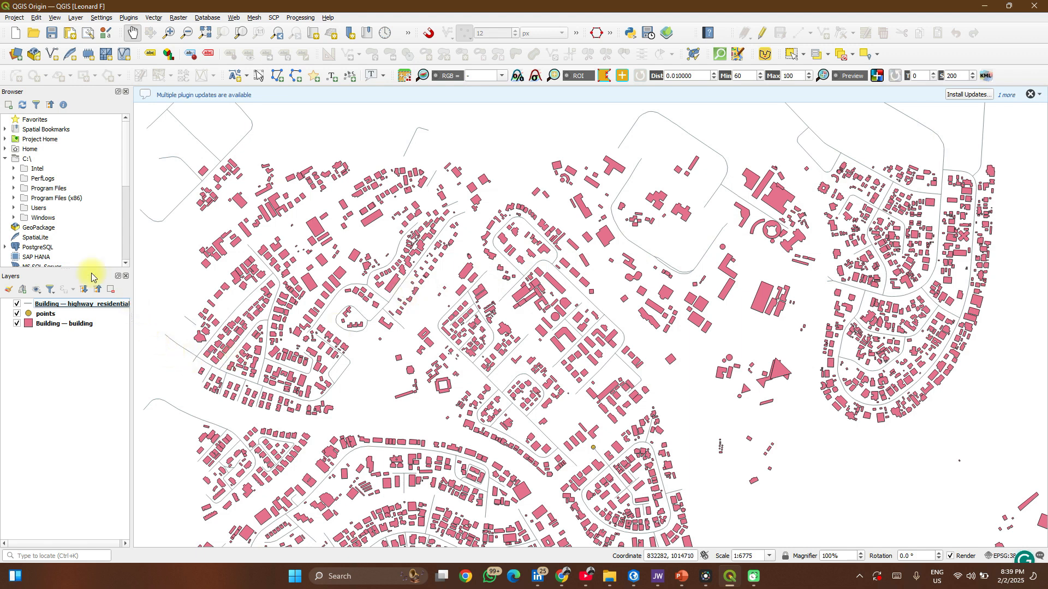
pyautogui.scroll(-4, 52, 231)
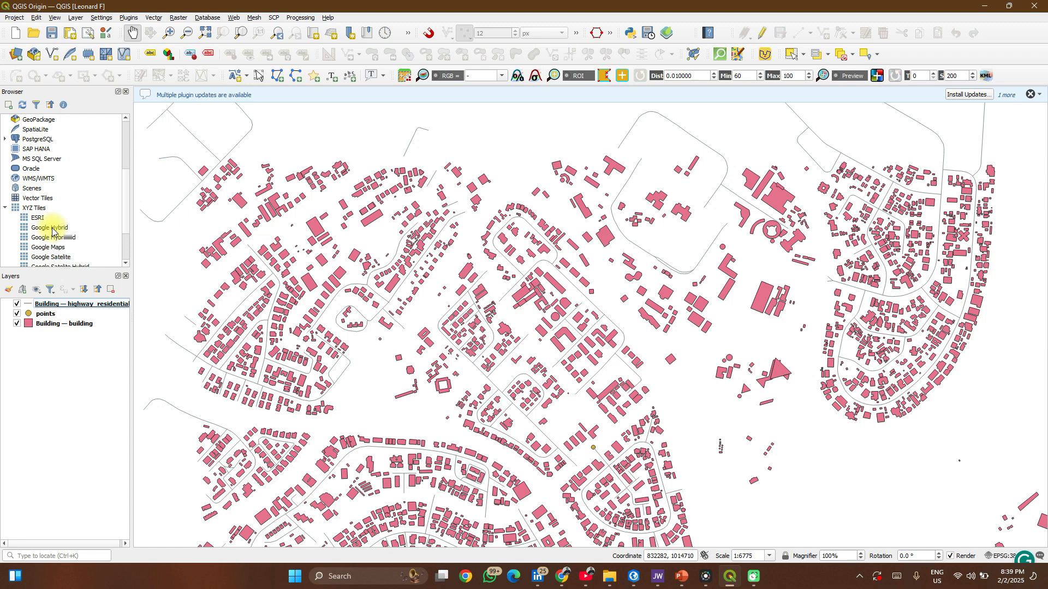
pyautogui.scroll(4, 52, 231)
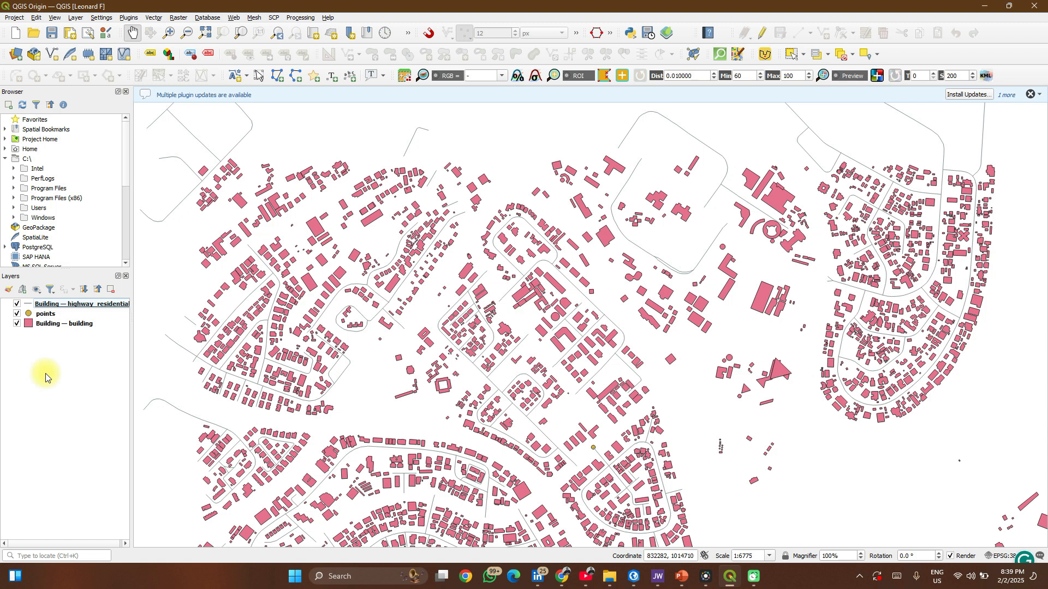
# Hide the Building — highway_residential layer on the map.
pyautogui.click(18, 306)
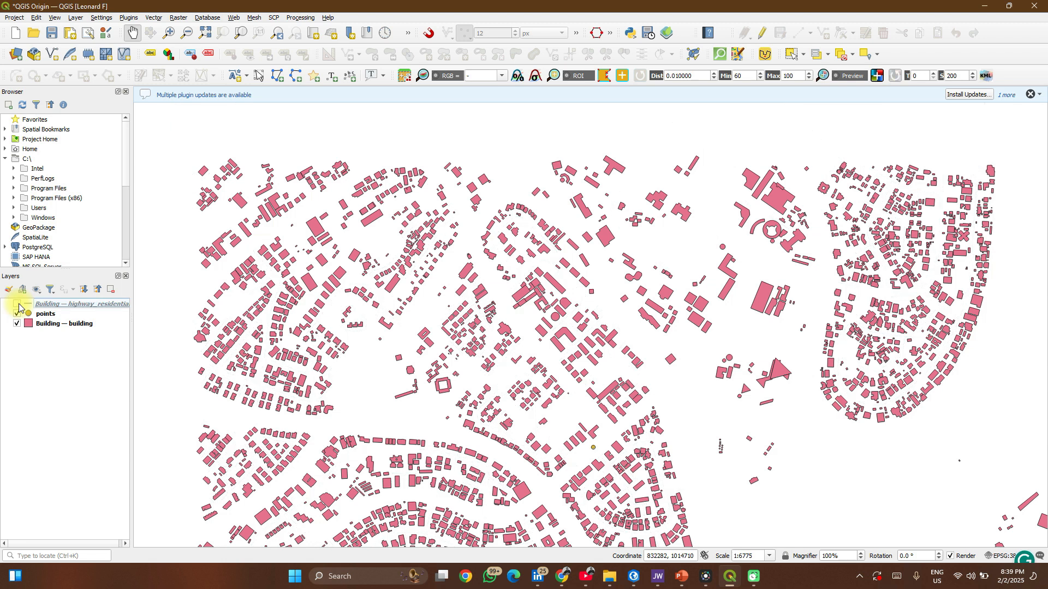
# Display the highway_residential layer on its own, and restore the visibility of the Building — building and points layers.
pyautogui.click(18, 305)
pyautogui.click(18, 313)
pyautogui.click(17, 323)
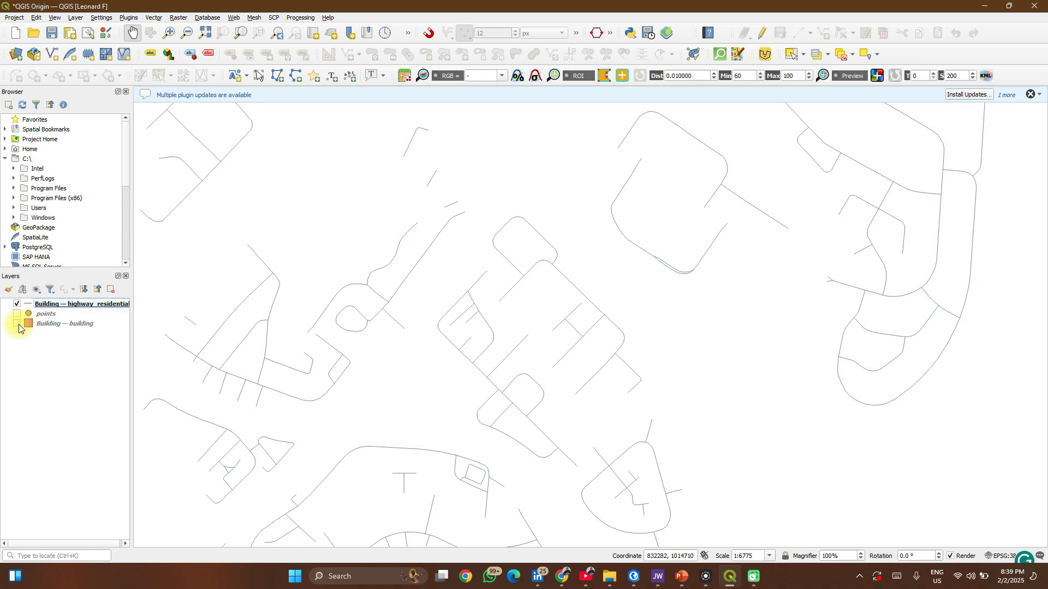
pyautogui.scroll(-2, 304, 336)
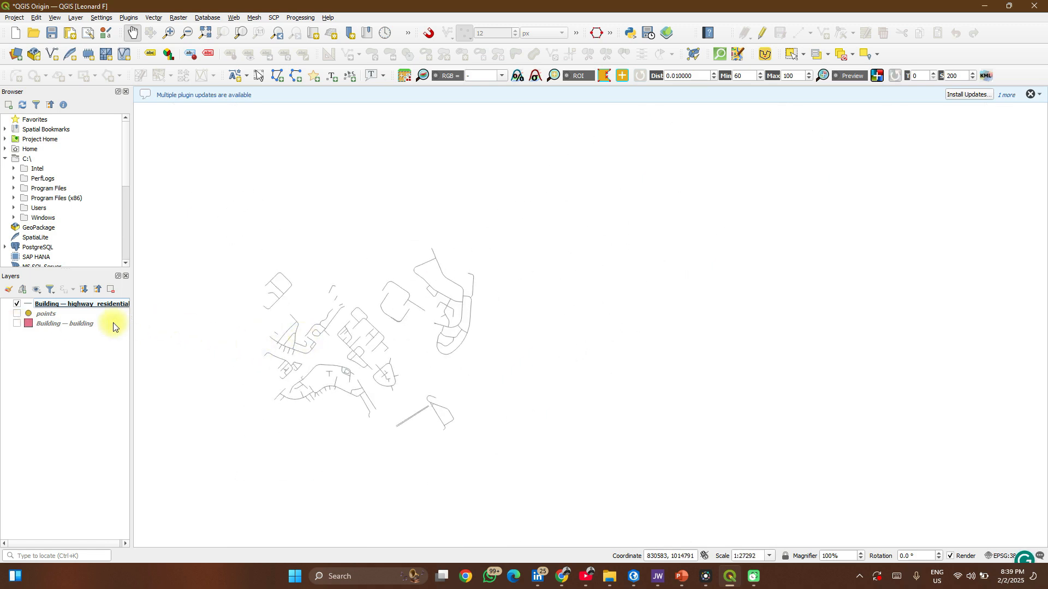
pyautogui.click(17, 323)
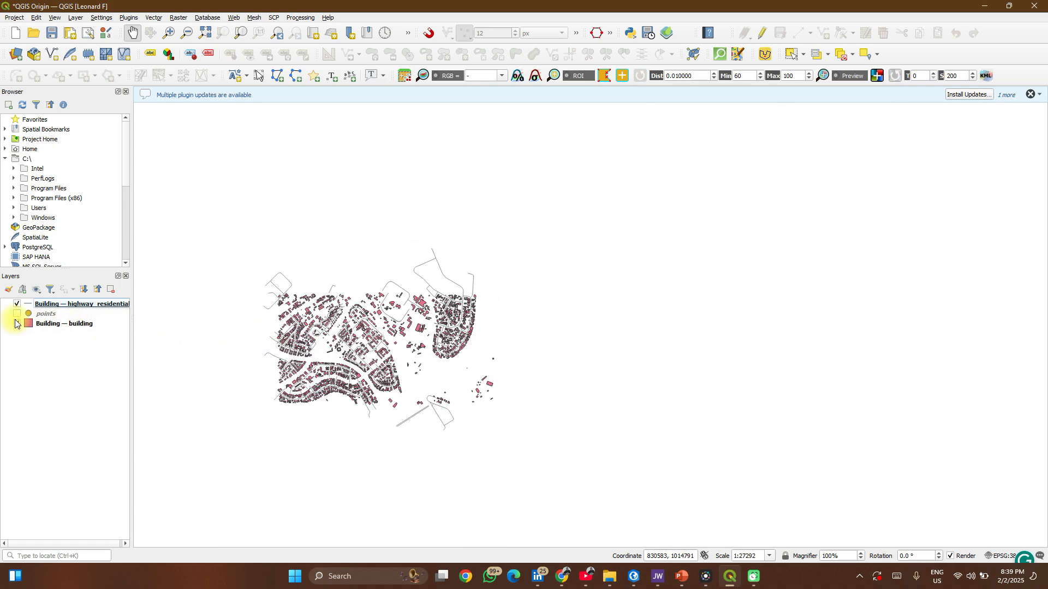
pyautogui.click(16, 315)
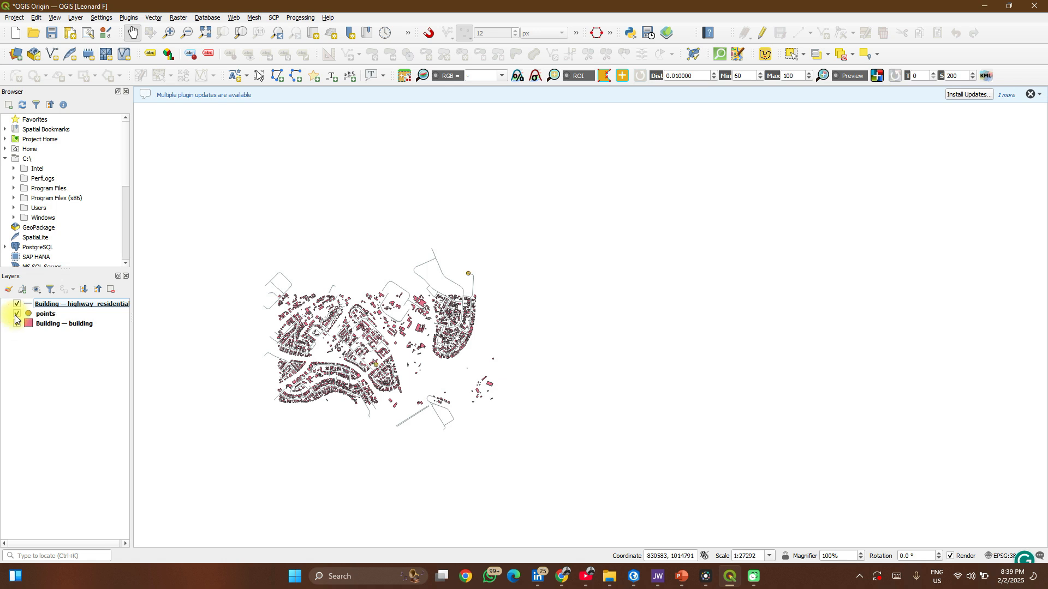
# Zoom the map to the extent of the Building — highway_residential layer.
pyautogui.rightClick(64, 304)
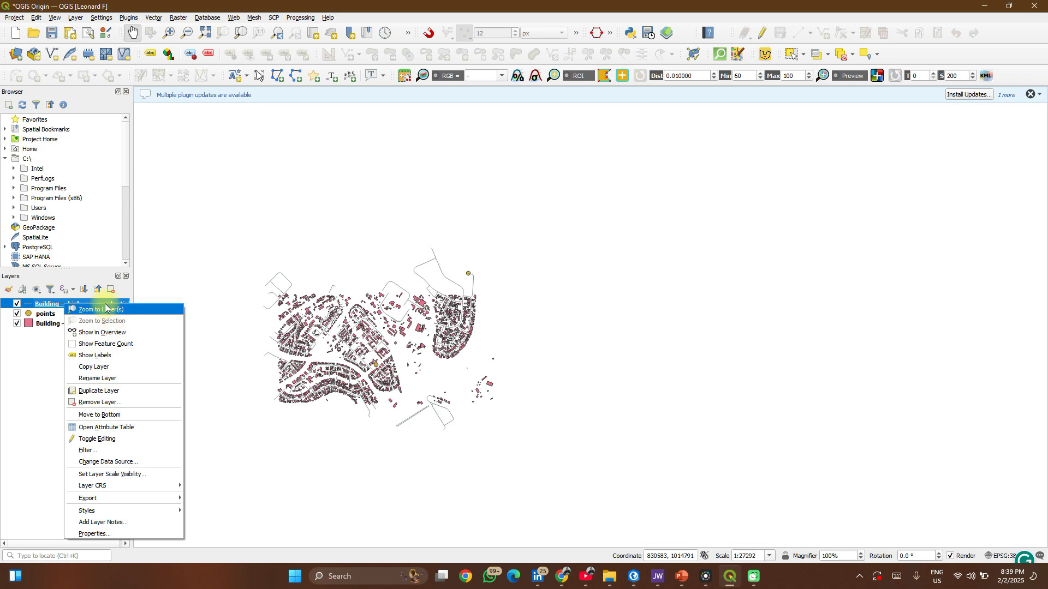
pyautogui.click(29, 361)
pyautogui.scroll(-3, 273, 382)
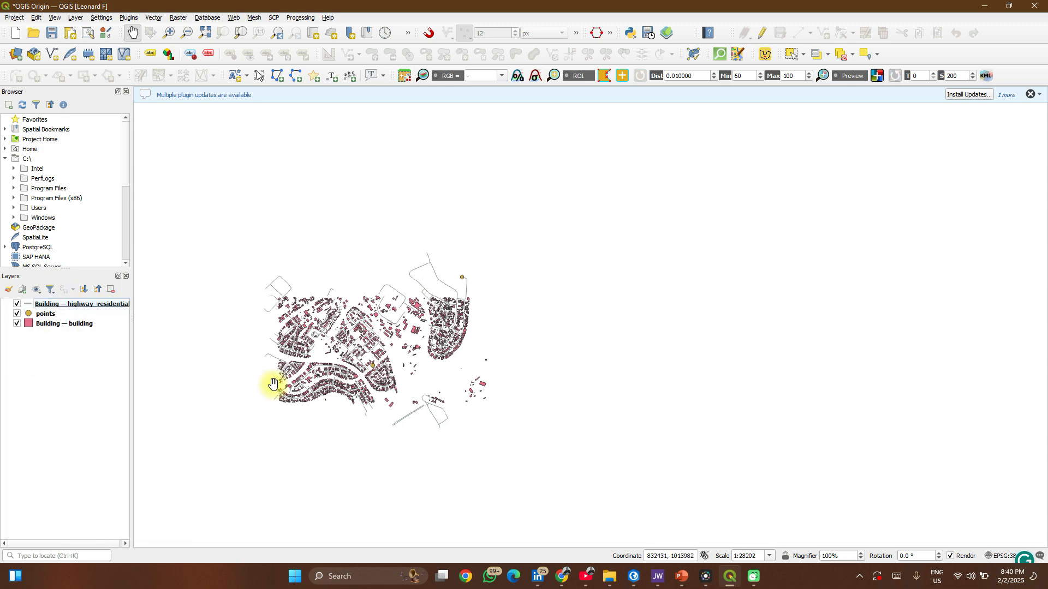
pyautogui.rightClick(90, 306)
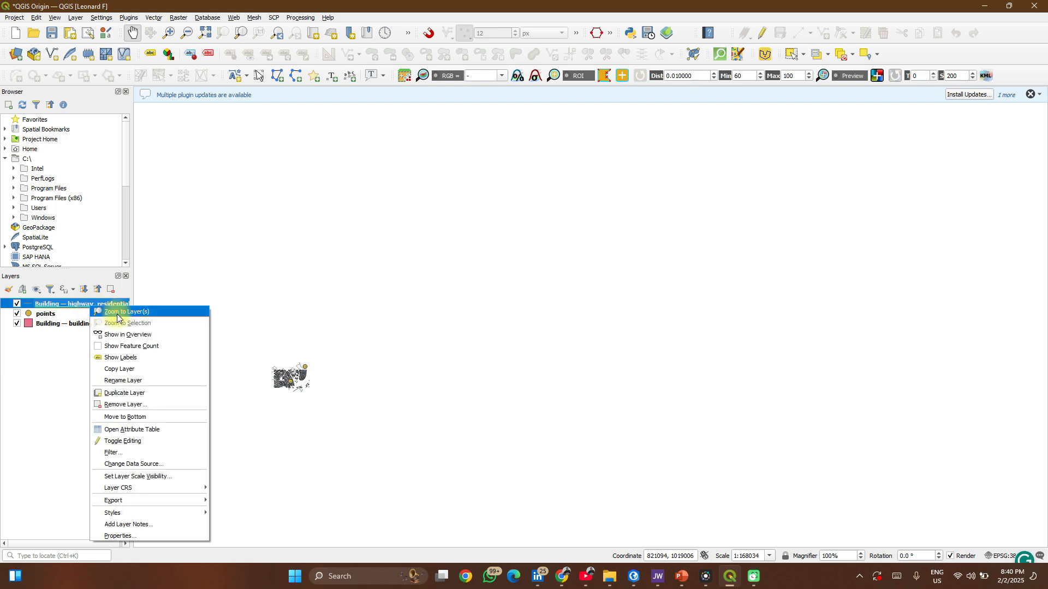
pyautogui.click(115, 312)
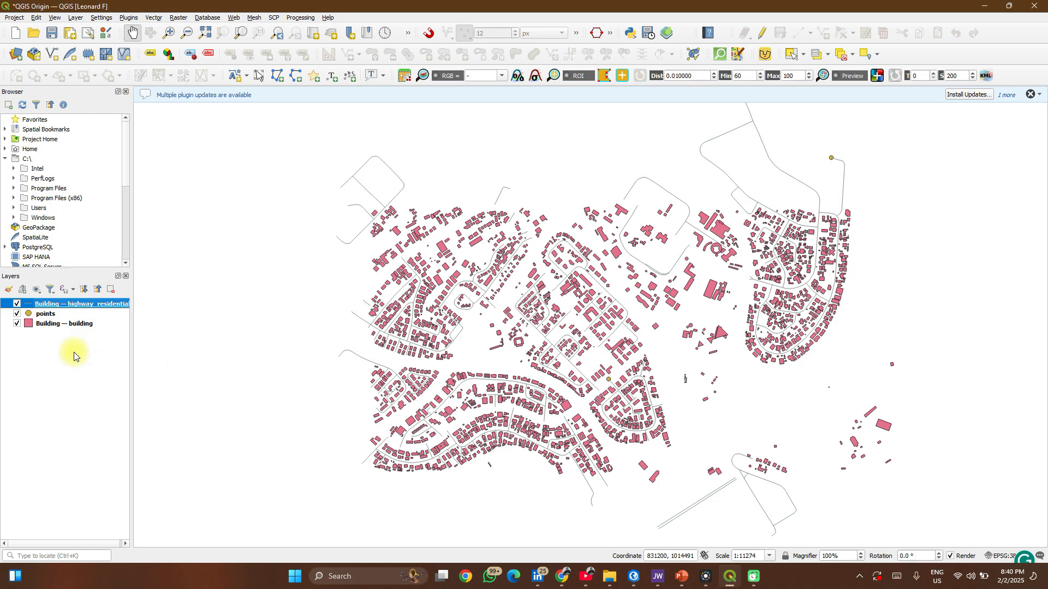
# Show the feature count of the Building — building layer and move that layer to the top of the layer order.
pyautogui.rightClick(59, 321)
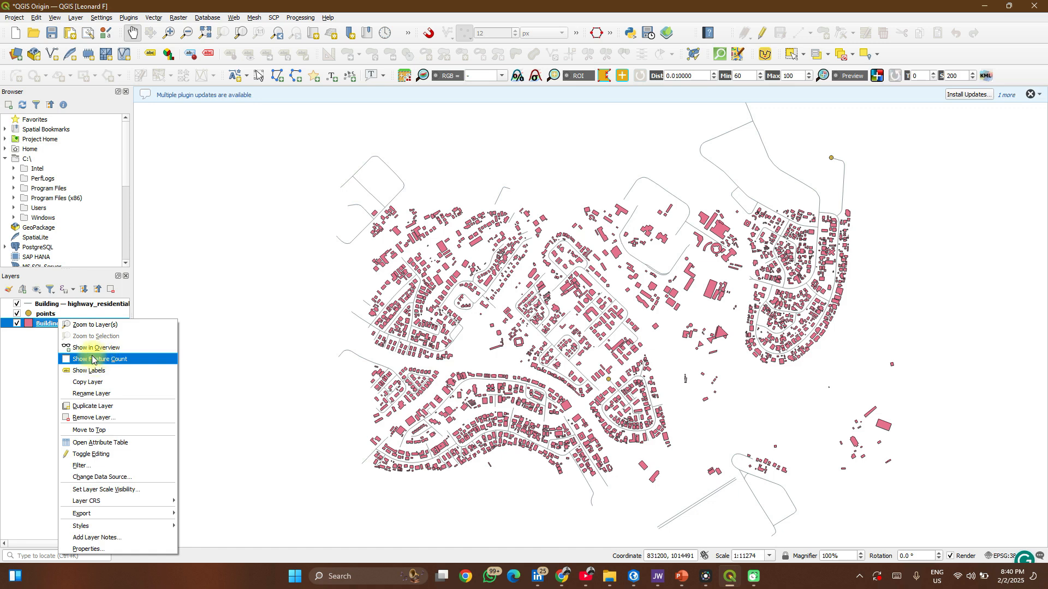
pyautogui.click(68, 360)
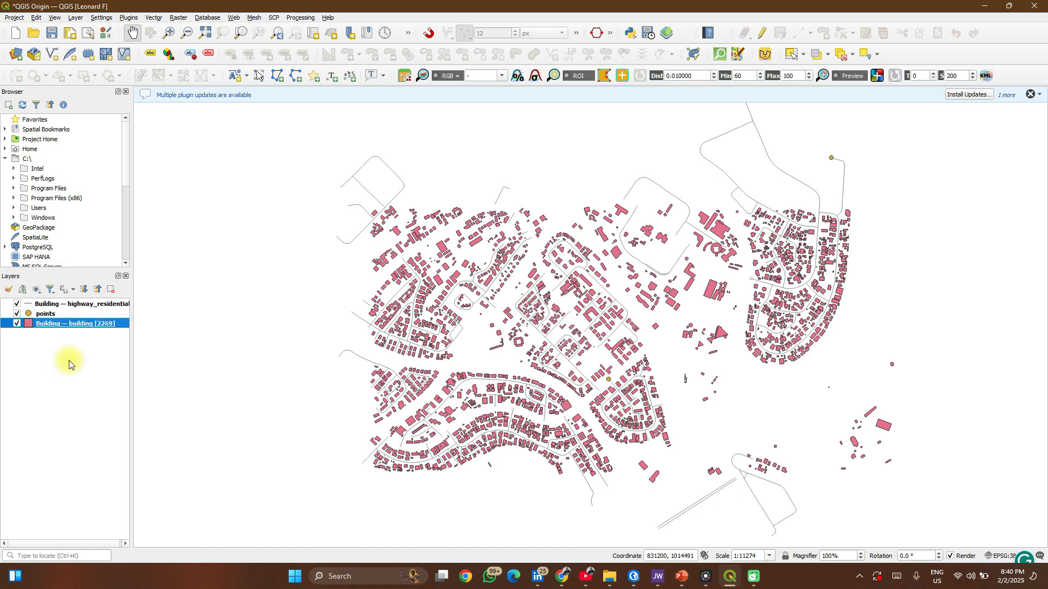
pyautogui.rightClick(73, 324)
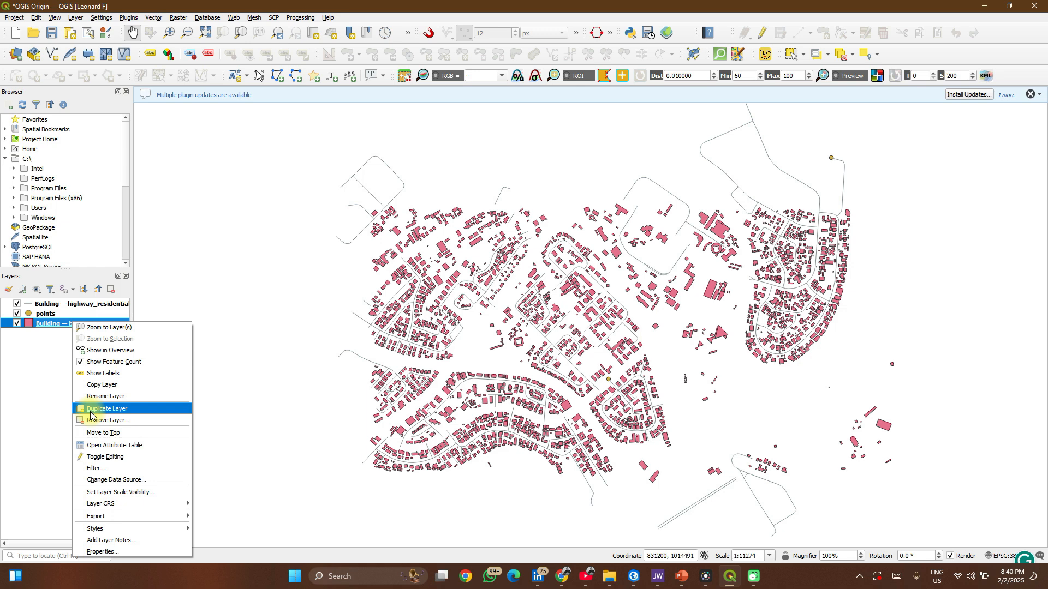
pyautogui.click(110, 436)
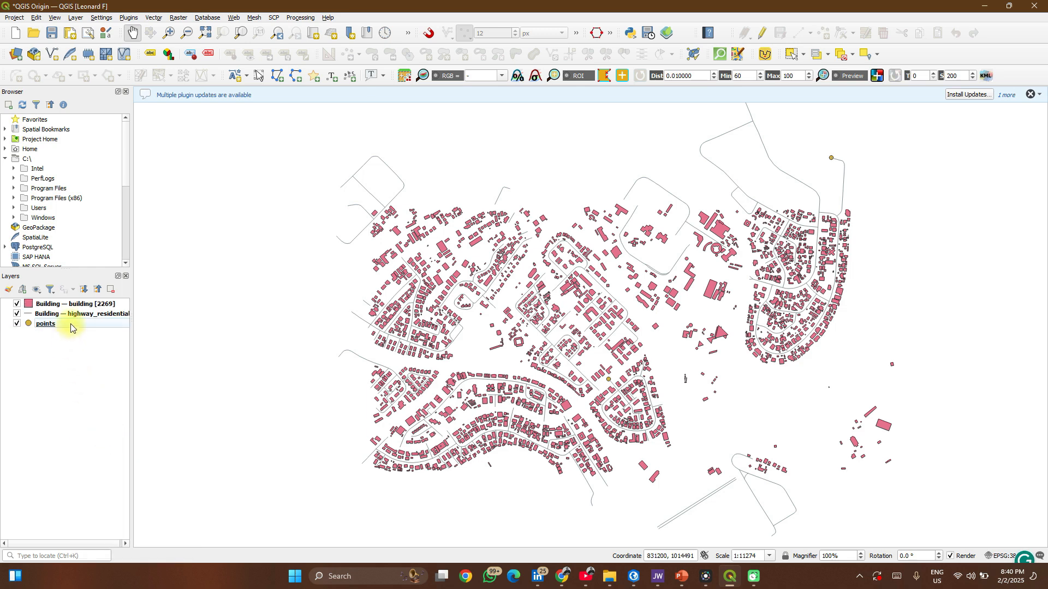
# Reorder the layers so that points lies above the Building — building layer.
pyautogui.rightClick(71, 323)
pyautogui.click(42, 402)
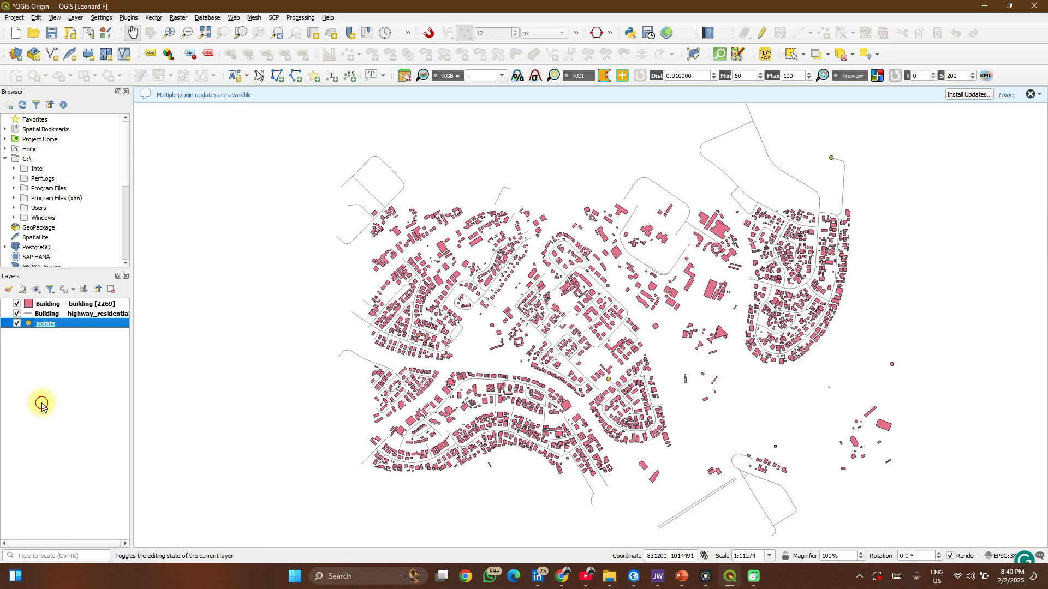
pyautogui.moveTo(58, 326); pyautogui.dragTo(69, 305)
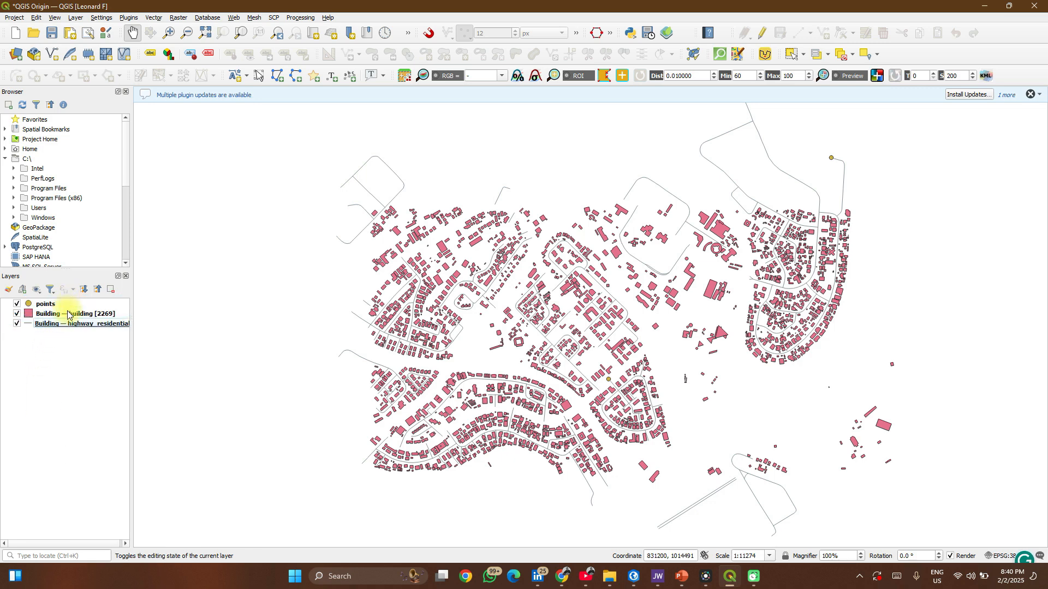
# View the information in the layer properties of Building — building, including its source and coordinate reference system, and close them.
pyautogui.click(64, 314)
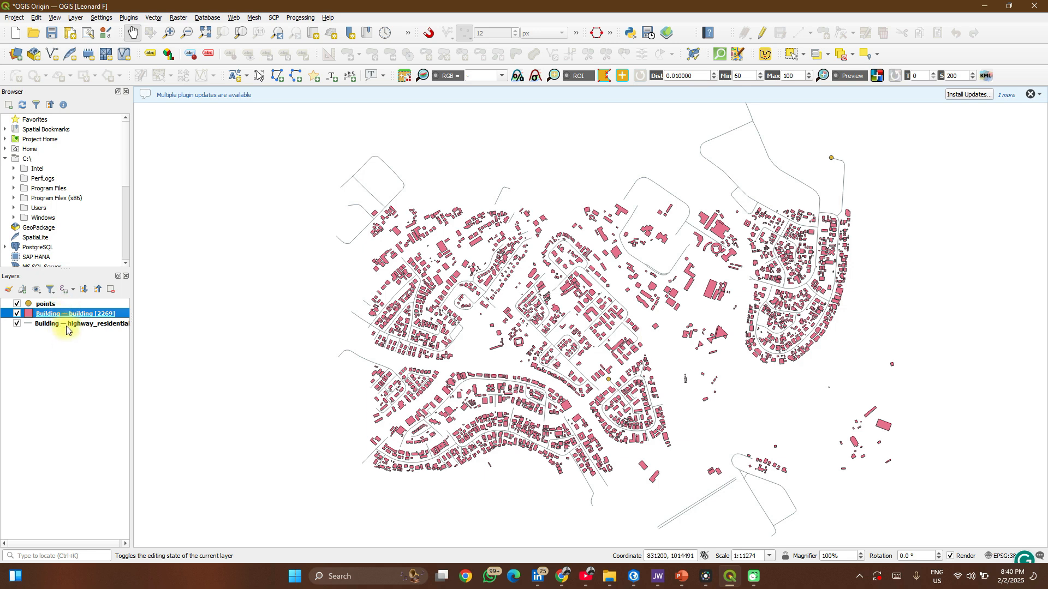
pyautogui.doubleClick(68, 315)
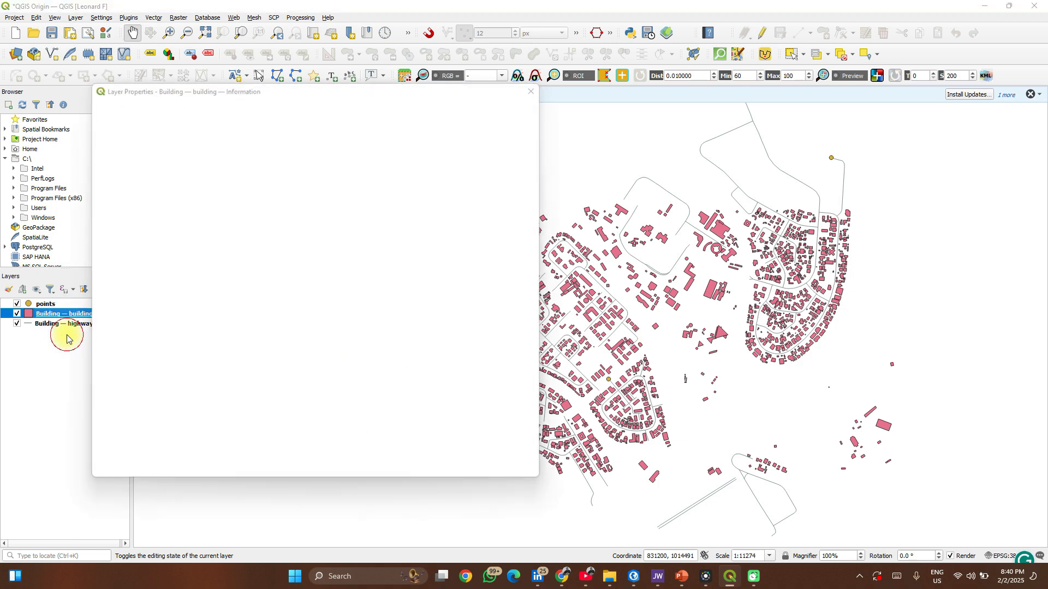
pyautogui.click(531, 90)
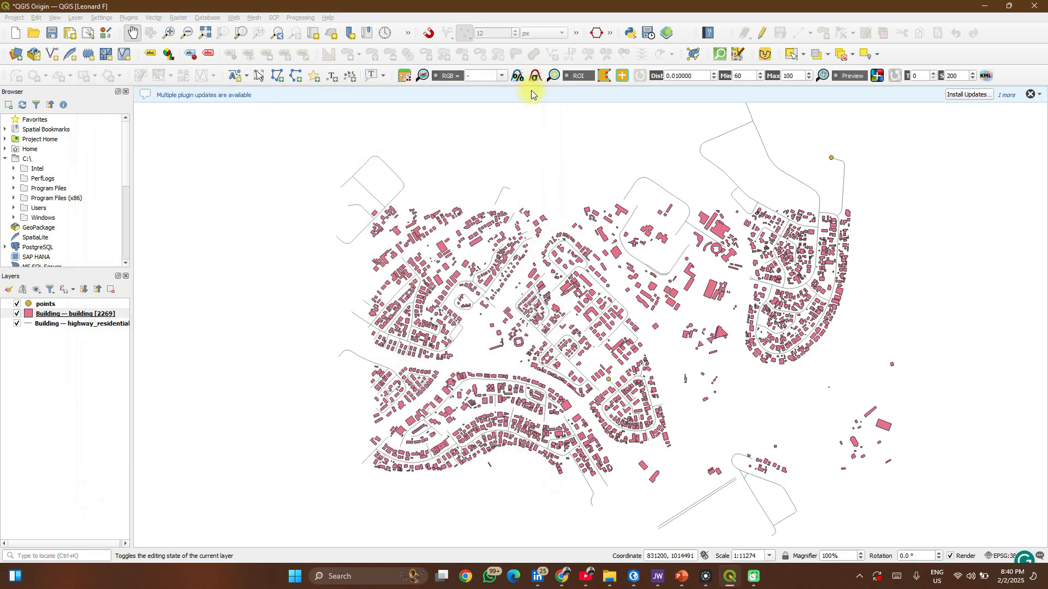
pyautogui.click(56, 326)
pyautogui.click(55, 314)
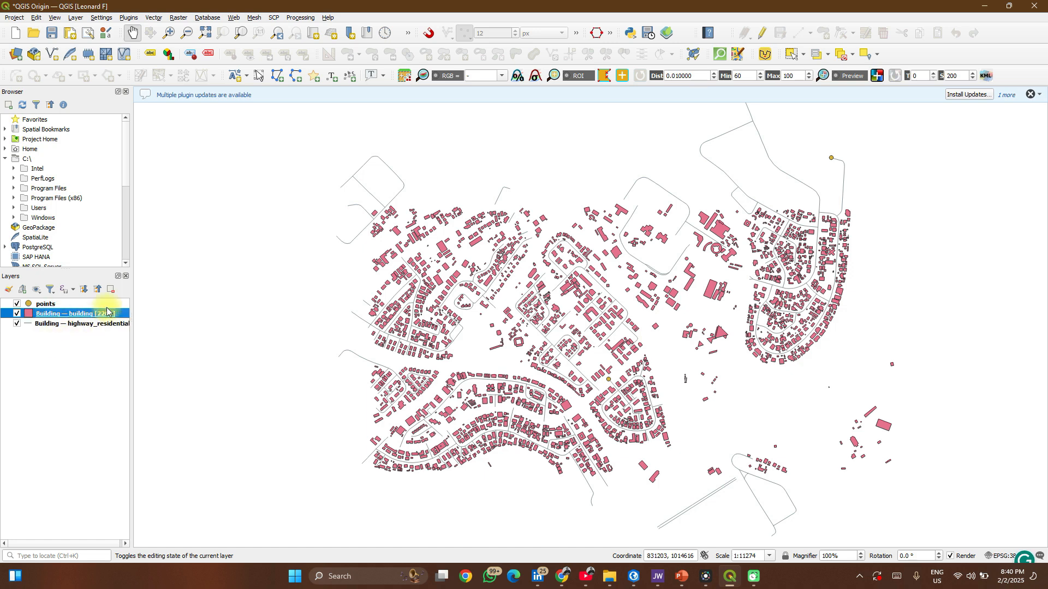
pyautogui.doubleClick(84, 314)
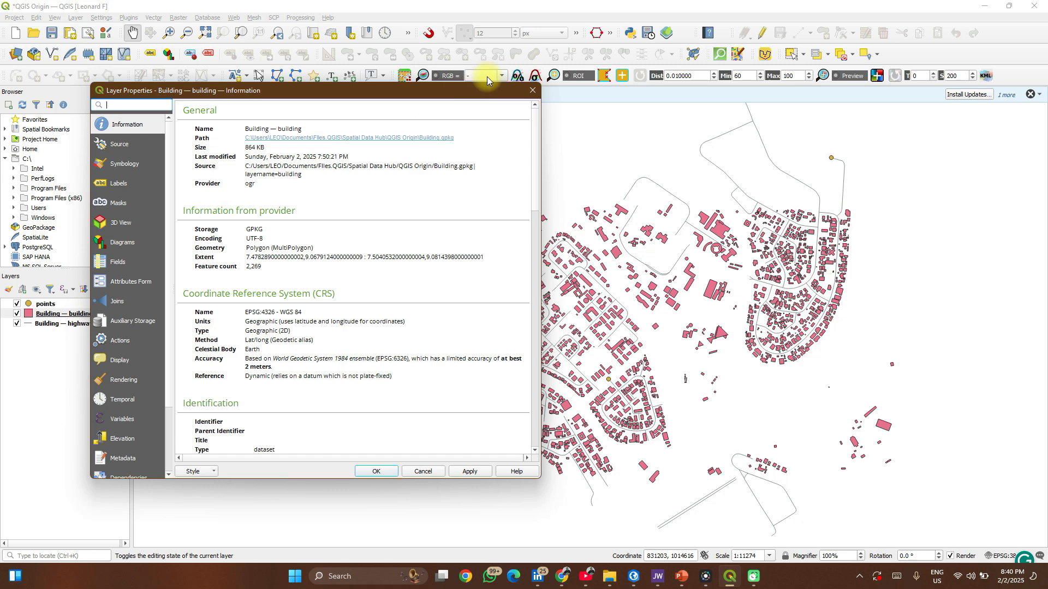
pyautogui.click(531, 93)
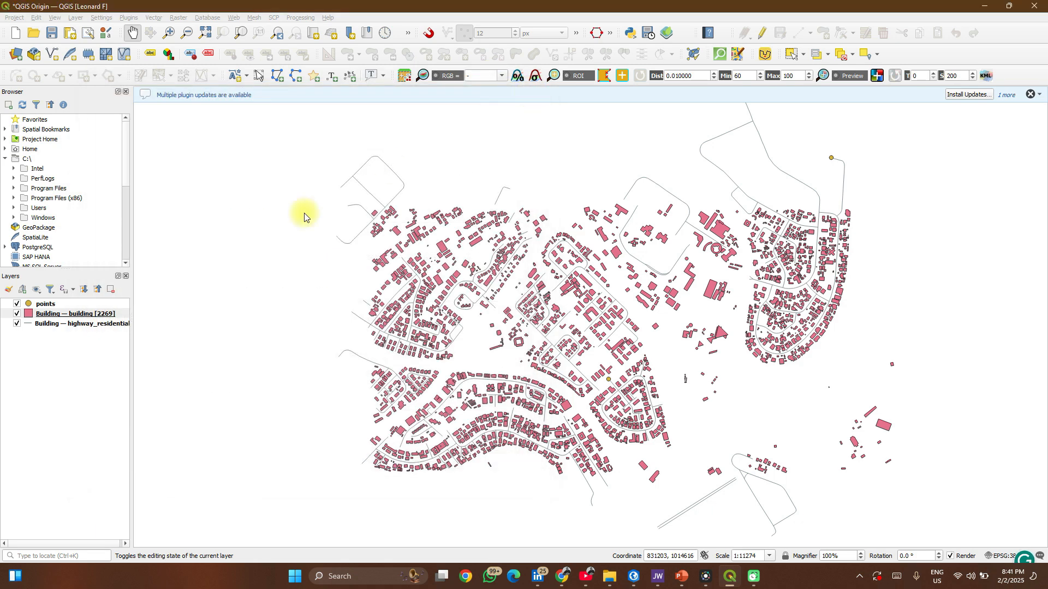
# Review the export and other layer commands available for the Building — building layer.
pyautogui.click(76, 316)
pyautogui.rightClick(76, 316)
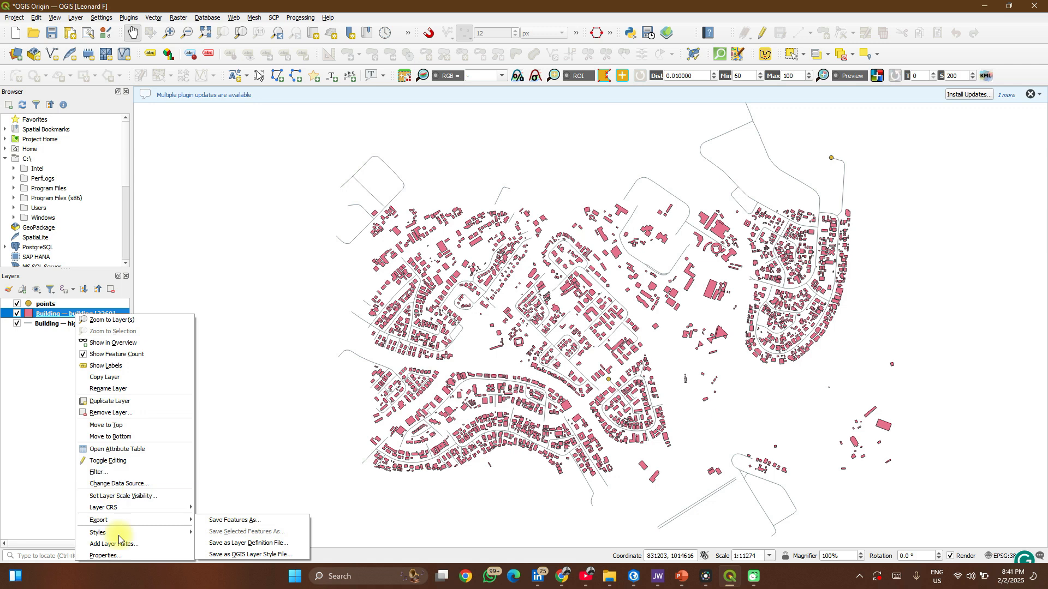
pyautogui.click(30, 425)
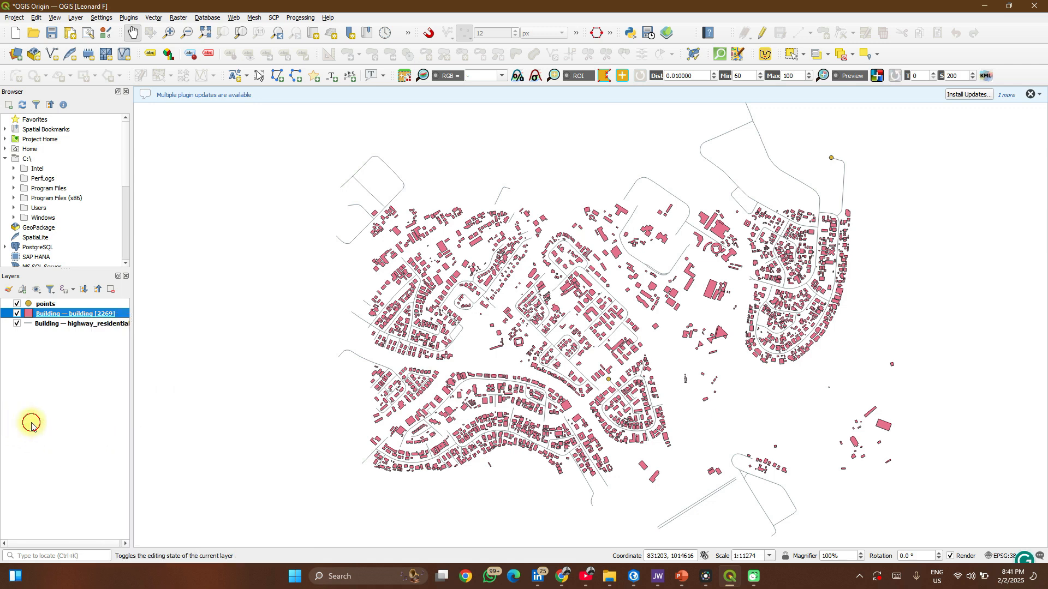
pyautogui.click(29, 424)
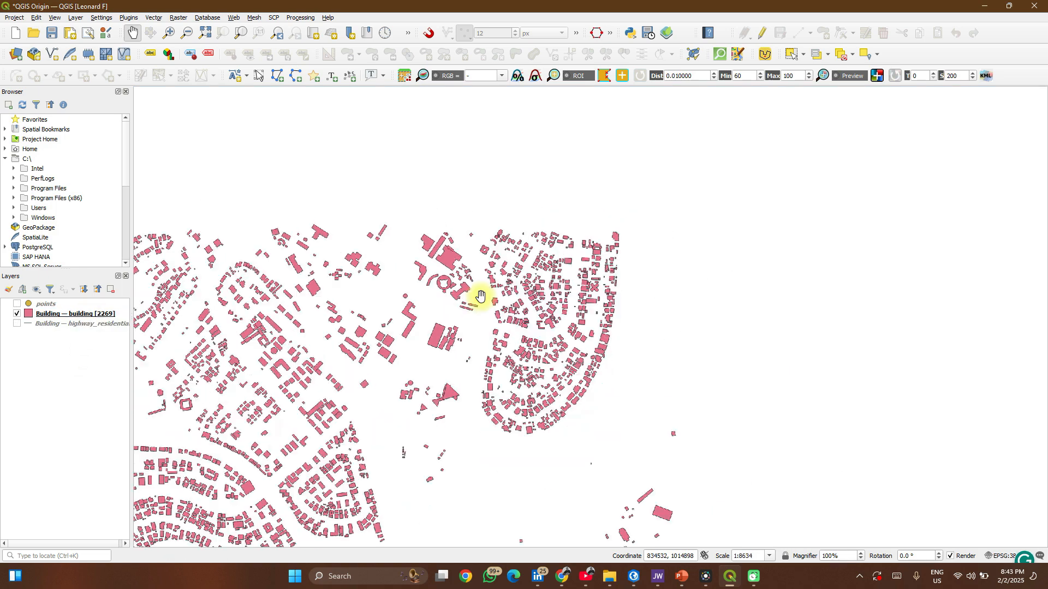
# Open a second map view beside the main map.
pyautogui.scroll(-3, 478, 294)
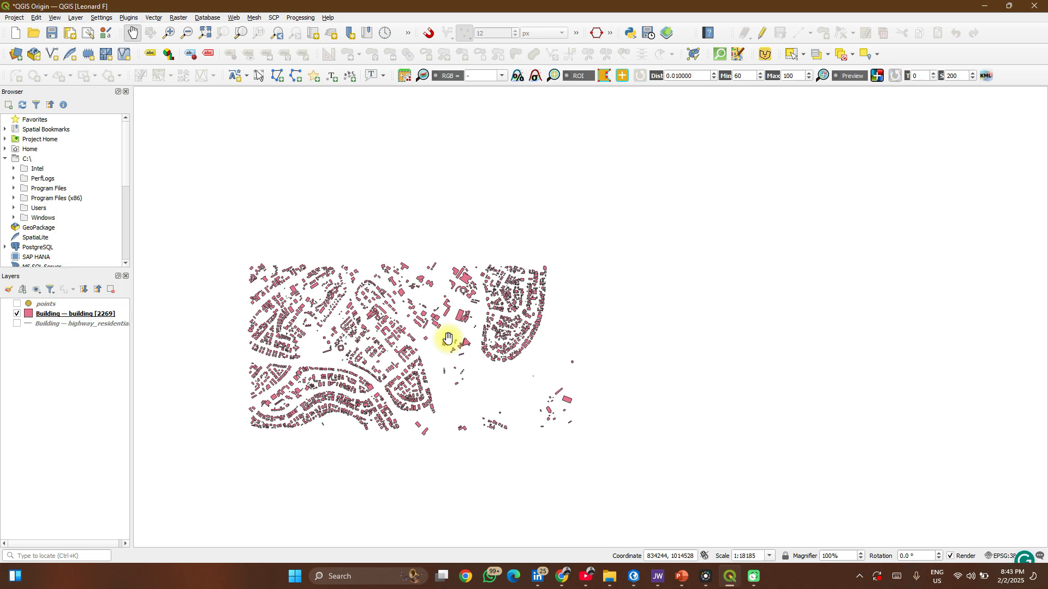
pyautogui.click(54, 17)
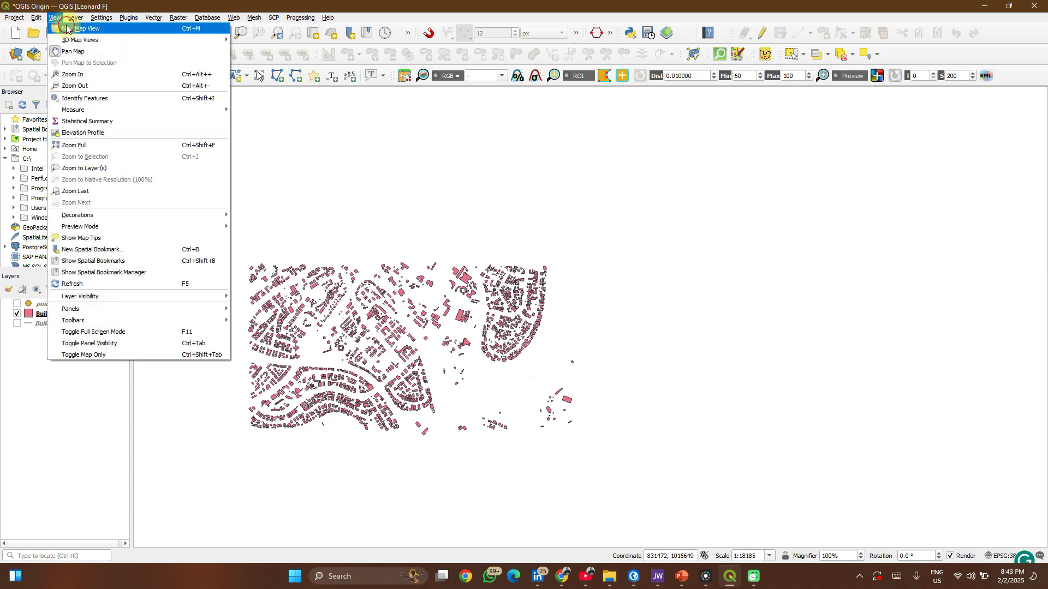
pyautogui.click(67, 28)
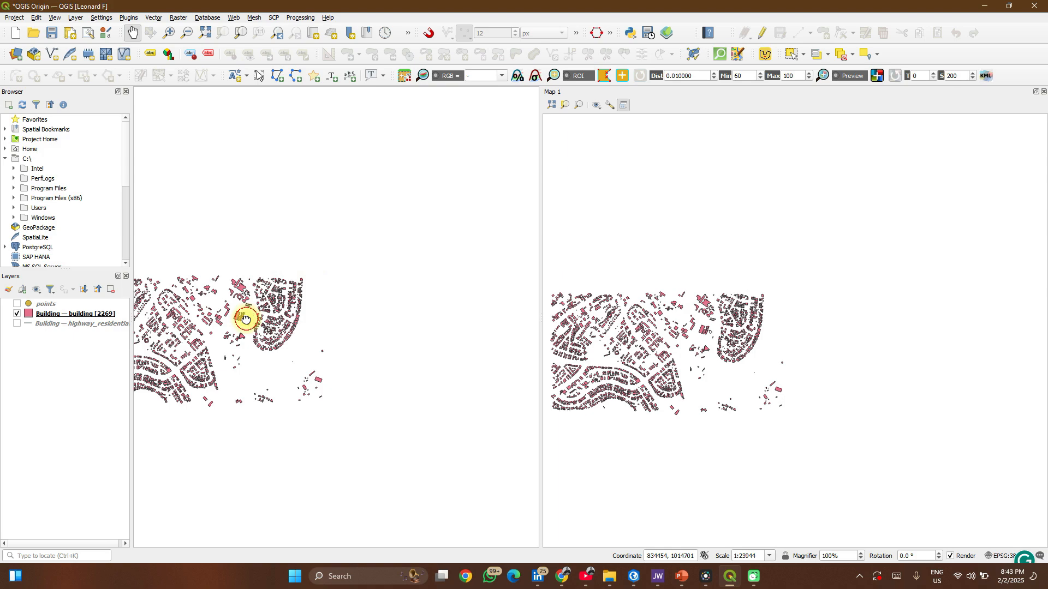
# Examine the buildings at different scales in the main map and in the Map 1 view independently.
pyautogui.moveTo(245, 319); pyautogui.dragTo(358, 311)
pyautogui.scroll(3, 359, 313)
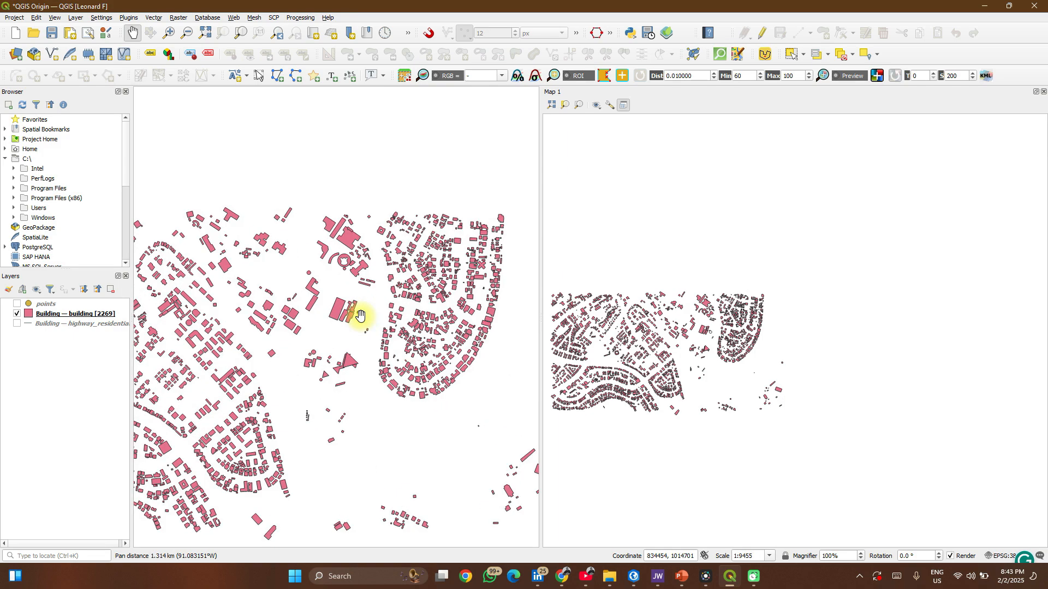
pyautogui.scroll(3, 420, 294)
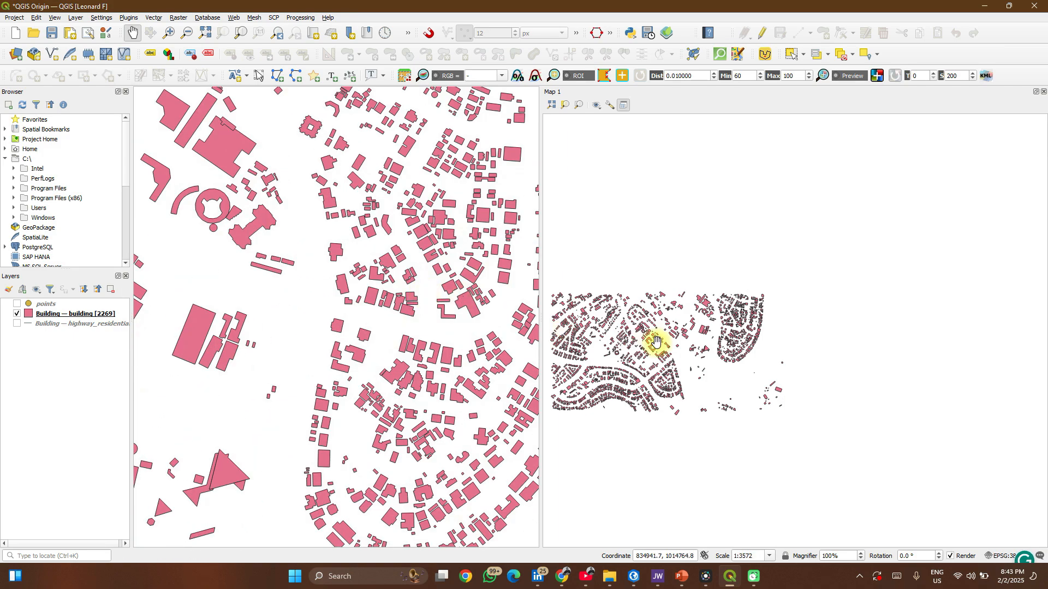
pyautogui.scroll(4, 656, 342)
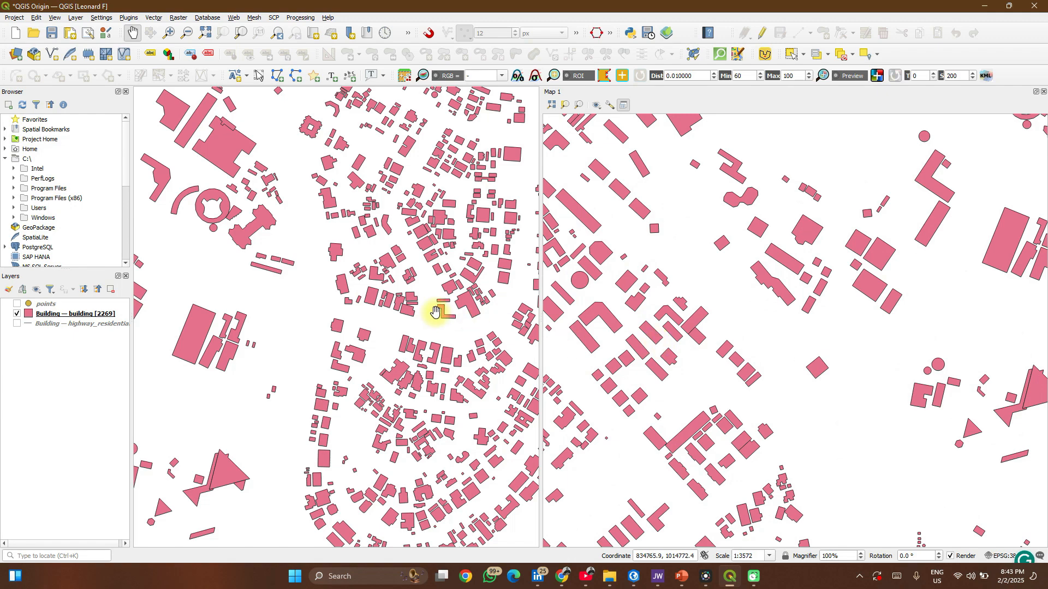
pyautogui.scroll(1, 431, 309)
pyautogui.scroll(-4, 429, 306)
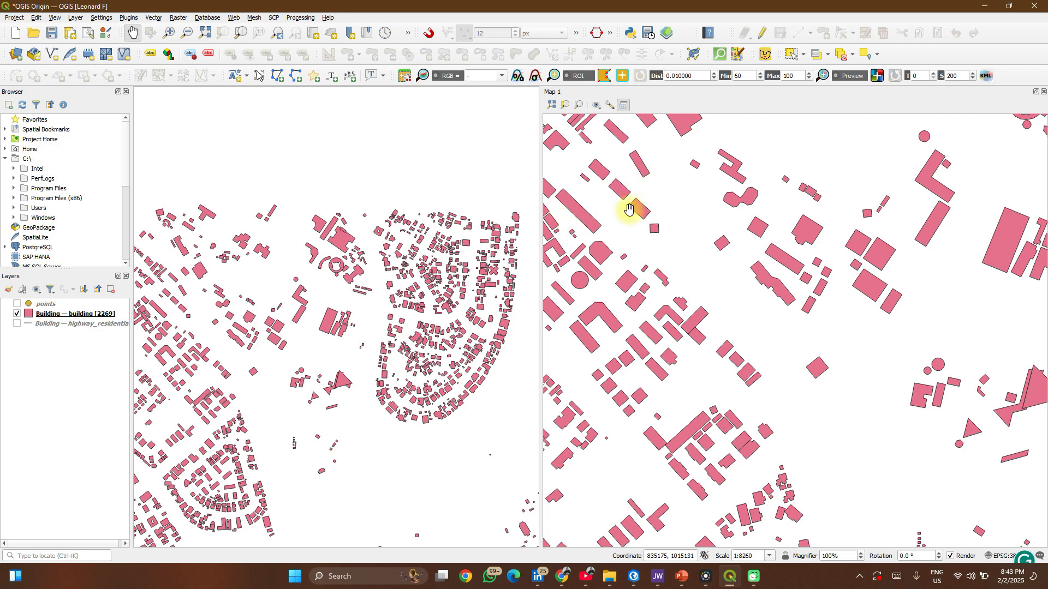
pyautogui.scroll(-4, 627, 205)
pyautogui.scroll(-3, 386, 279)
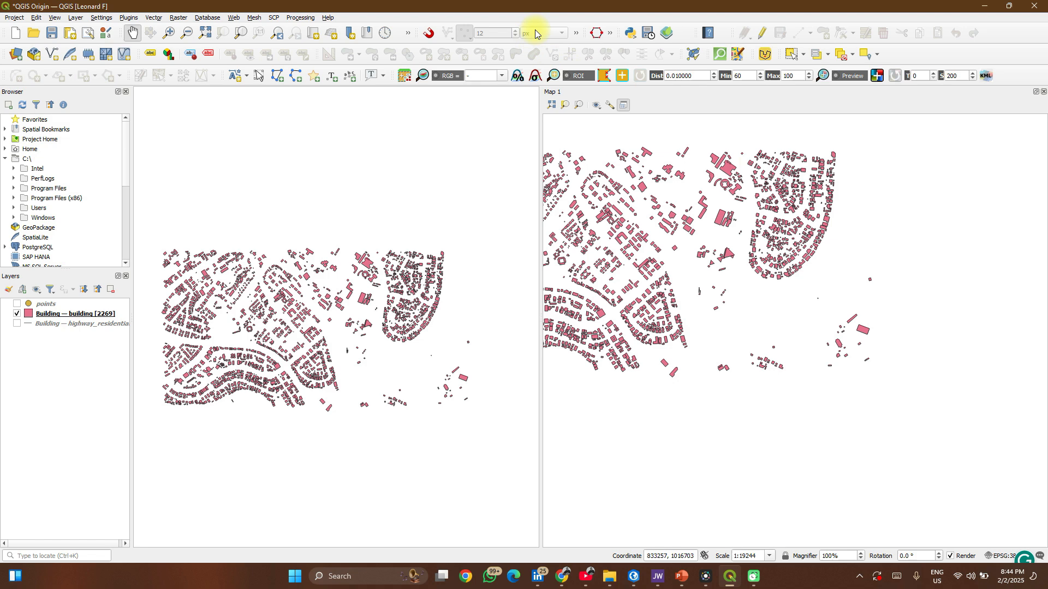
# Review the list of available panels and toolbars, and close it without changing any of them.
pyautogui.rightClick(1000, 39)
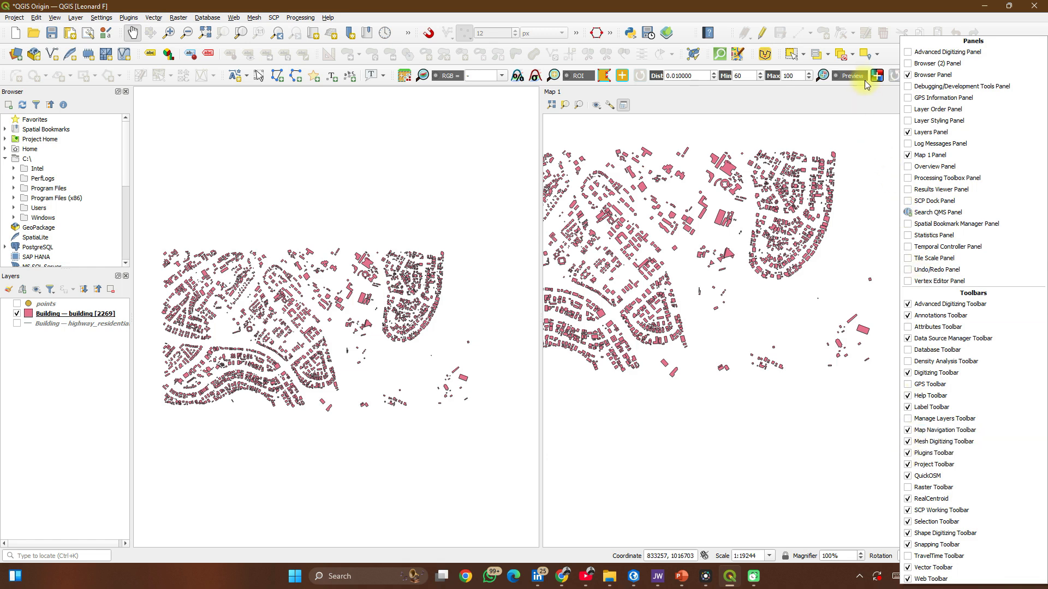
pyautogui.click(863, 96)
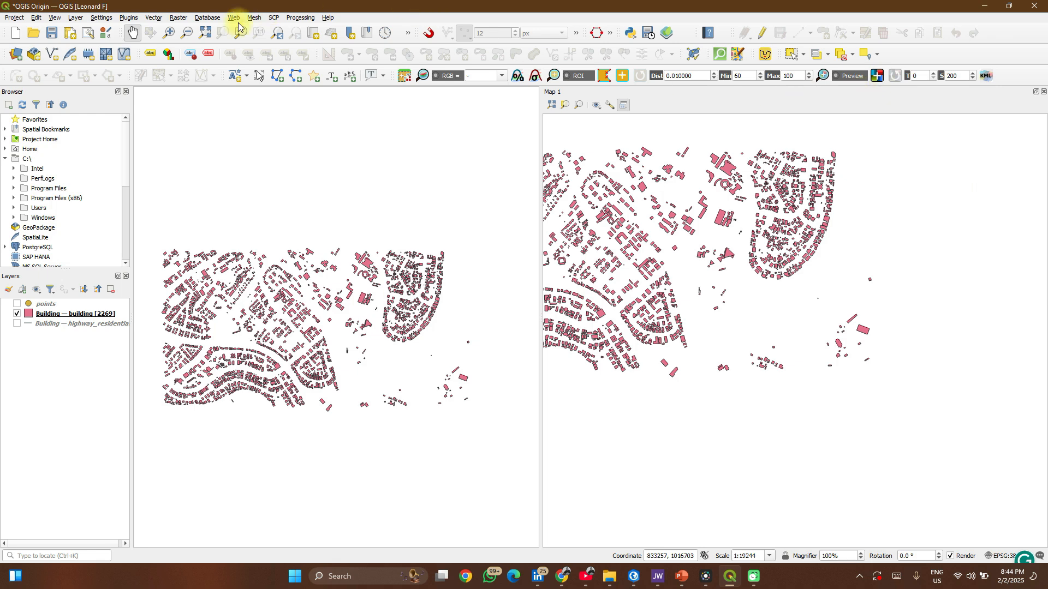
# Magnify the northwestern buildings in the main map with the Zoom In tool.
pyautogui.click(168, 35)
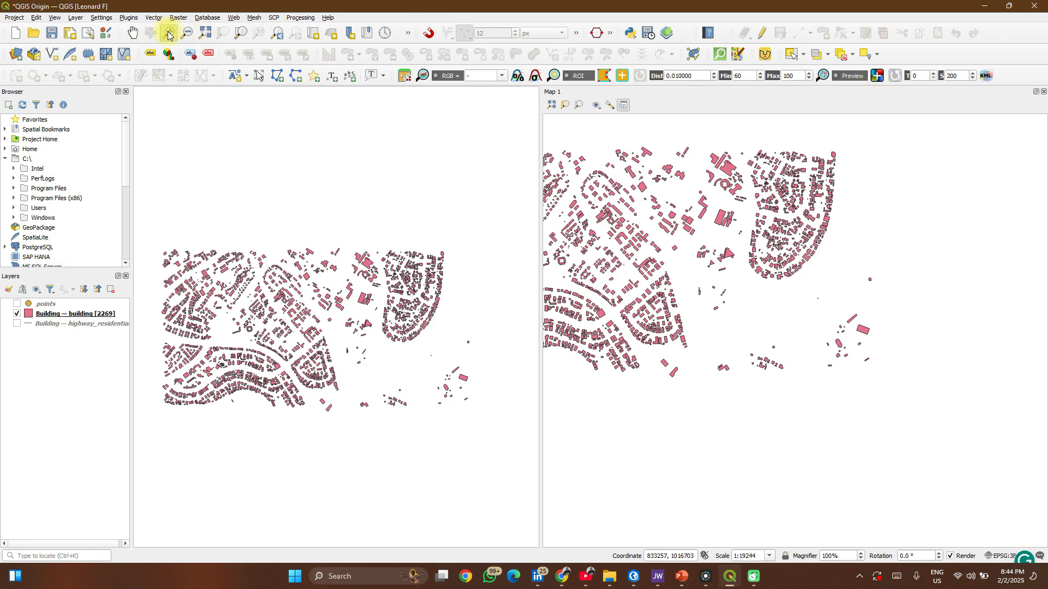
pyautogui.click(236, 210)
pyautogui.click(281, 404)
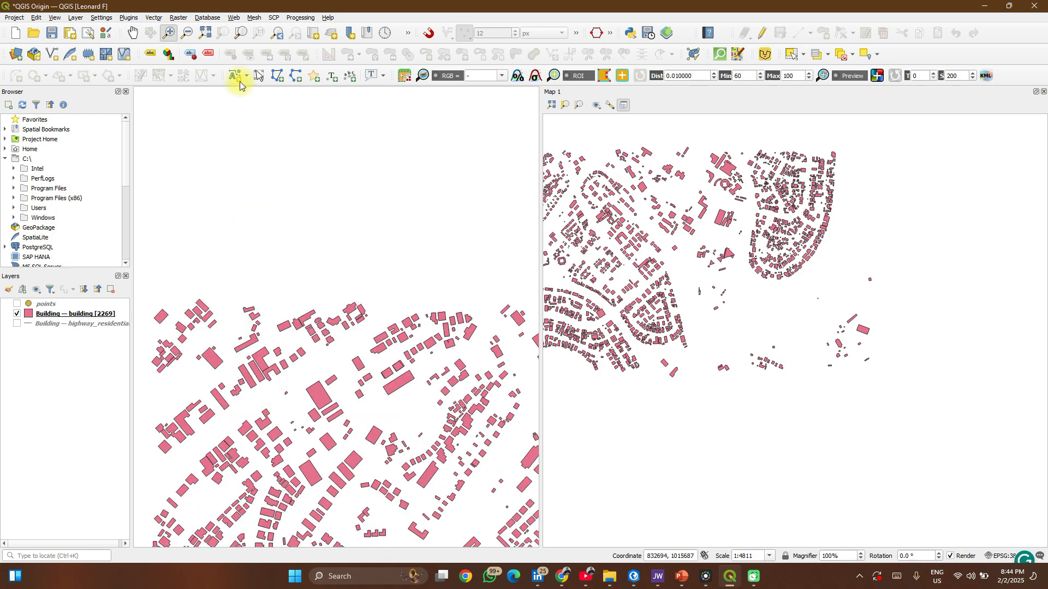
# Pan the main map eastward across the buildings to the large blocks along the northern edge.
pyautogui.click(130, 35)
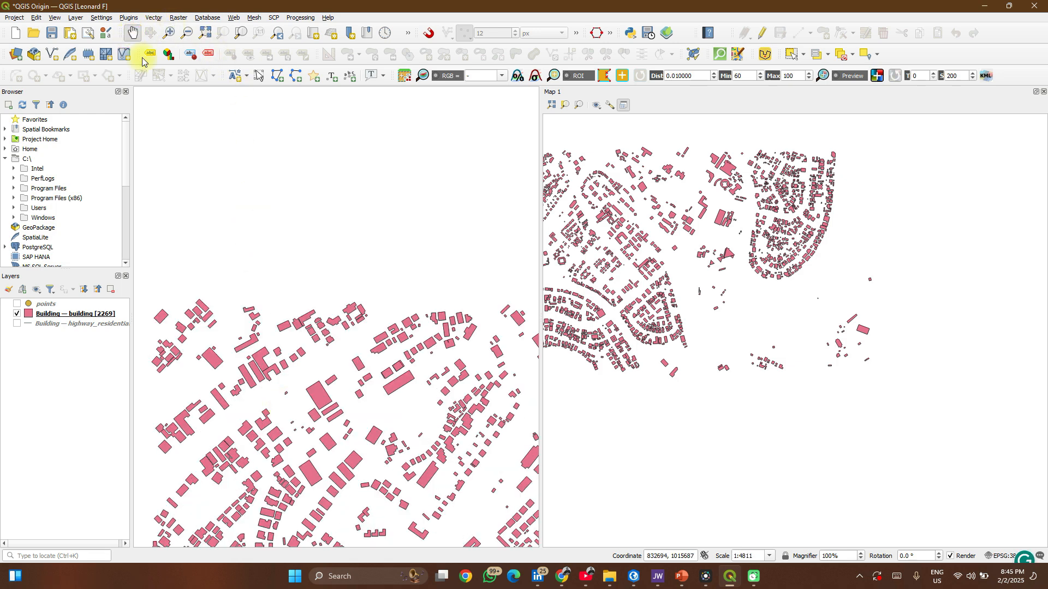
pyautogui.moveTo(269, 322); pyautogui.dragTo(241, 227)
pyautogui.moveTo(309, 324); pyautogui.dragTo(244, 245)
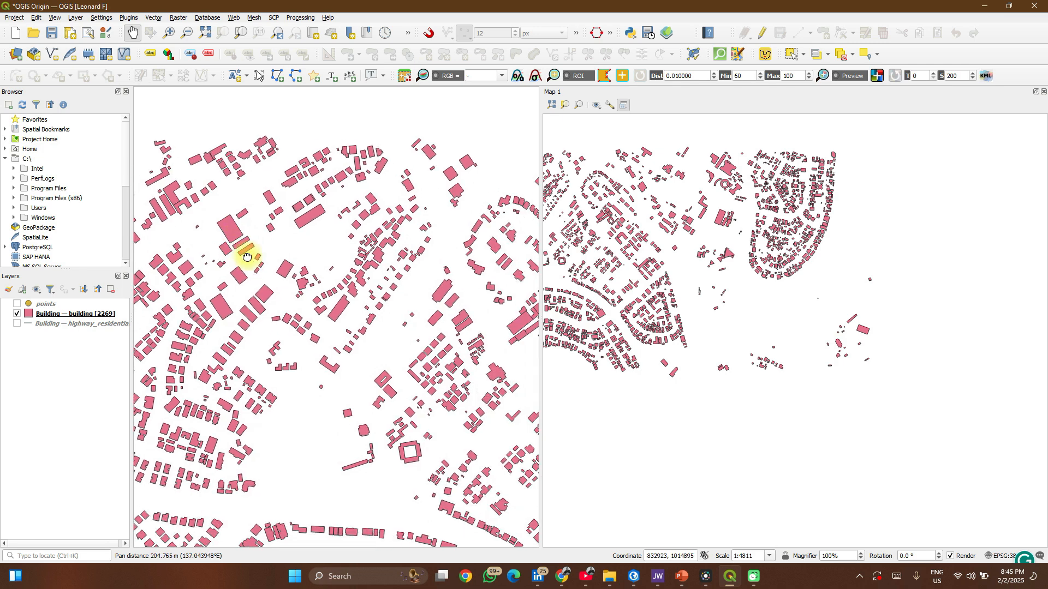
pyautogui.moveTo(344, 299); pyautogui.dragTo(228, 376)
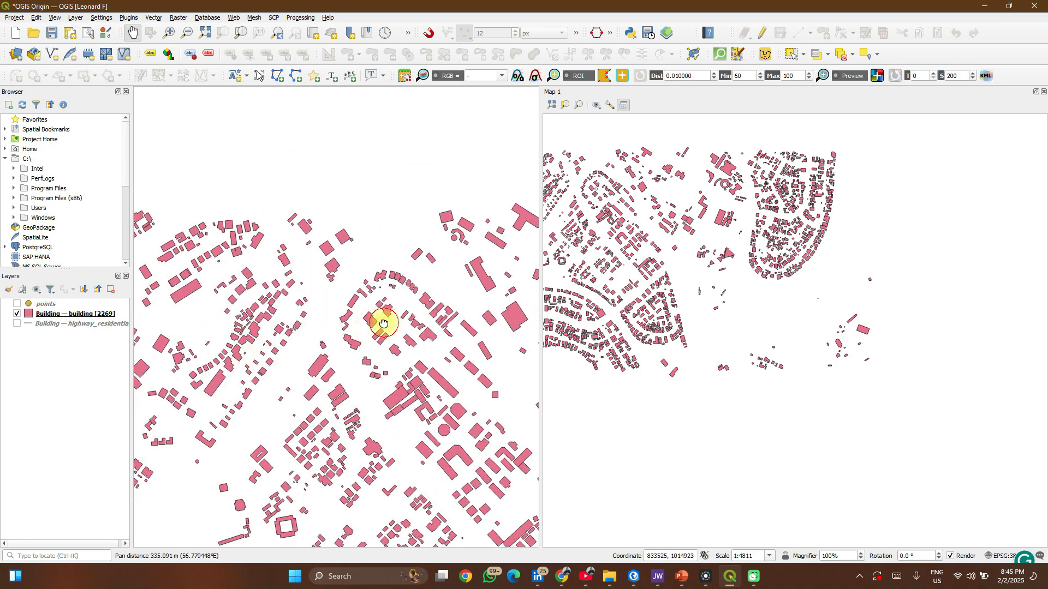
pyautogui.moveTo(382, 320); pyautogui.dragTo(273, 296)
pyautogui.moveTo(415, 250); pyautogui.dragTo(306, 266)
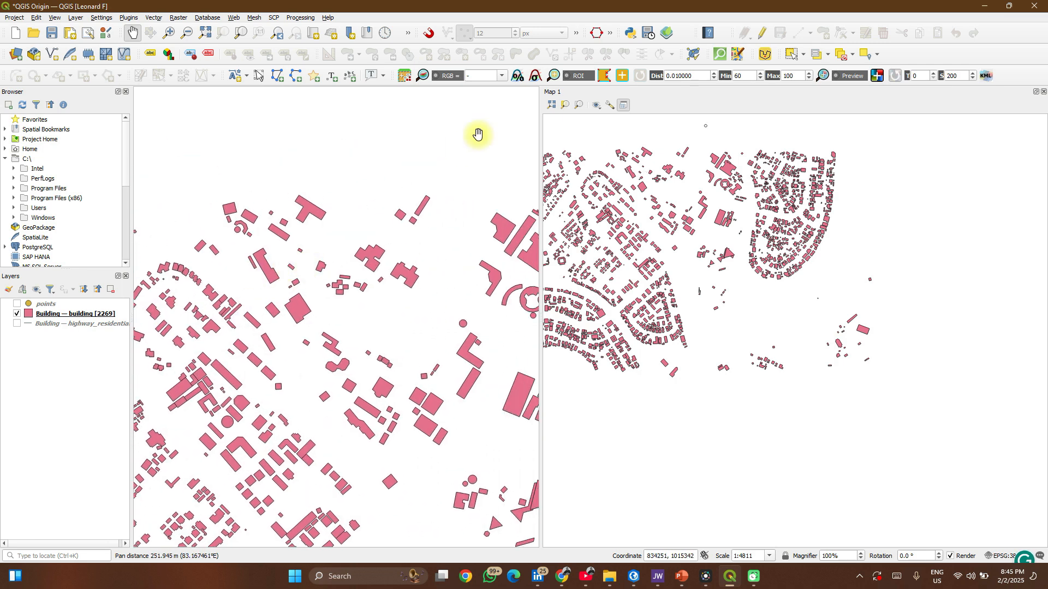
pyautogui.moveTo(475, 155); pyautogui.dragTo(398, 180)
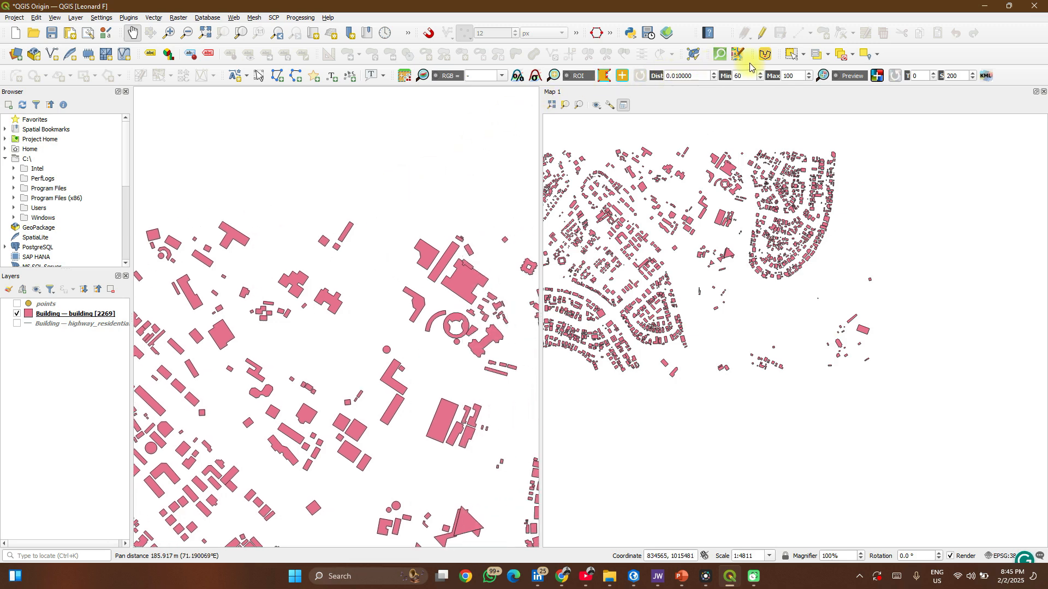
# Select individual large buildings in the northeast of the main map, one after the other, and clear the selection.
pyautogui.click(790, 55)
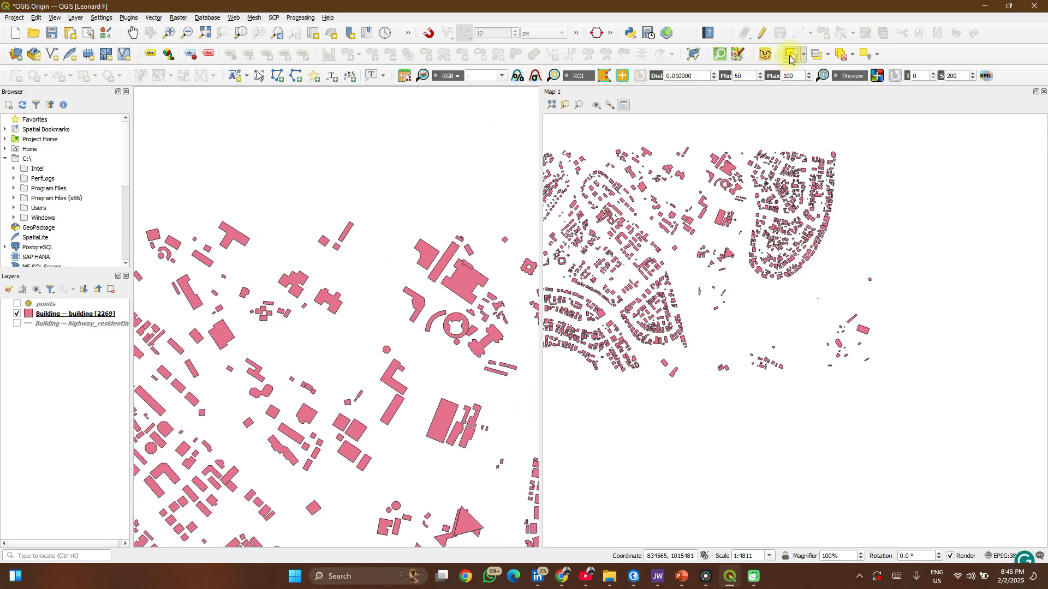
pyautogui.rightClick(946, 62)
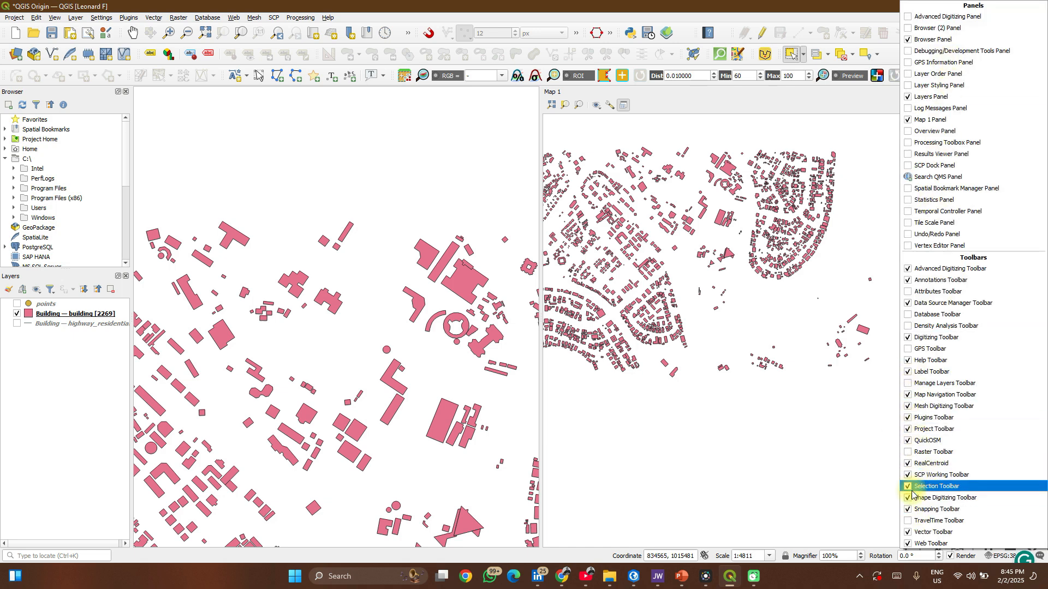
pyautogui.click(885, 57)
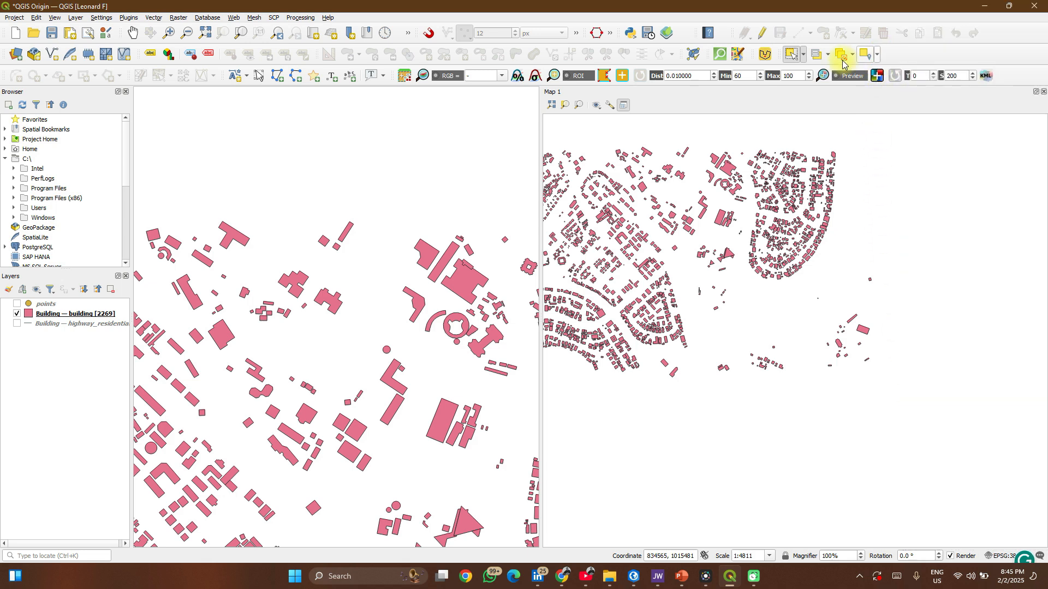
pyautogui.click(468, 271)
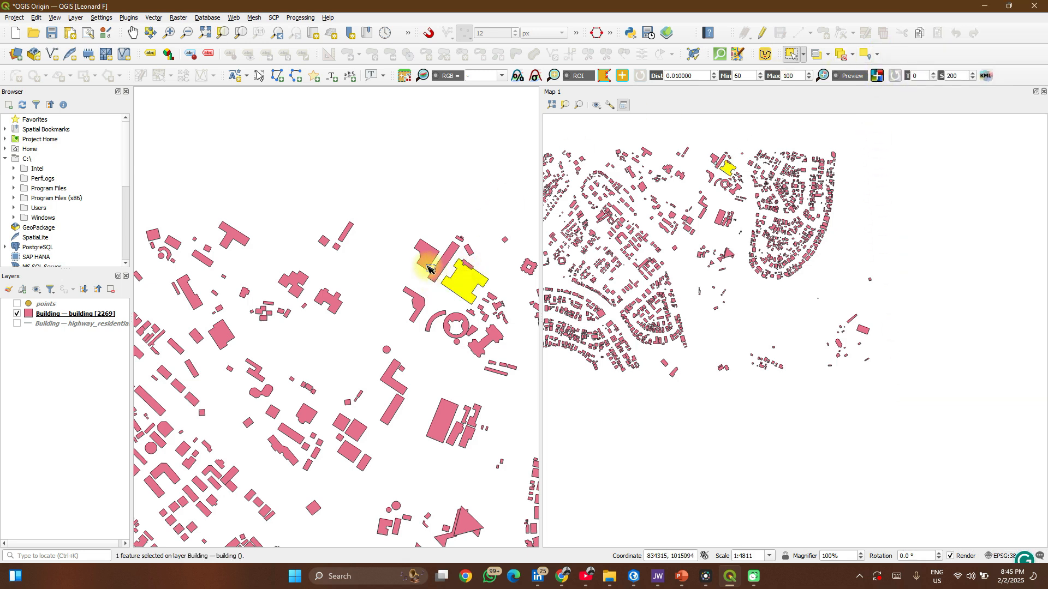
pyautogui.click(429, 243)
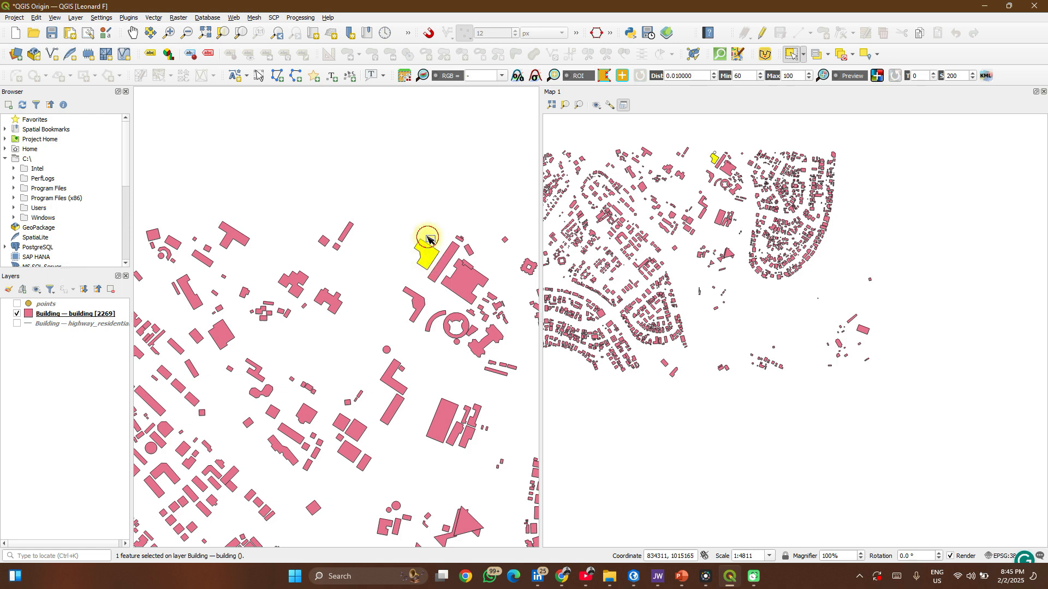
pyautogui.click(427, 239)
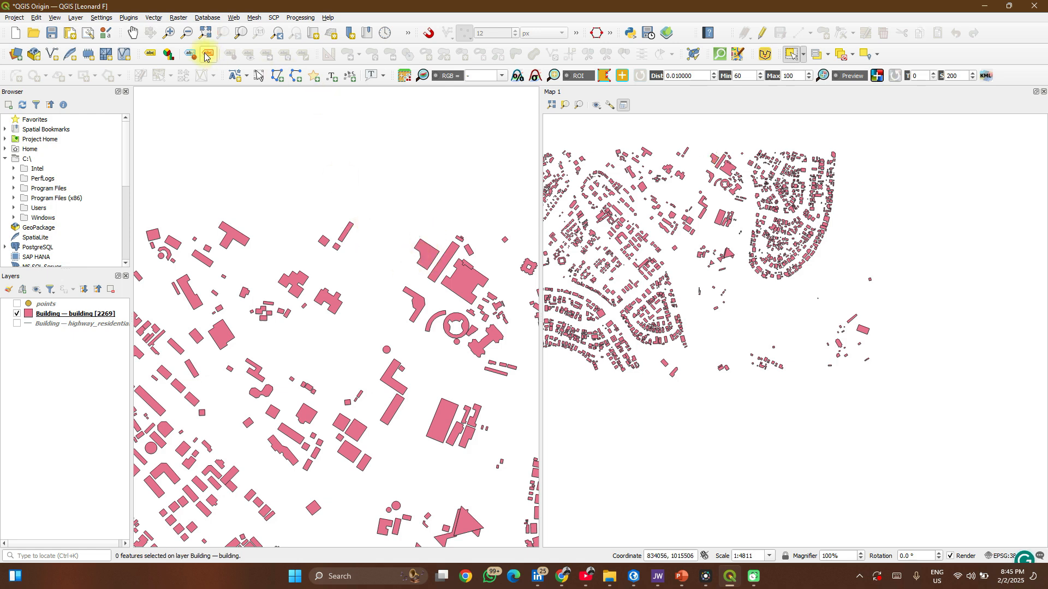
# Return to the Pan tool in the main map and enable snapping.
pyautogui.click(134, 34)
pyautogui.click(131, 34)
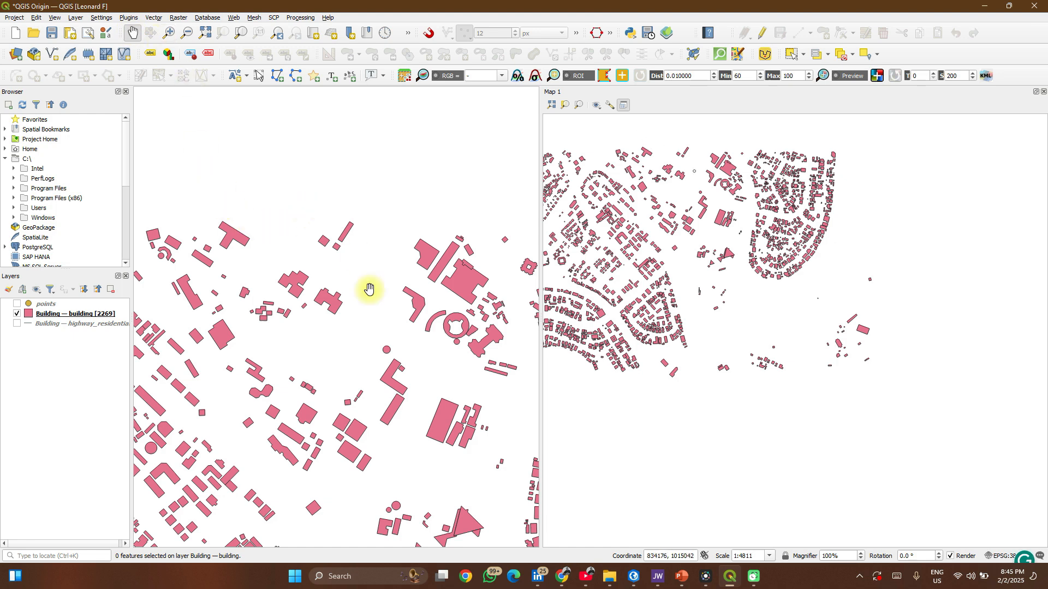
pyautogui.scroll(-1, 356, 208)
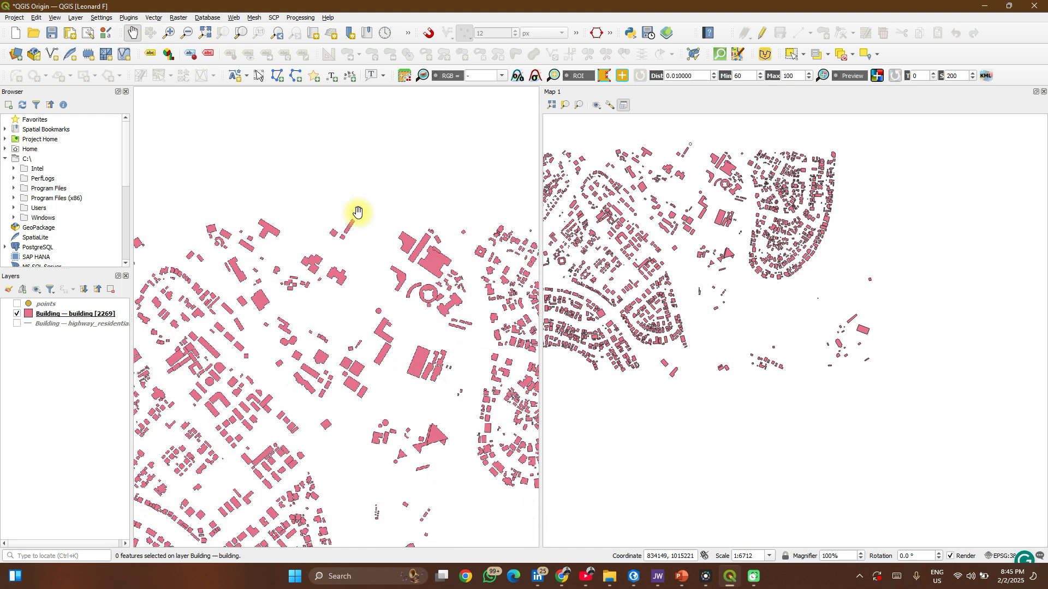
pyautogui.click(435, 35)
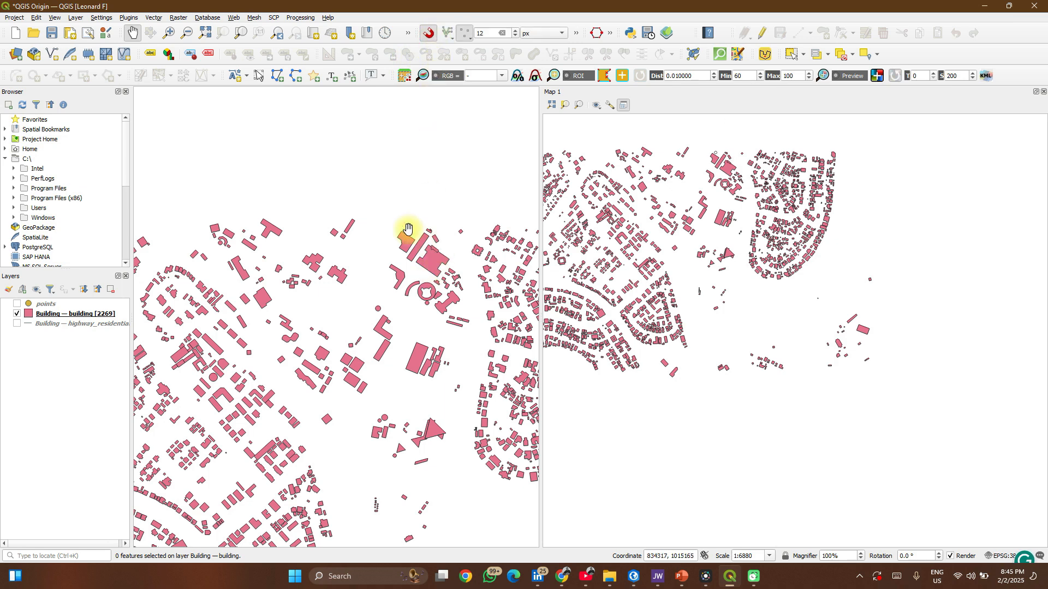
pyautogui.scroll(-2, 253, 257)
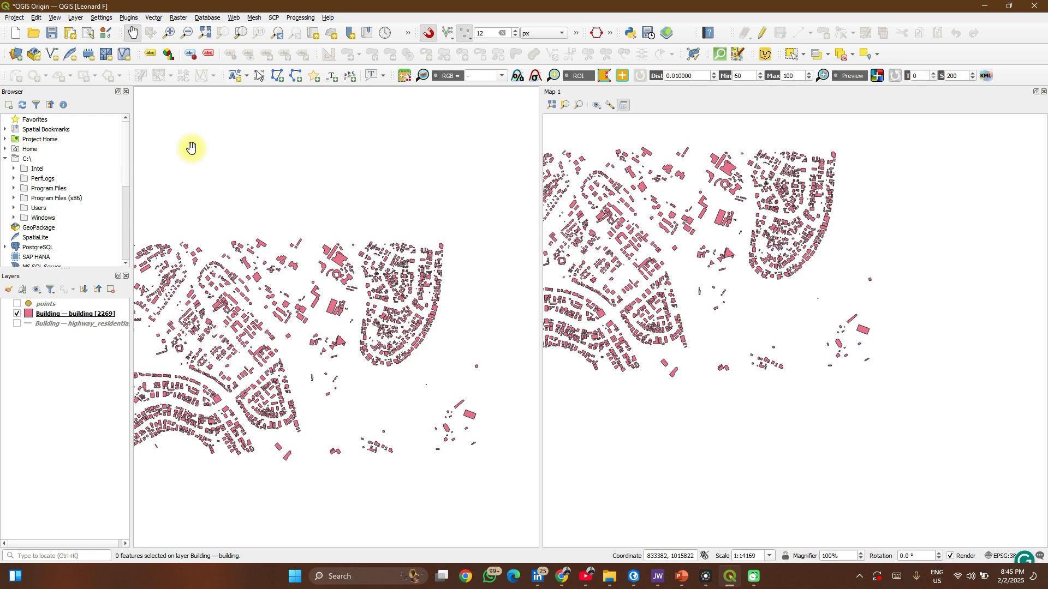
# Open the plugin manager and browse the complete list of available plugins and the installed ones.
pyautogui.click(130, 19)
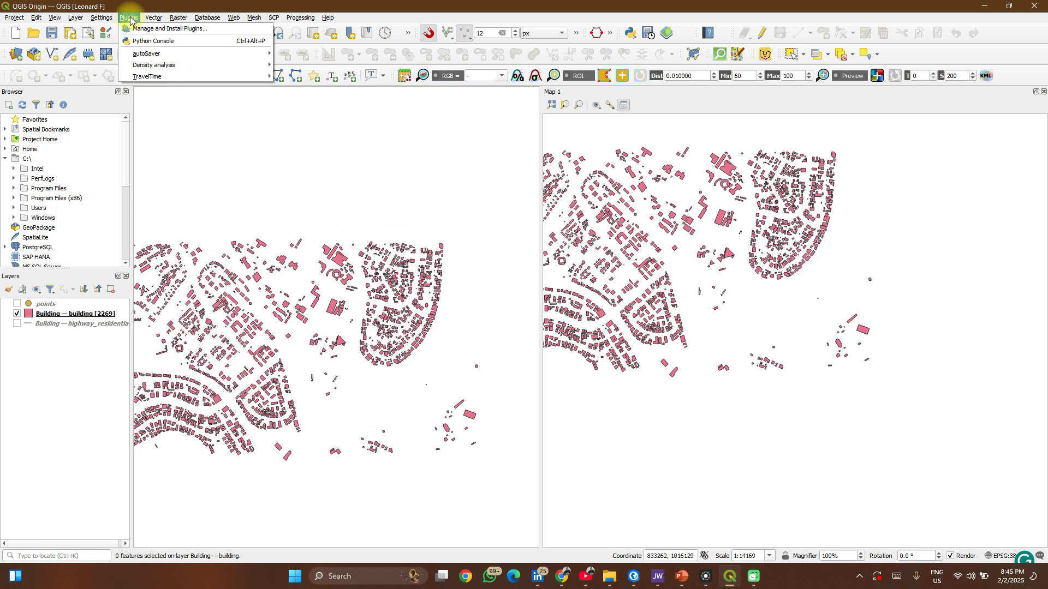
pyautogui.click(138, 30)
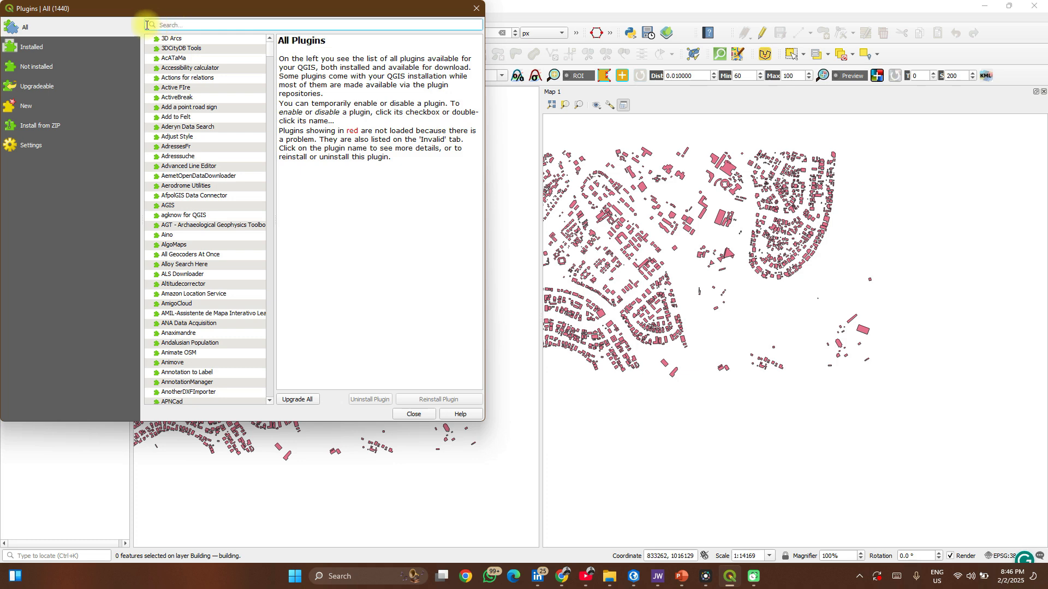
pyautogui.click(108, 32)
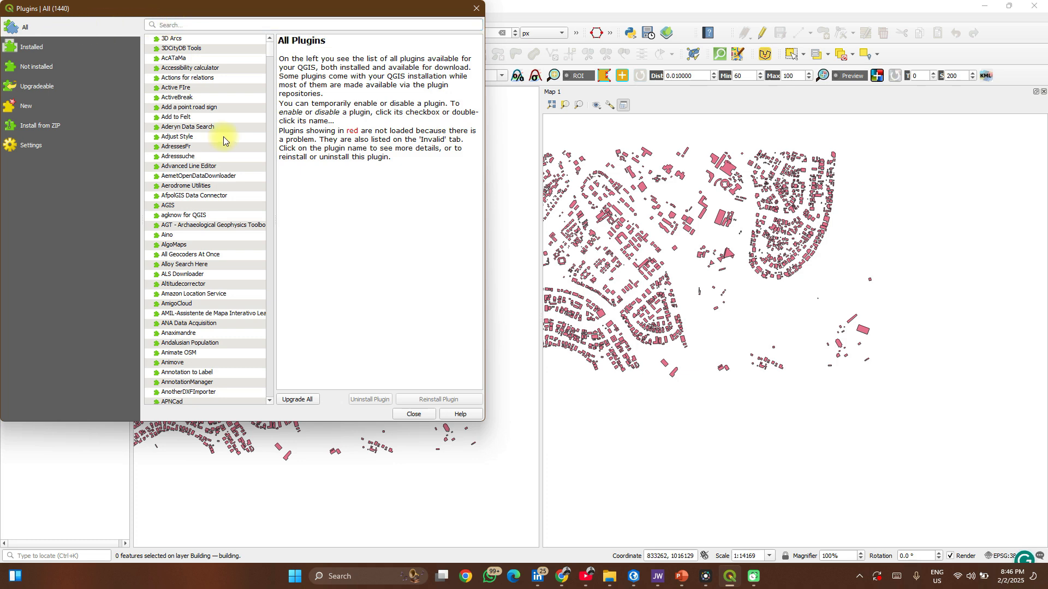
pyautogui.scroll(-20, 222, 204)
pyautogui.scroll(-15, 221, 204)
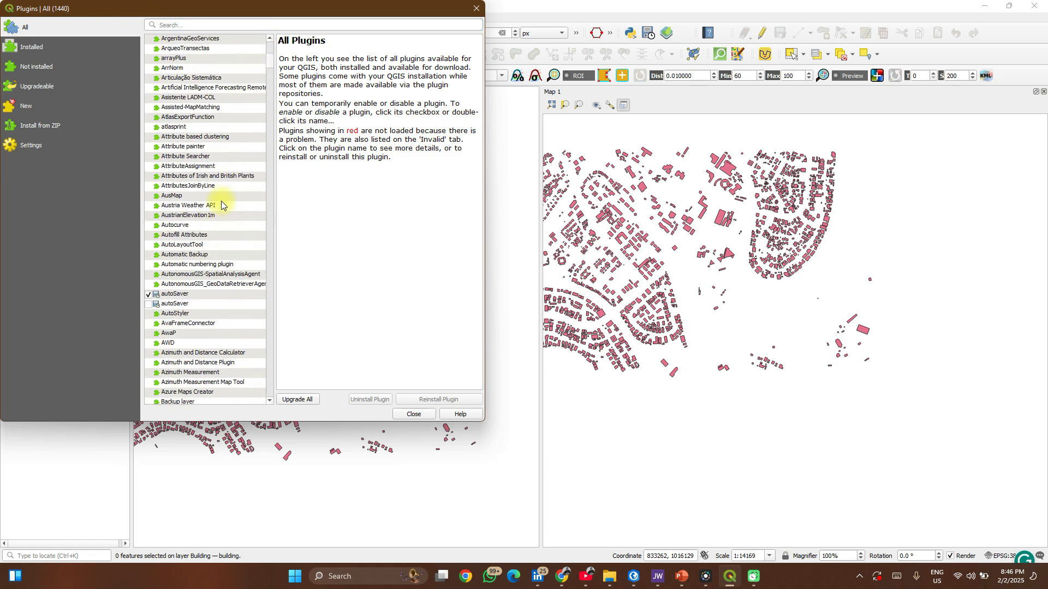
pyautogui.scroll(20, 221, 205)
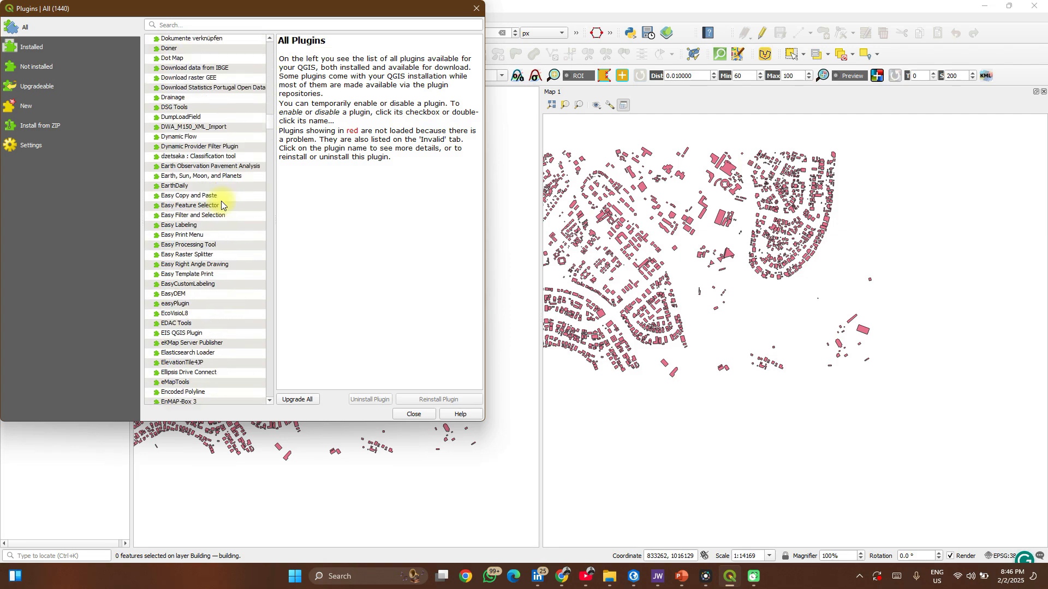
pyautogui.click(51, 47)
pyautogui.click(53, 27)
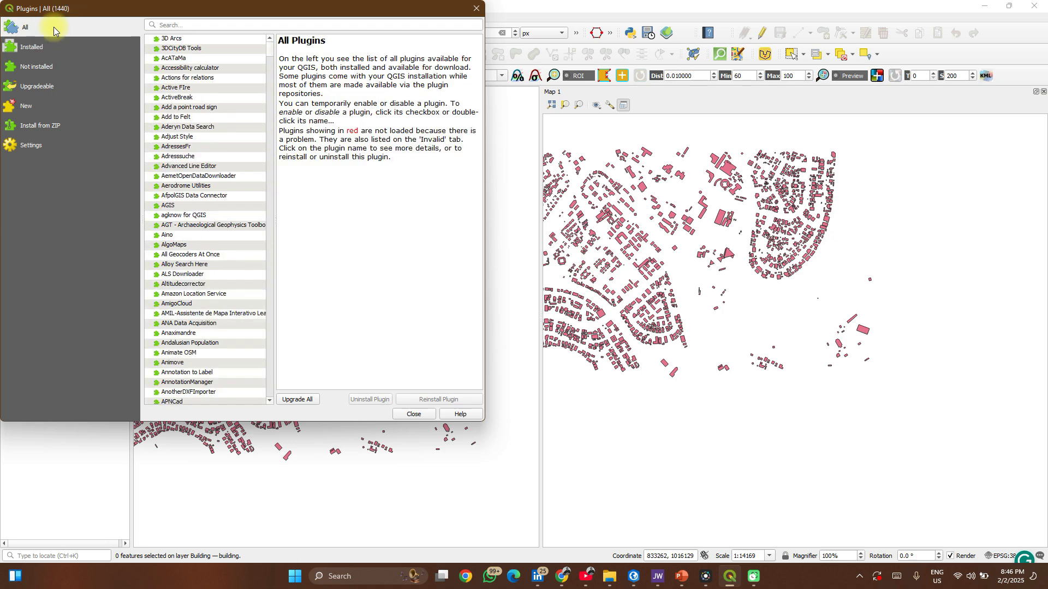
# Search all plugins for "auto", read the details of the installed autoSaver plugin, and close the plugin manager.
pyautogui.click(197, 24)
pyautogui.write('a')
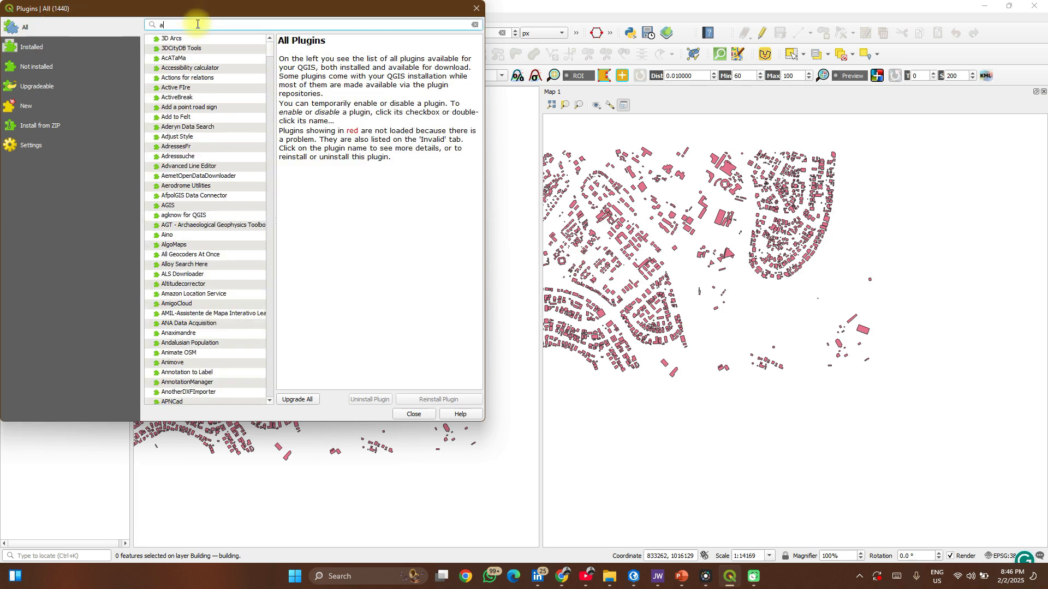
pyautogui.write('uto')
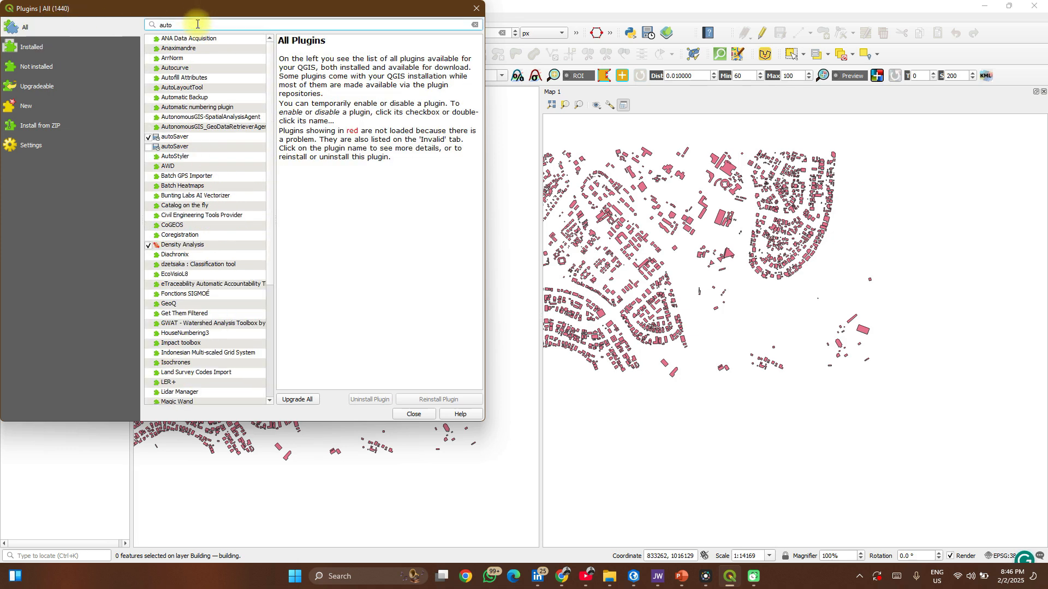
pyautogui.click(180, 136)
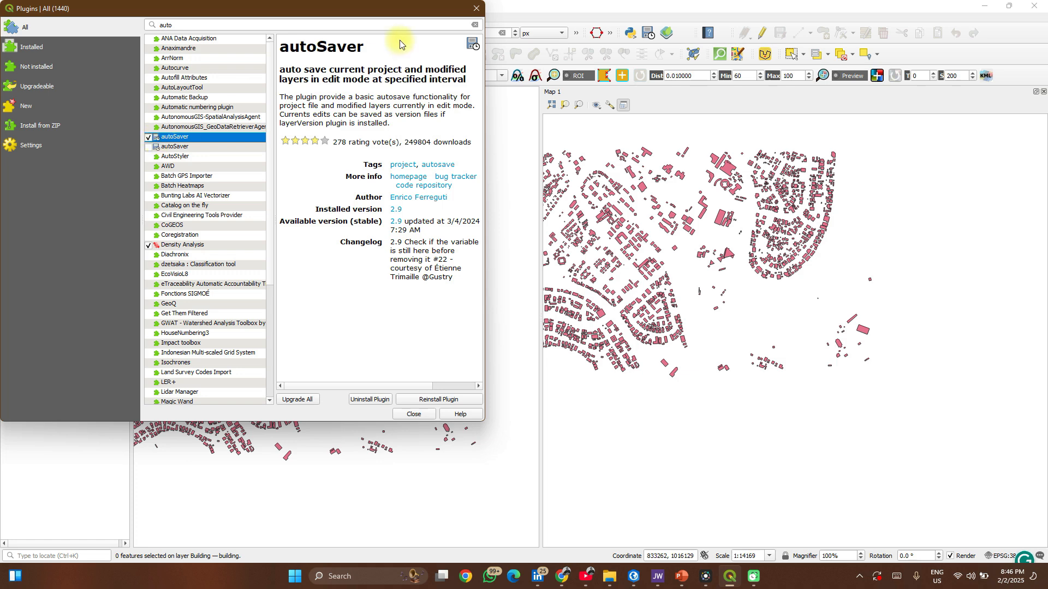
pyautogui.click(476, 8)
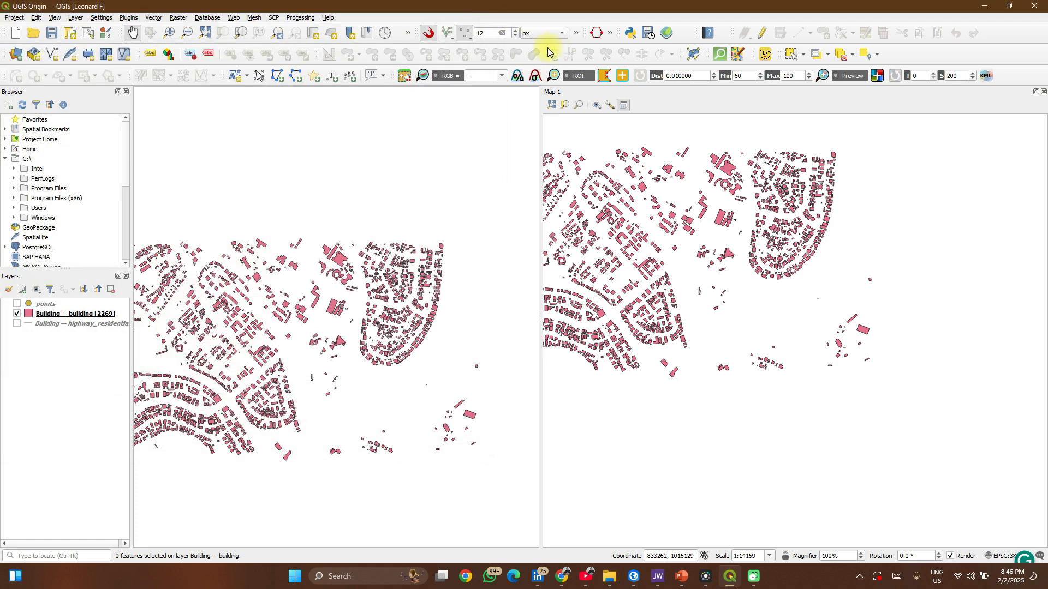
# Review the autoSaver plugin's saving options and interval, and close its settings without changing them.
pyautogui.click(648, 34)
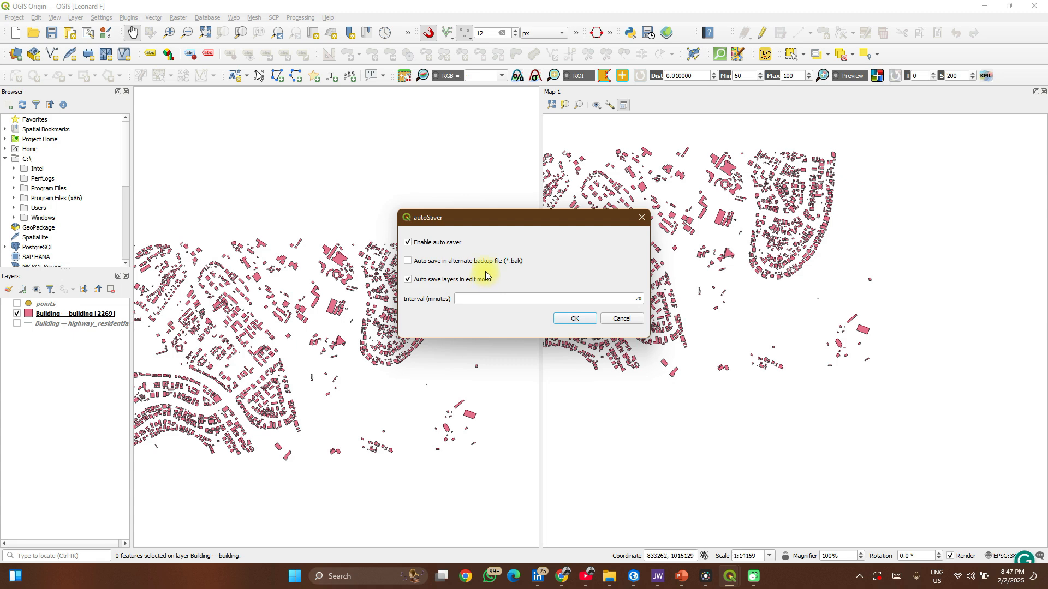
pyautogui.click(520, 303)
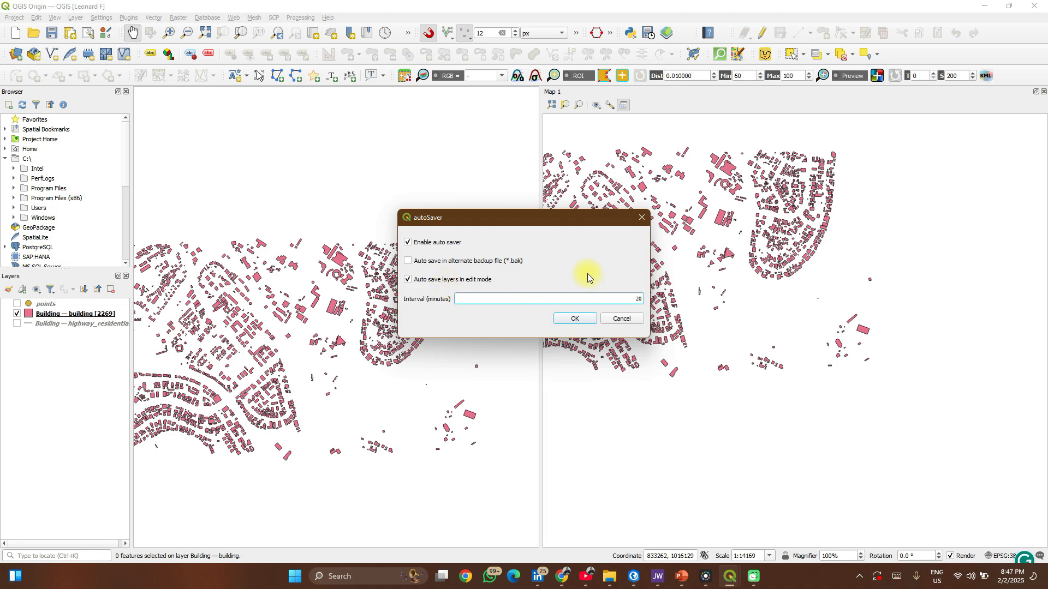
pyautogui.click(640, 216)
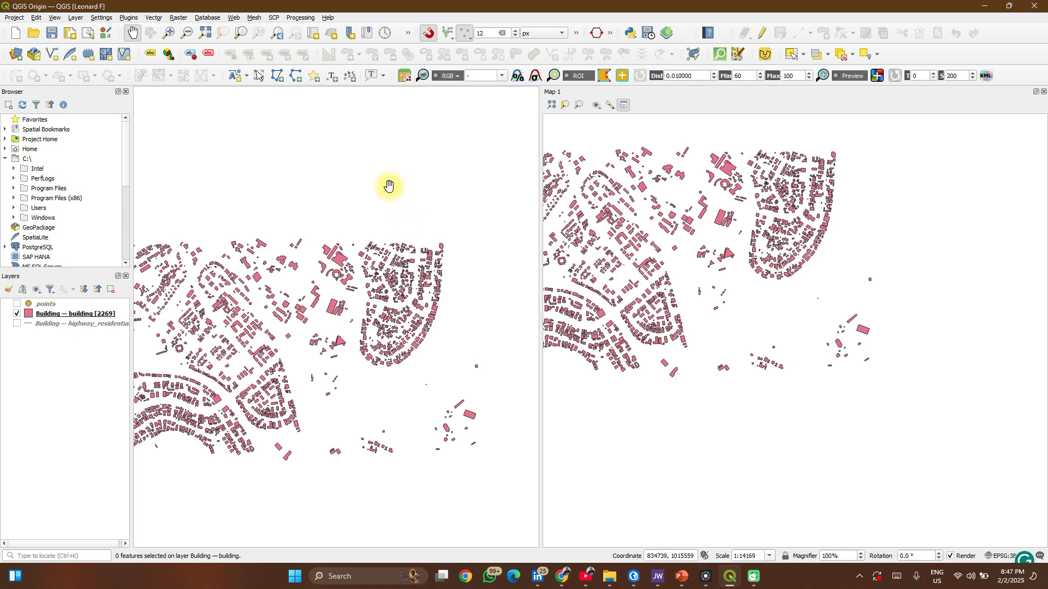
# Open the Processing Toolbox, close the Map 1 view, and narrow the toolbox to enlarge the main map.
pyautogui.click(298, 18)
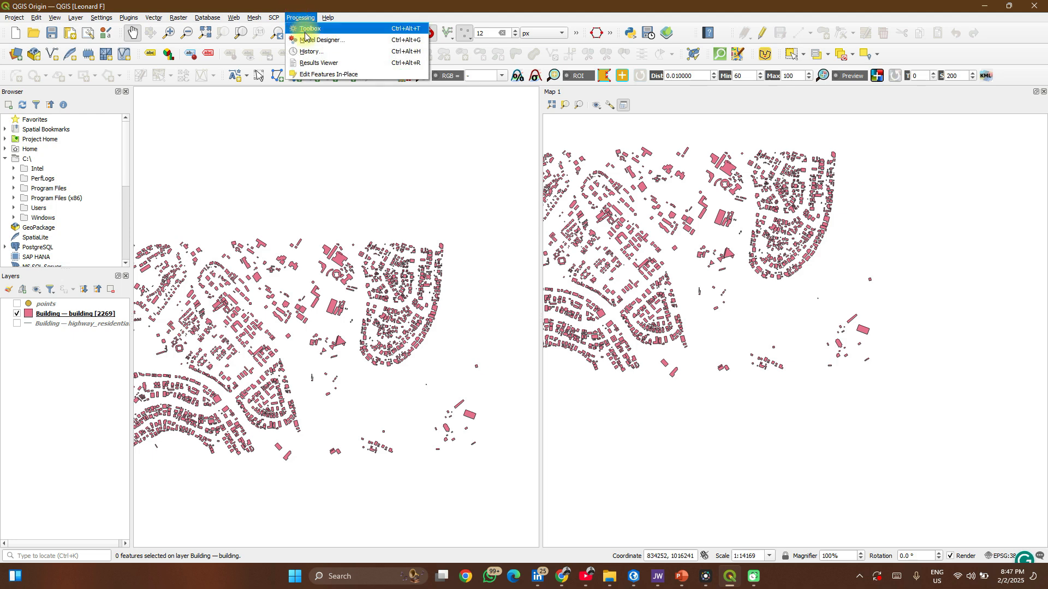
pyautogui.click(309, 29)
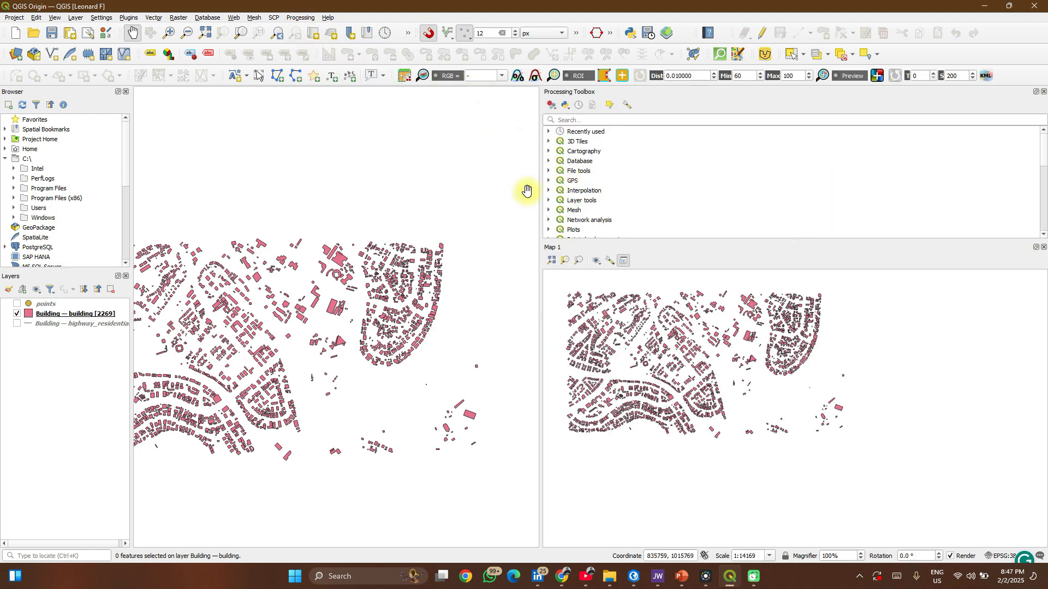
pyautogui.click(1044, 247)
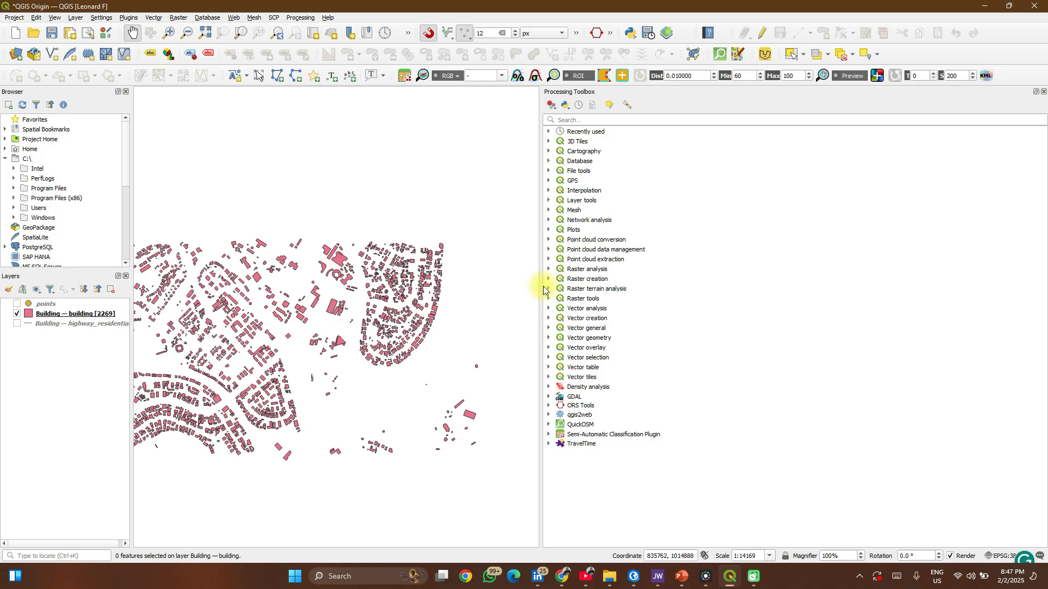
pyautogui.moveTo(541, 287); pyautogui.dragTo(892, 280)
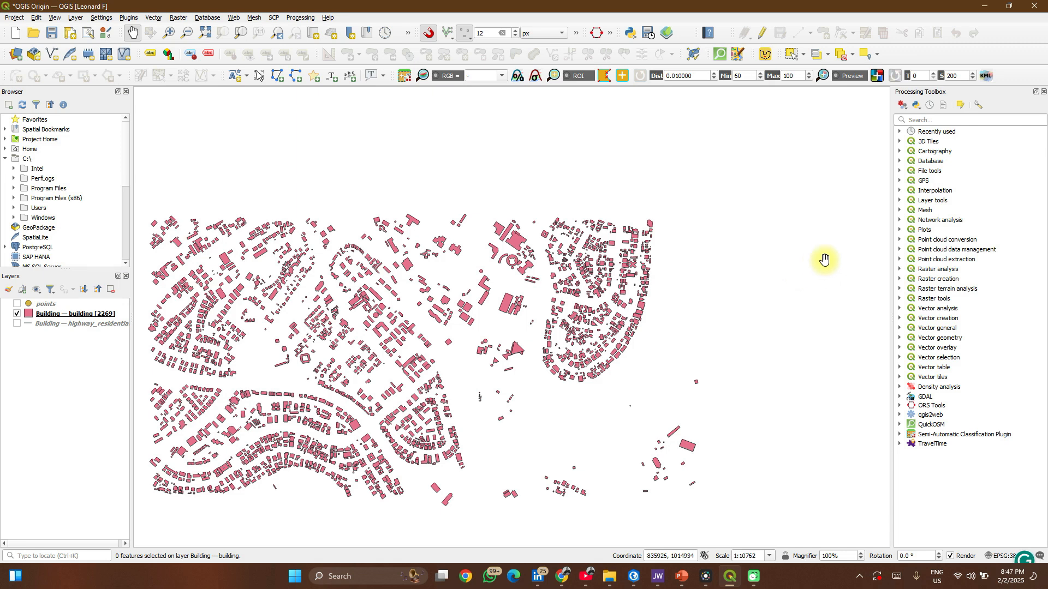
# Look through the recently used tools in the Processing Toolbox and collapse the group again.
pyautogui.click(900, 132)
pyautogui.click(900, 133)
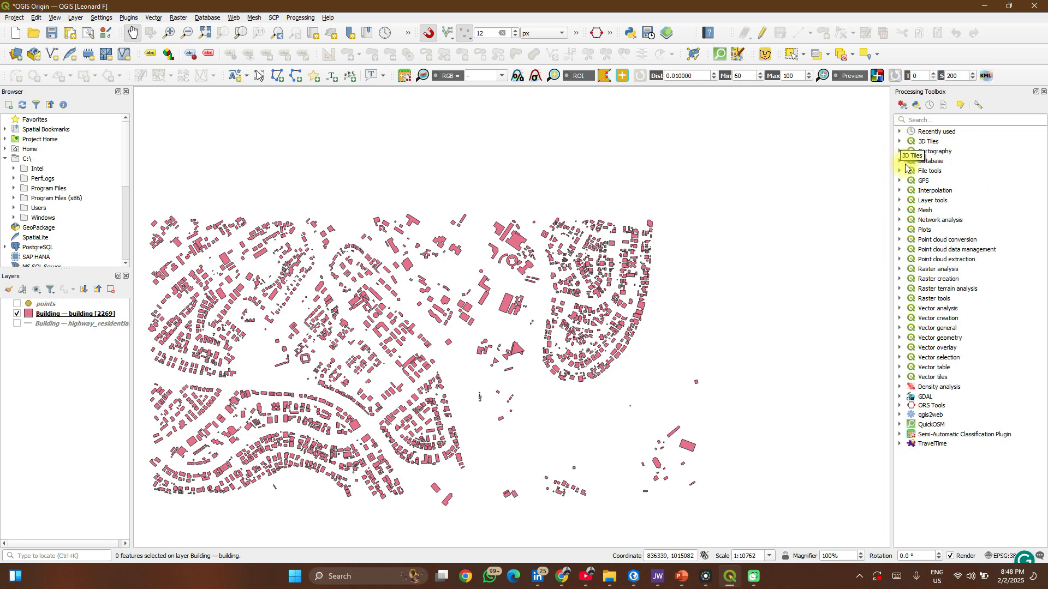
pyautogui.click(900, 132)
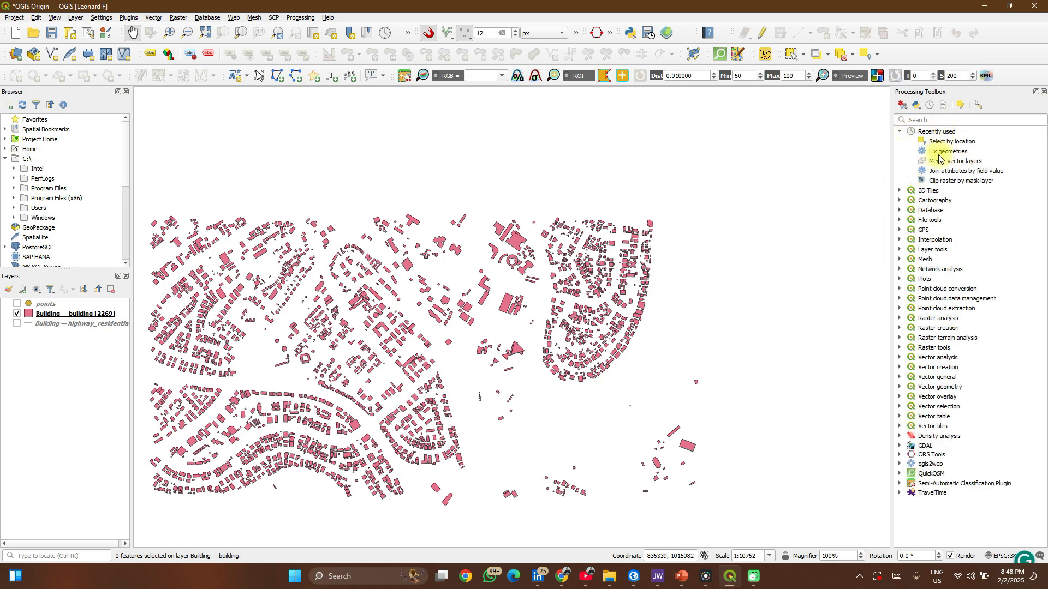
pyautogui.click(900, 132)
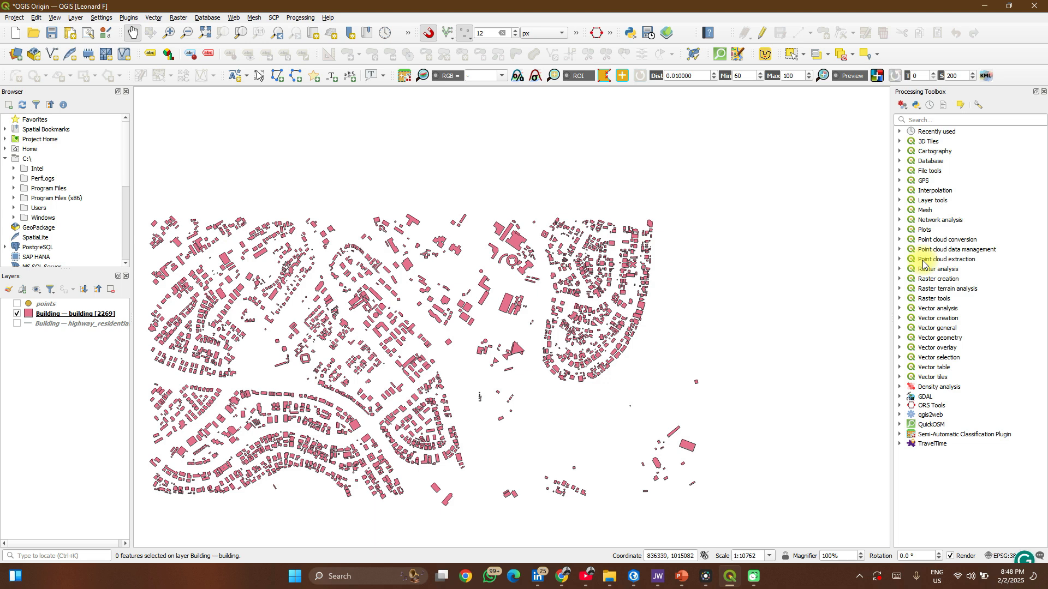
# Search the Processing Toolbox for "point line" and look through the matching tools.
pyautogui.click(924, 116)
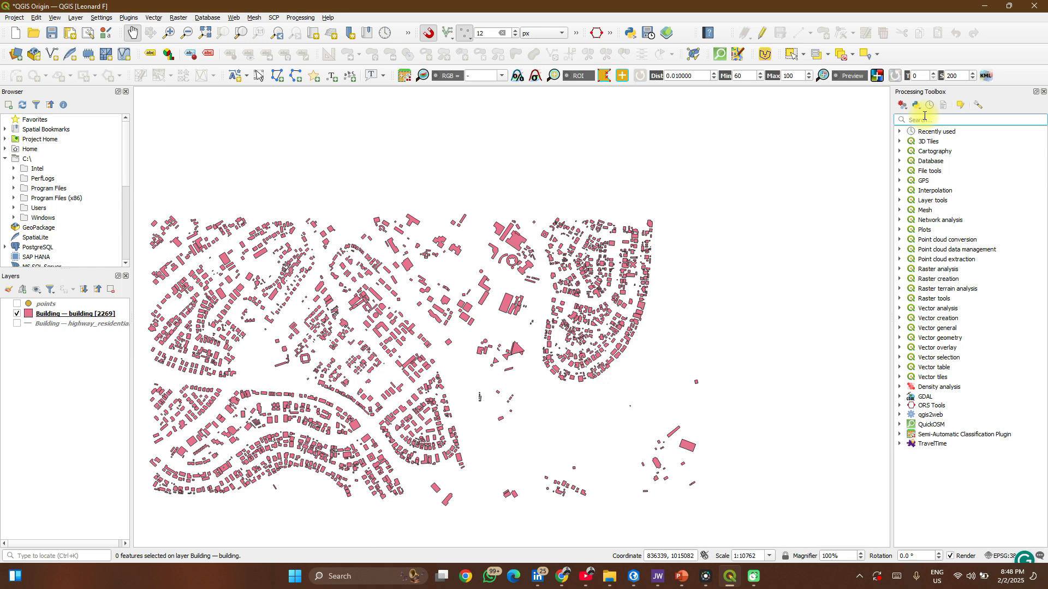
pyautogui.write('poin')
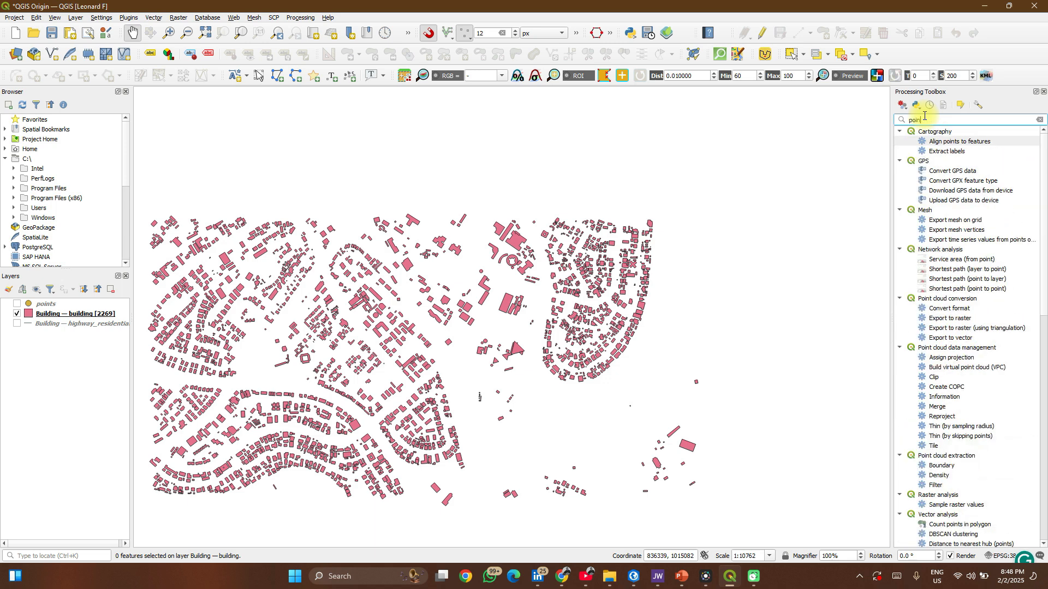
pyautogui.write('t line')
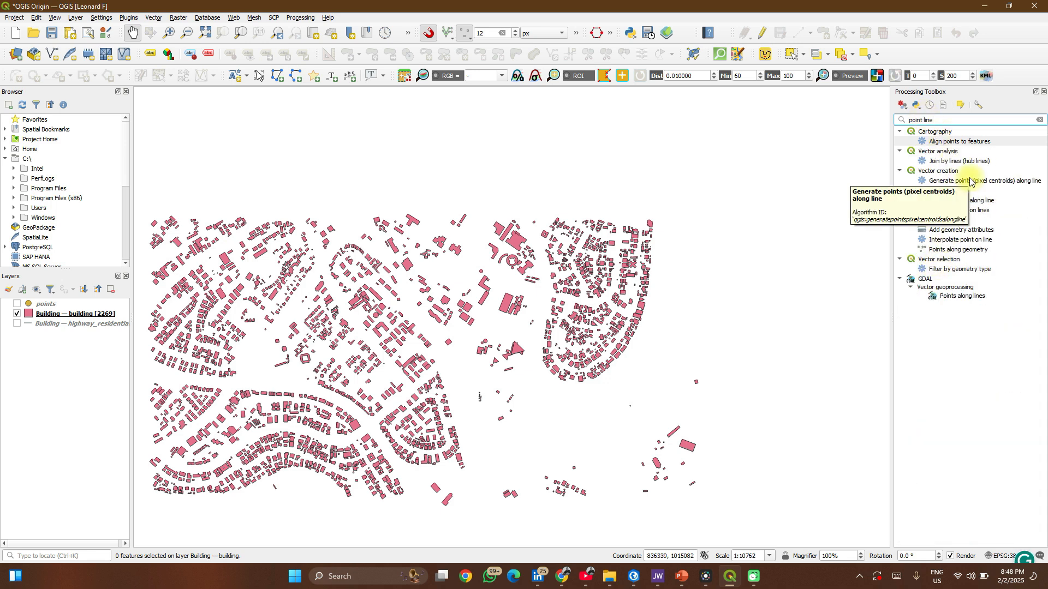
# Replace the toolbox search with "select" to look through the selection tools.
pyautogui.hotkey('ctrl', 'BackSpace')
pyautogui.hotkey('ctrl', 'BackSpace')
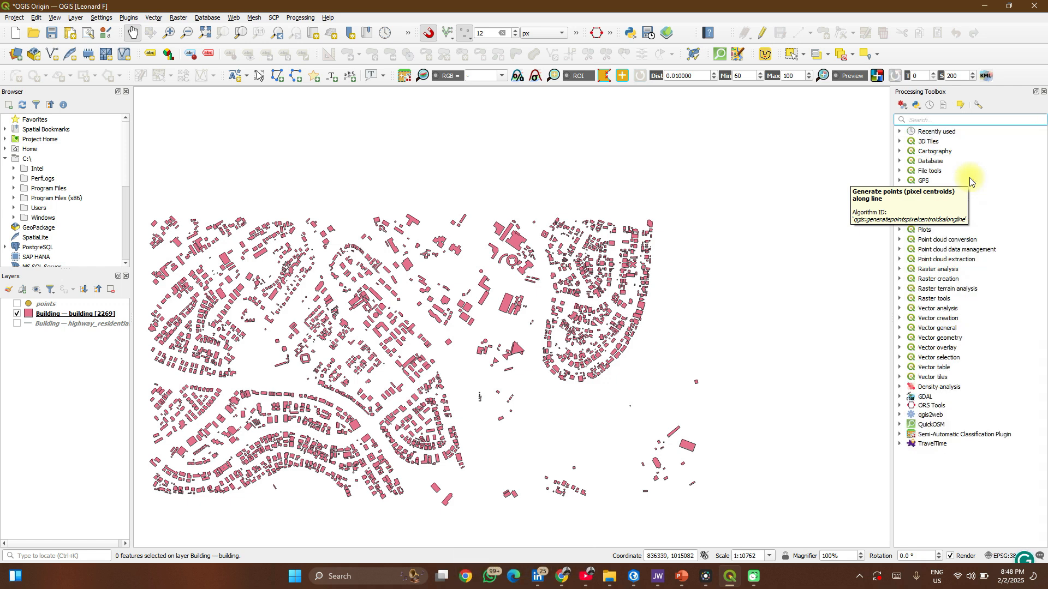
pyautogui.write('select')
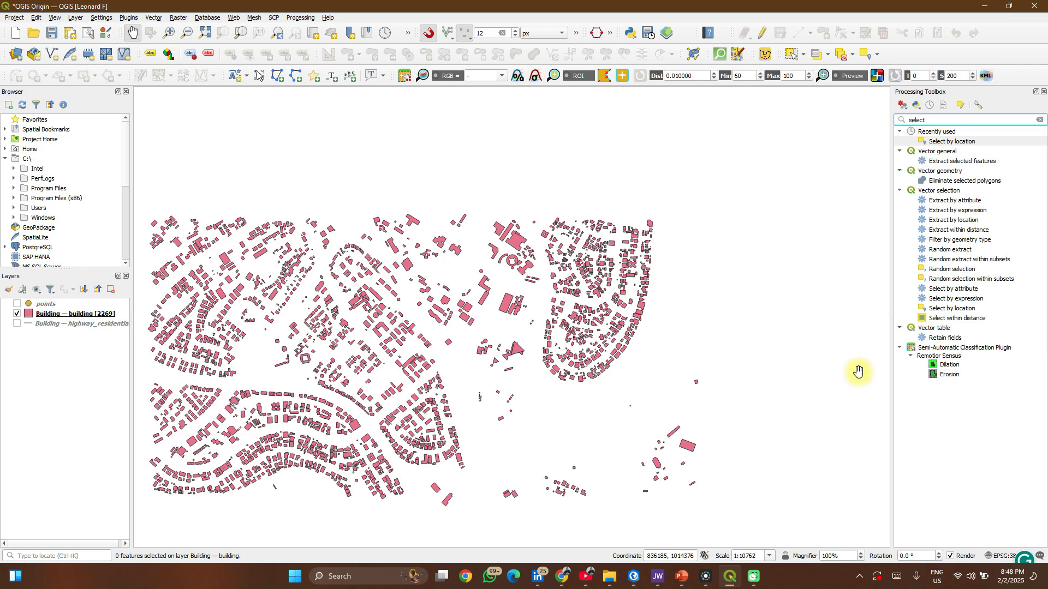
pyautogui.click(994, 485)
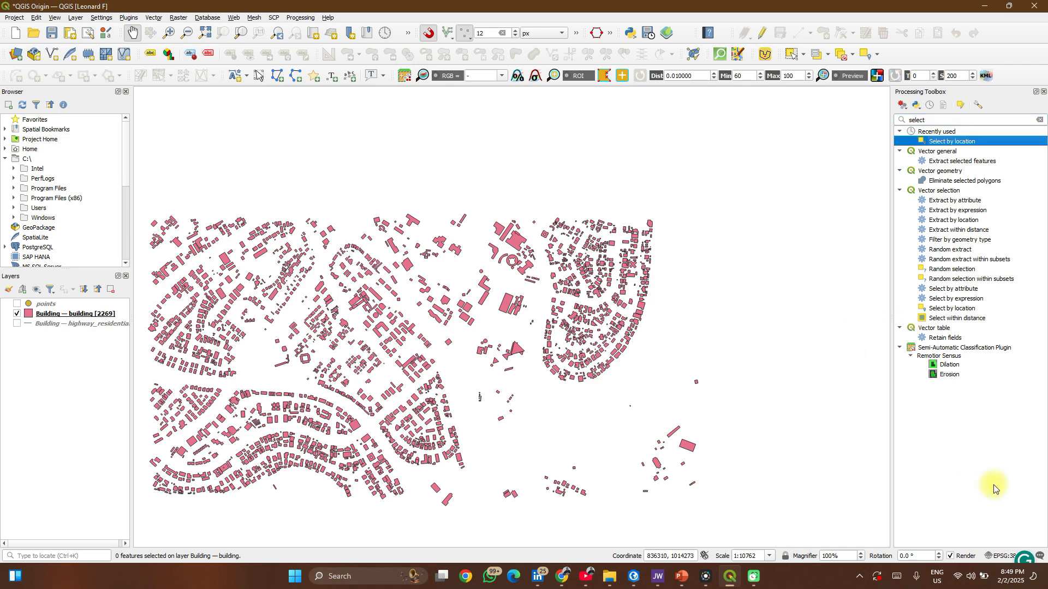
# Switch to YouTube, browse the video list of the Spatial Data Hub channel, and return to QGIS.
pyautogui.click(589, 576)
pyautogui.scroll(-10, 561, 441)
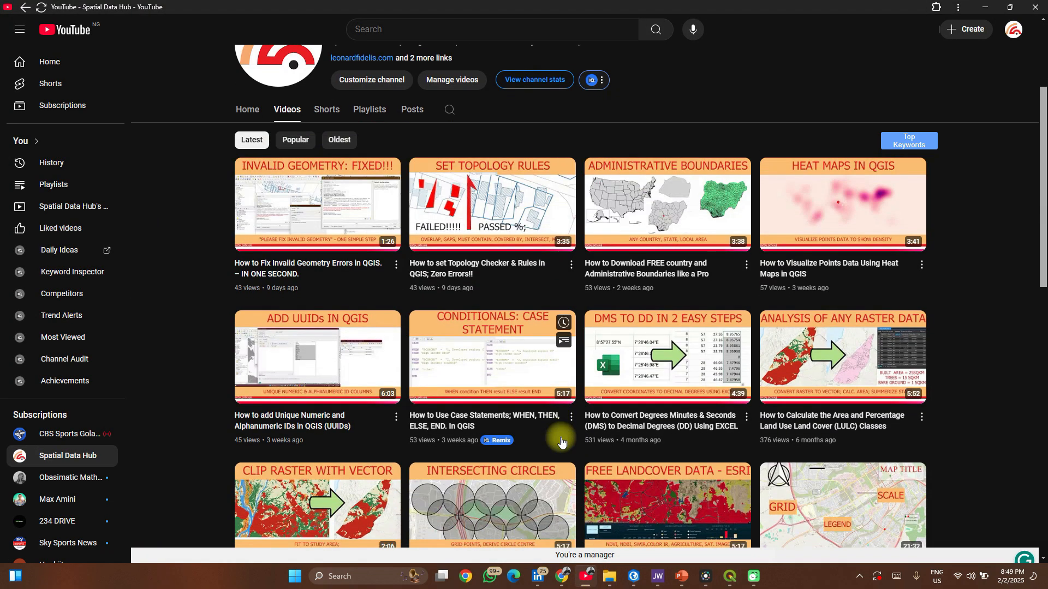
pyautogui.scroll(-2, 561, 442)
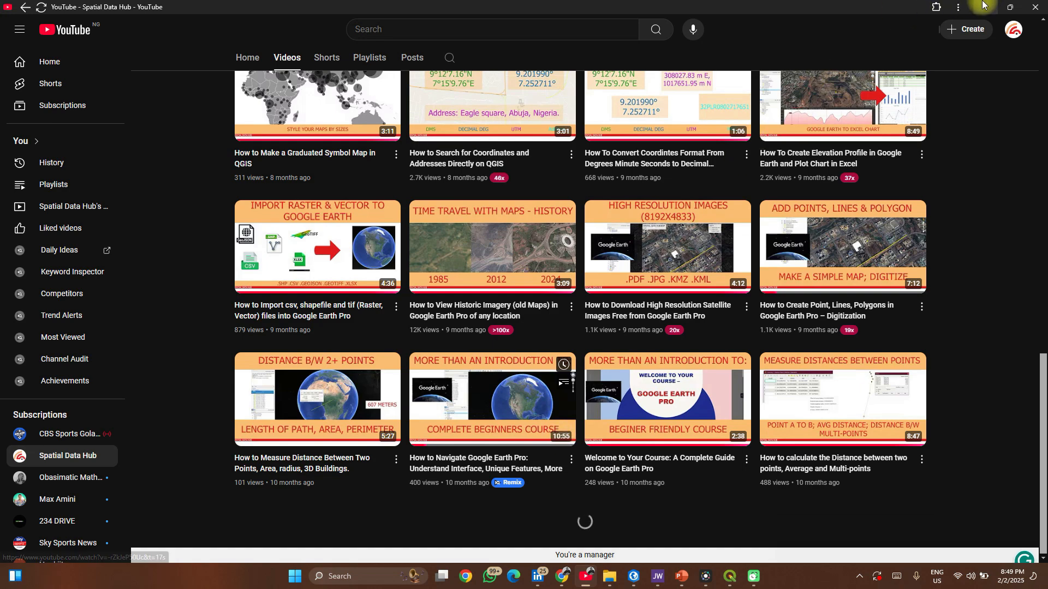
pyautogui.hotkey('alt', 'Tab')
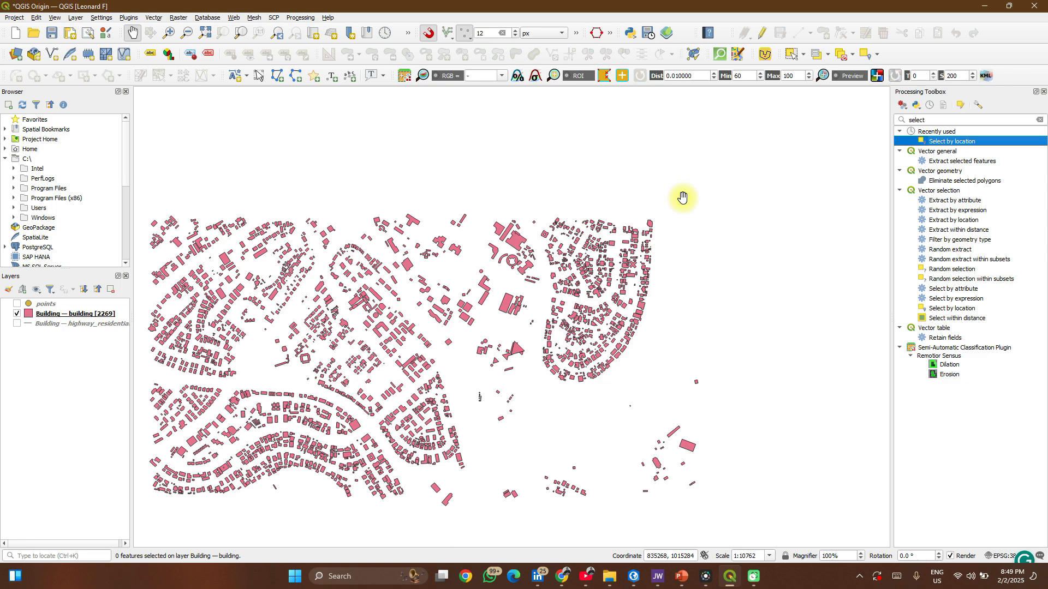
# Shrink the QGIS window, open the project's CRS settings, and examine the coverage area of GDA2020 / MGA zone 53.
pyautogui.click(1009, 7)
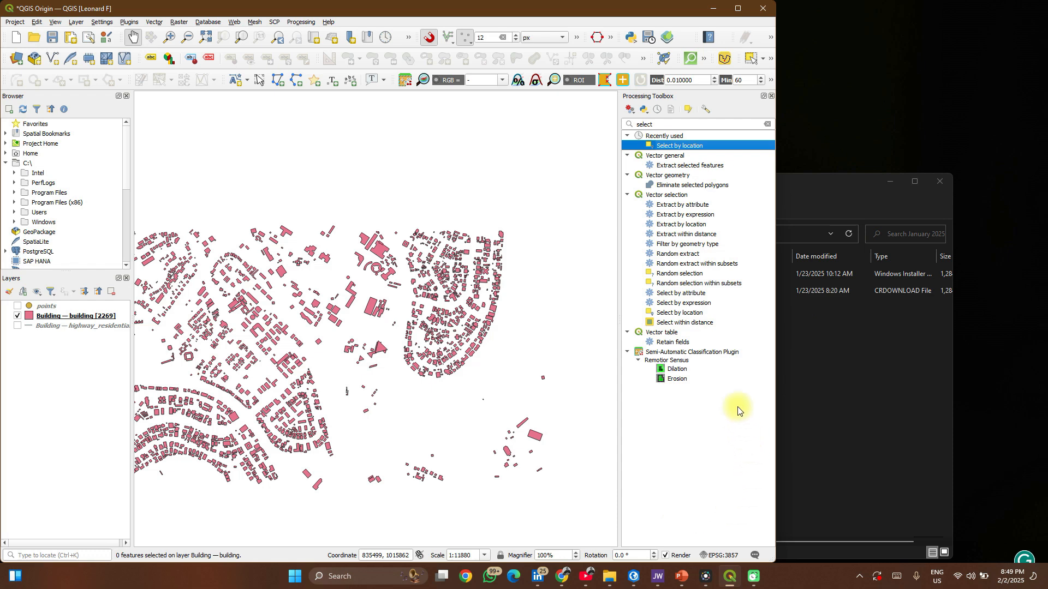
pyautogui.click(707, 556)
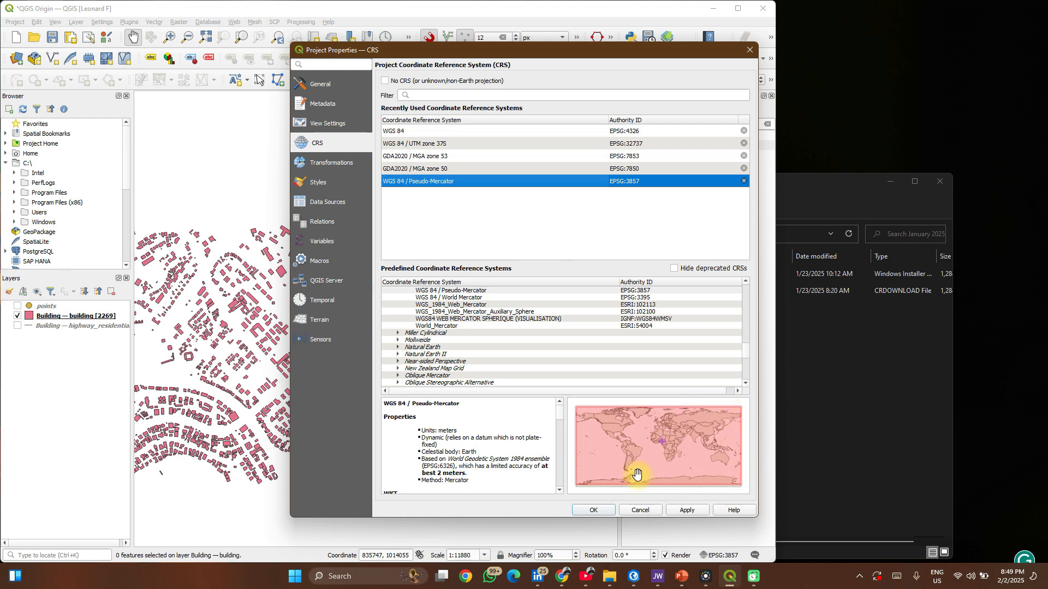
pyautogui.click(425, 158)
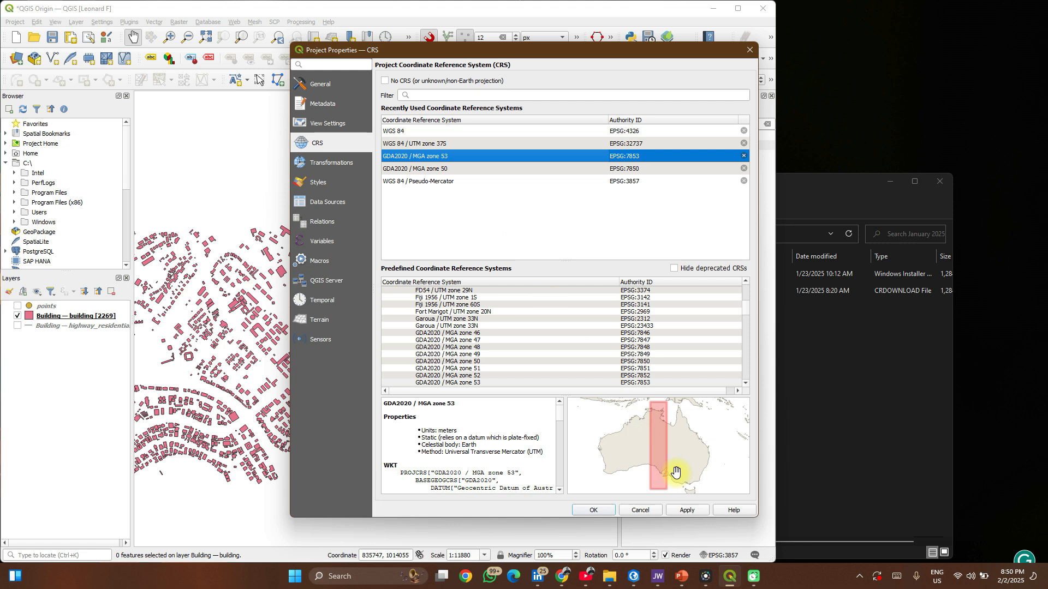
pyautogui.scroll(1, 675, 474)
pyautogui.scroll(-1, 676, 473)
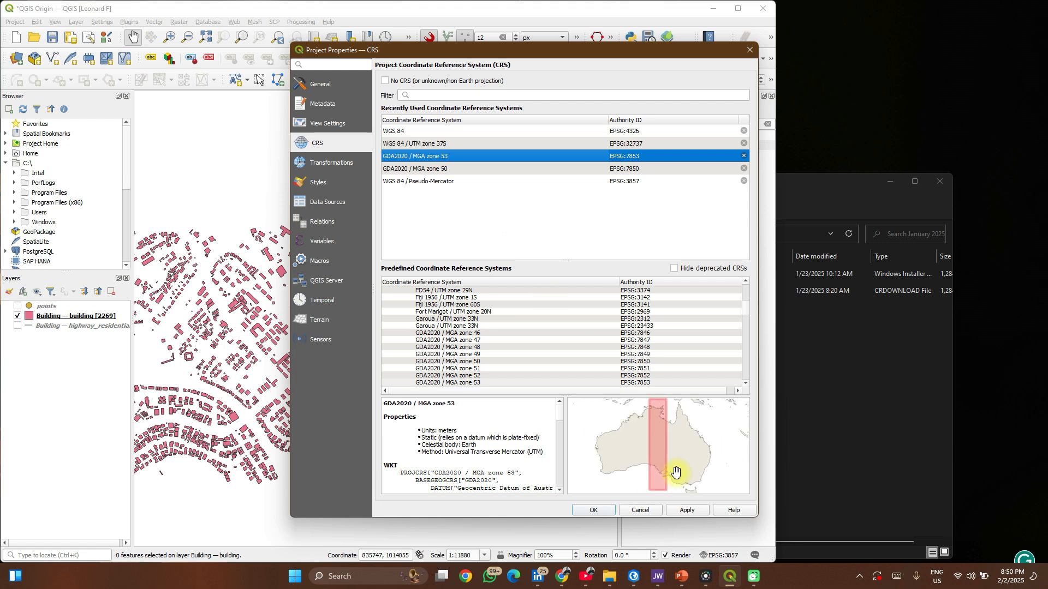
pyautogui.scroll(-1, 668, 477)
pyautogui.scroll(-1, 668, 477)
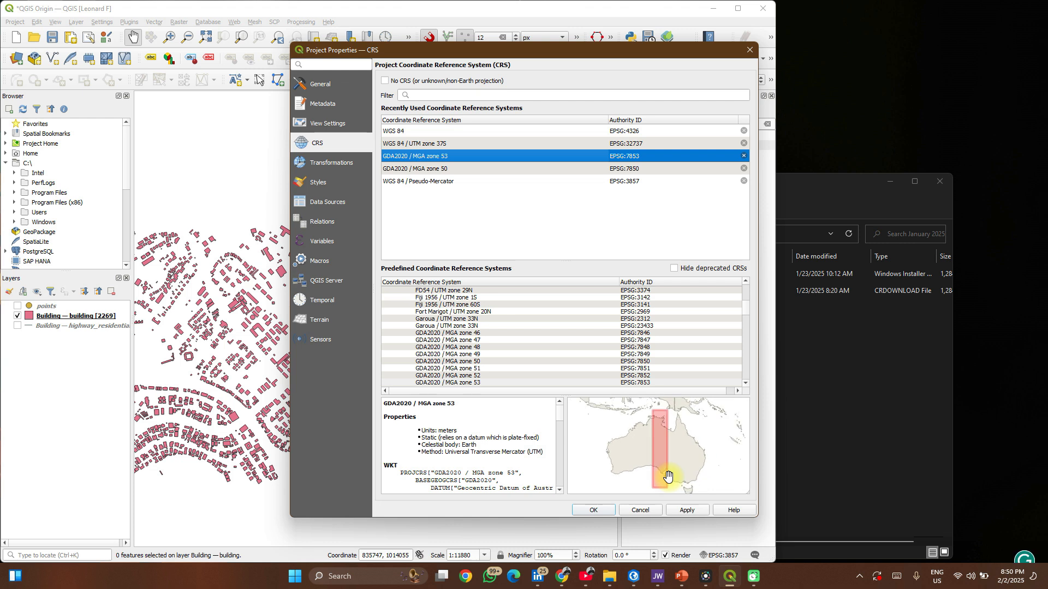
# Filter the coordinate reference systems by 4326 and set the project CRS to WGS 84 (EPSG:4326).
pyautogui.click(502, 97)
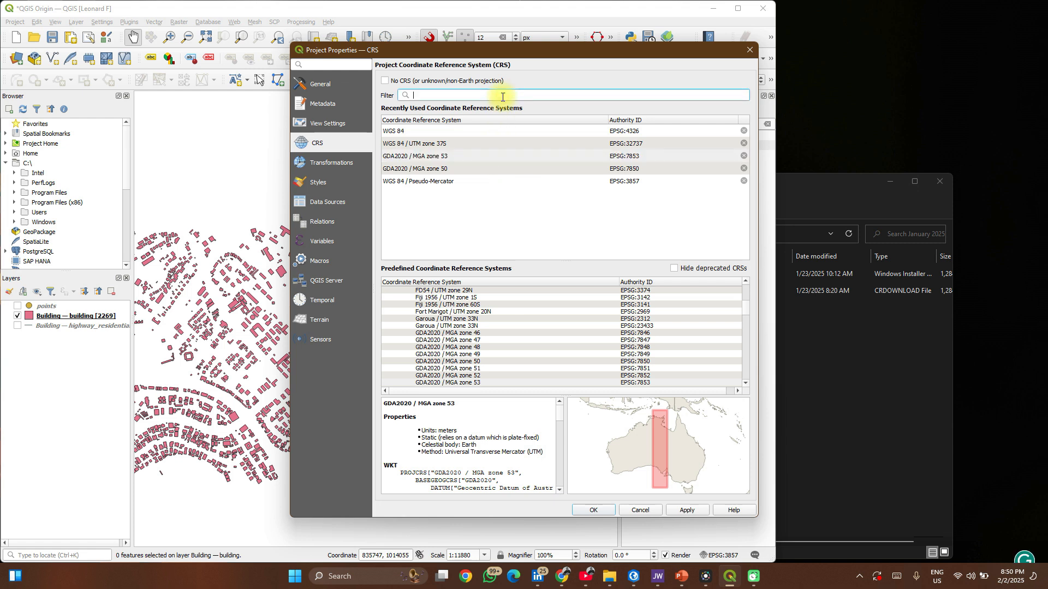
pyautogui.write('4326')
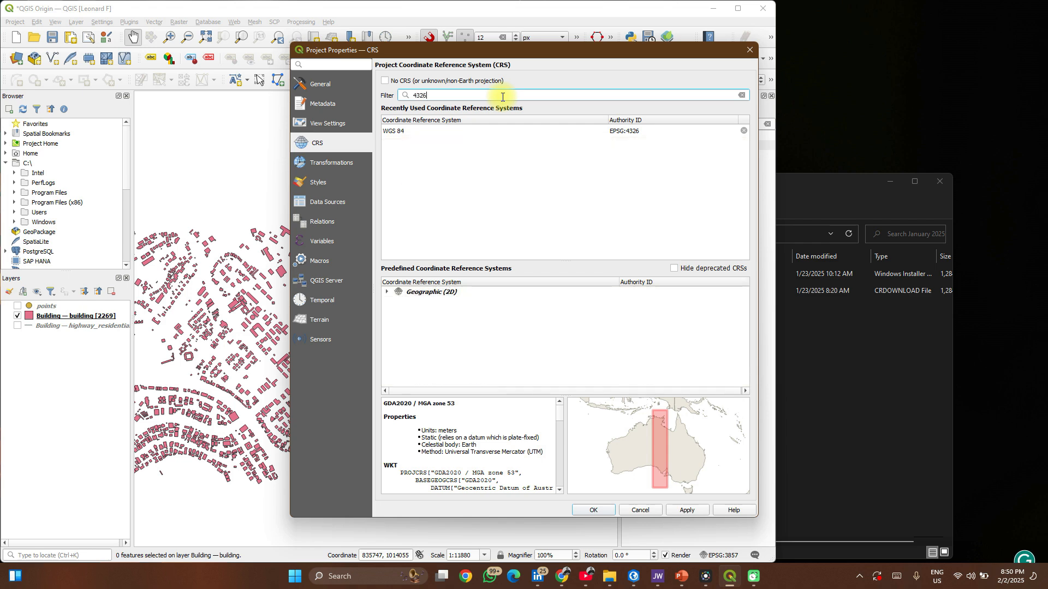
pyautogui.click(434, 132)
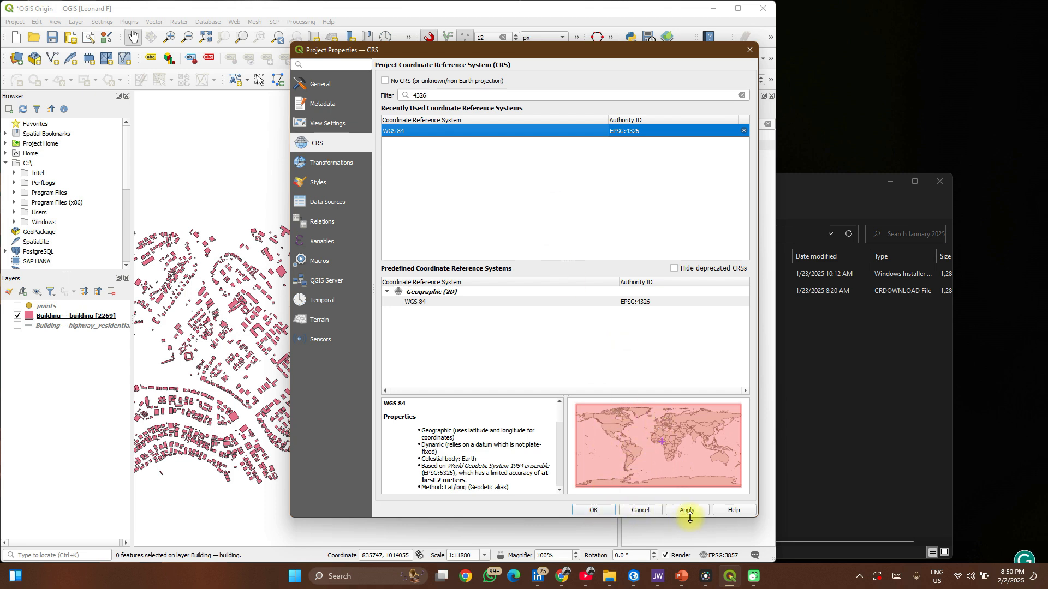
pyautogui.click(689, 513)
pyautogui.click(599, 510)
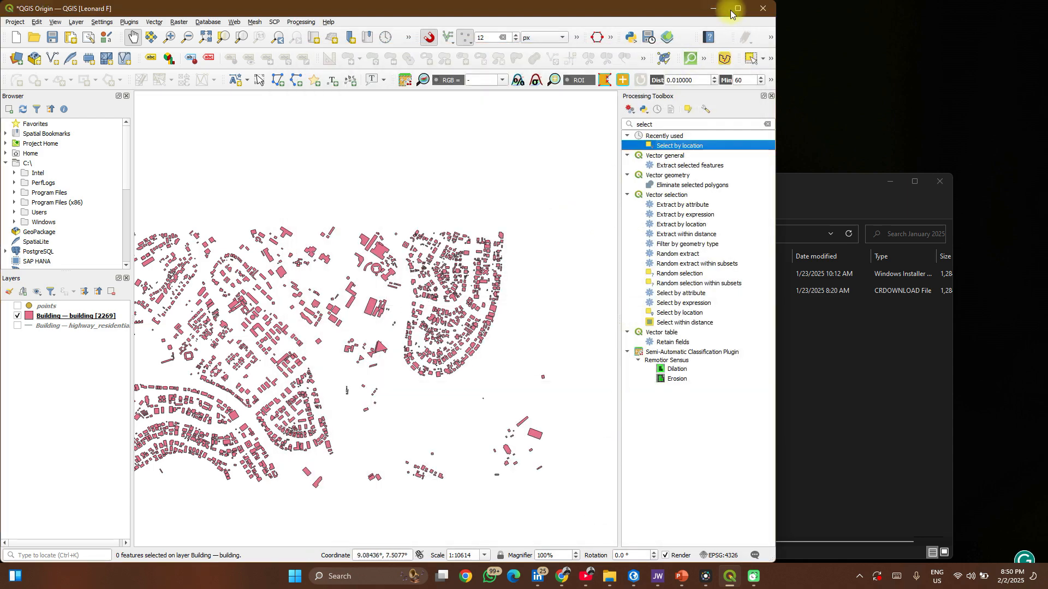
# Maximize the QGIS window and save the project, agreeing to overwrite the externally modified file on disk.
pyautogui.click(744, 9)
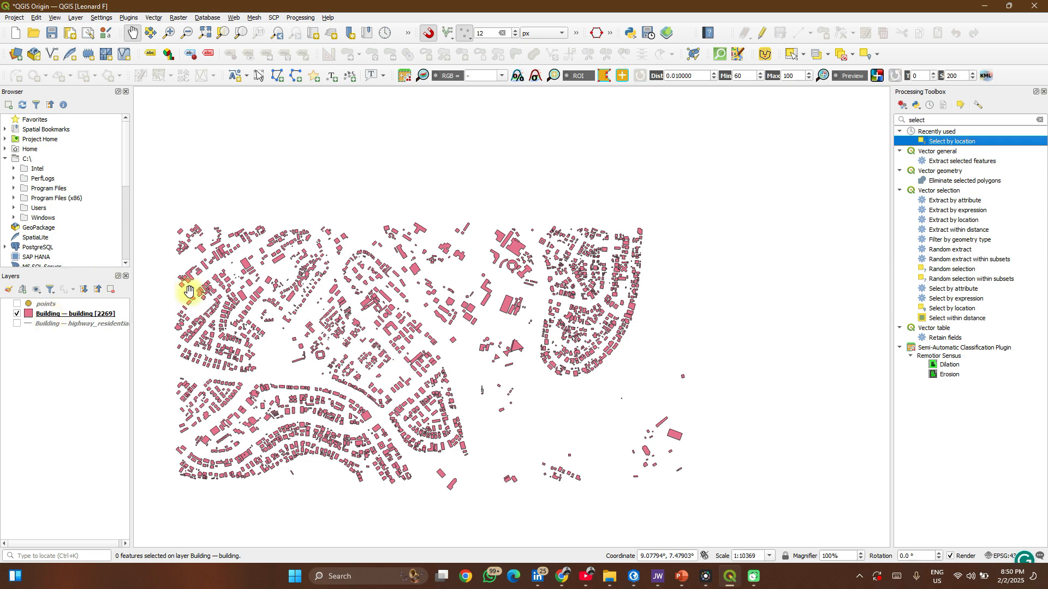
pyautogui.click(48, 34)
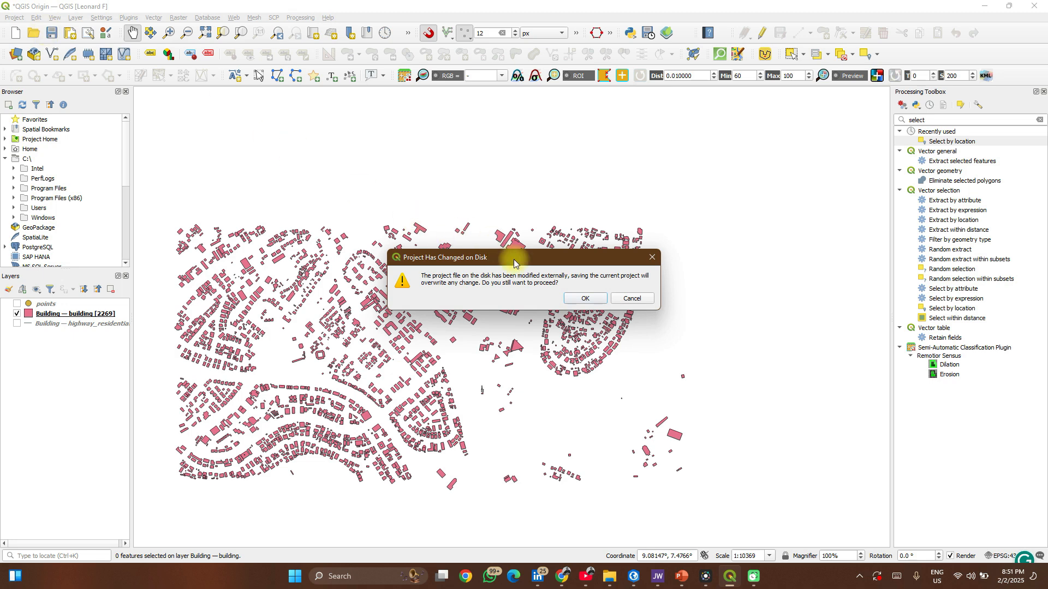
pyautogui.click(580, 299)
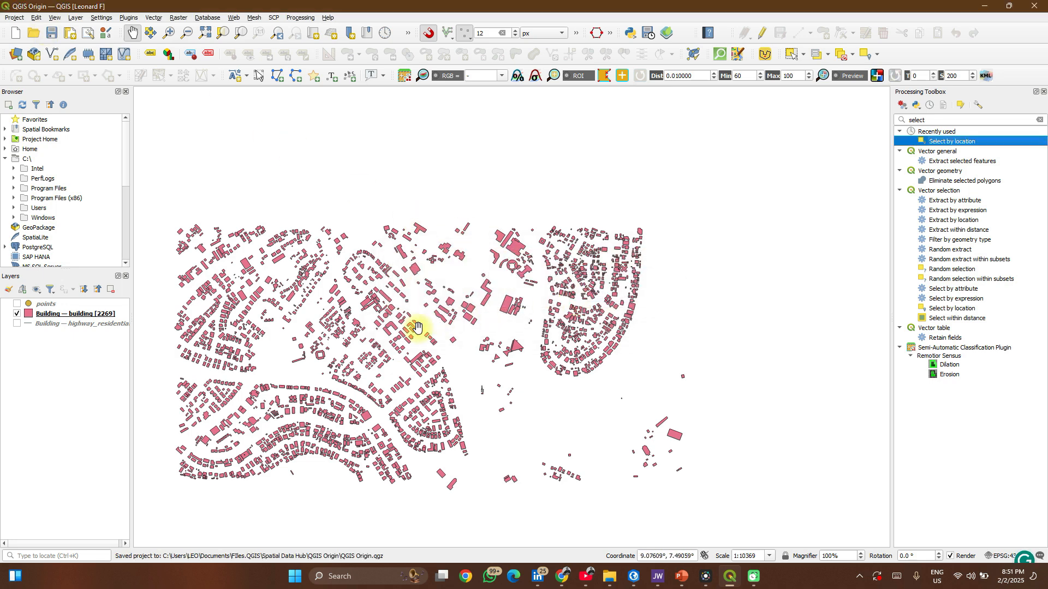